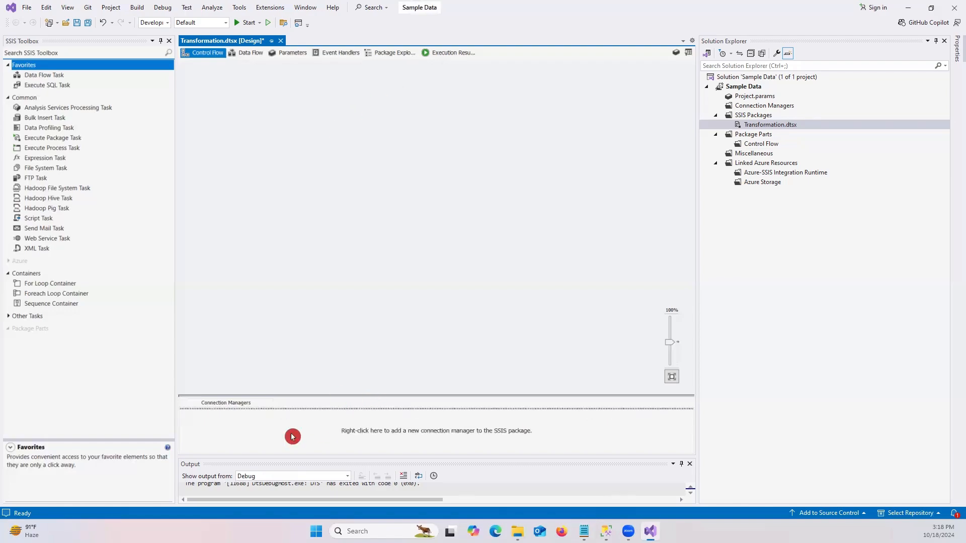
- Add a file connection manager with usage type Existing file that references Sample - Superstore.csv
right_click(261, 432)
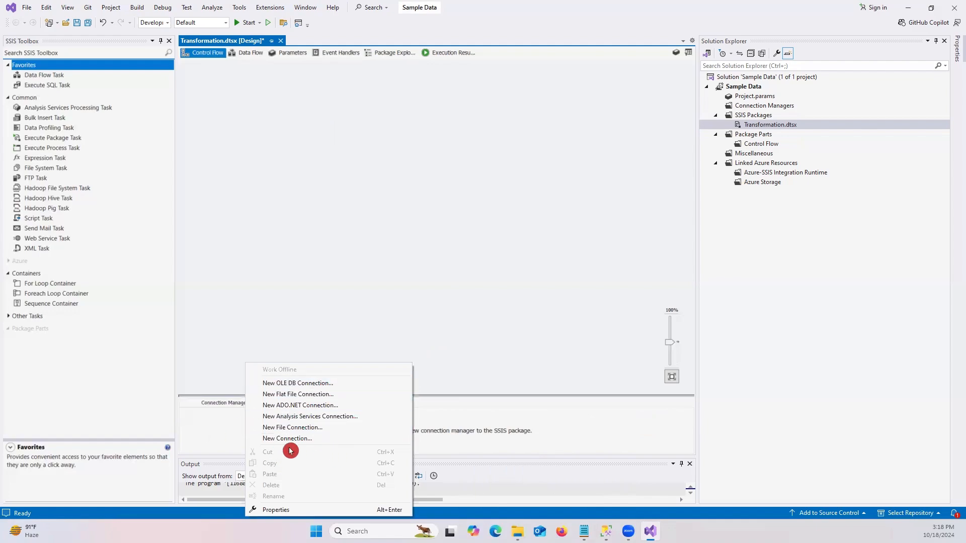
left_click(294, 428)
left_click(488, 243)
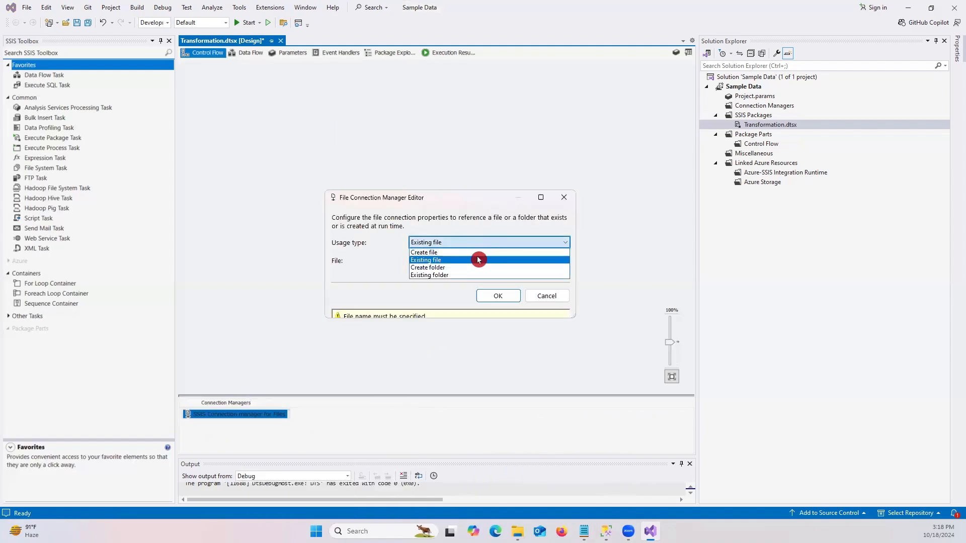
left_click(478, 260)
left_click(542, 260)
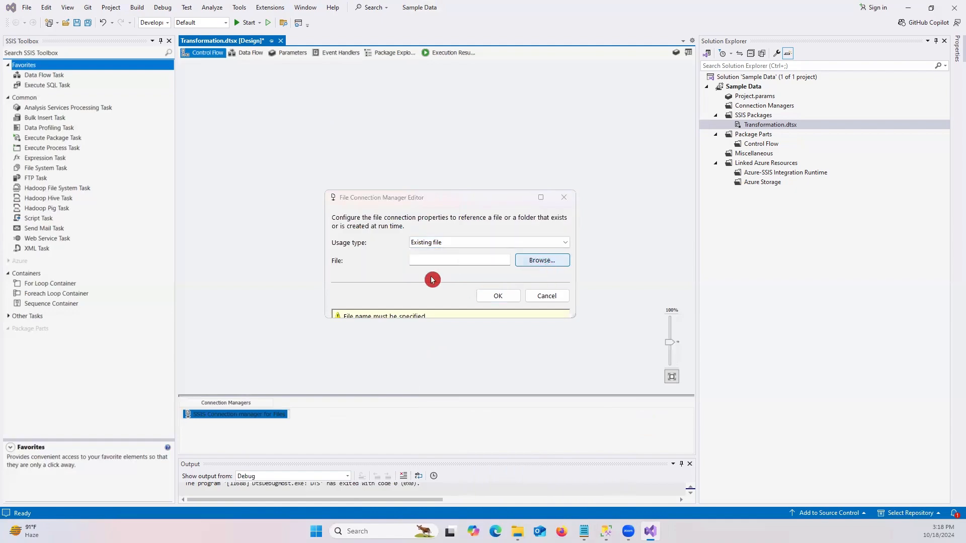
left_click(443, 300)
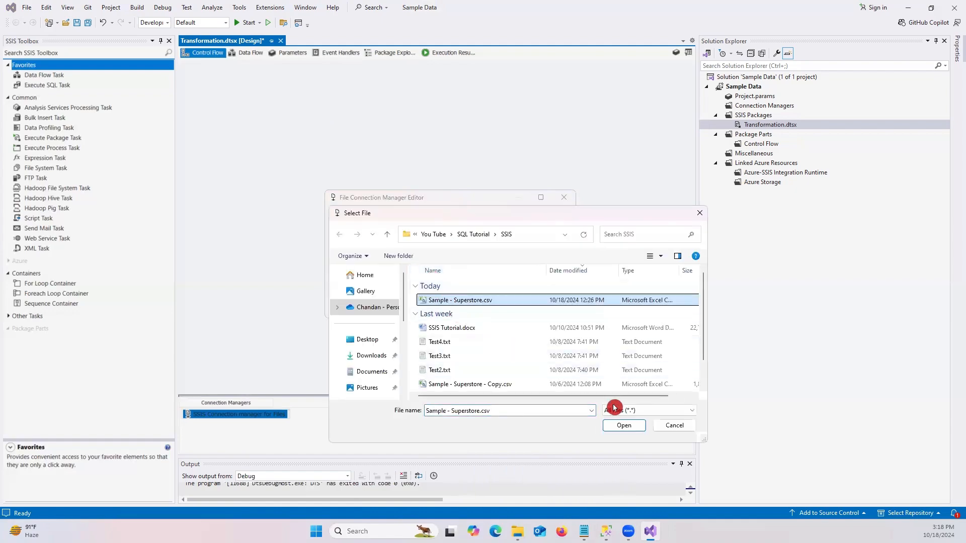
left_click(623, 425)
left_click(498, 295)
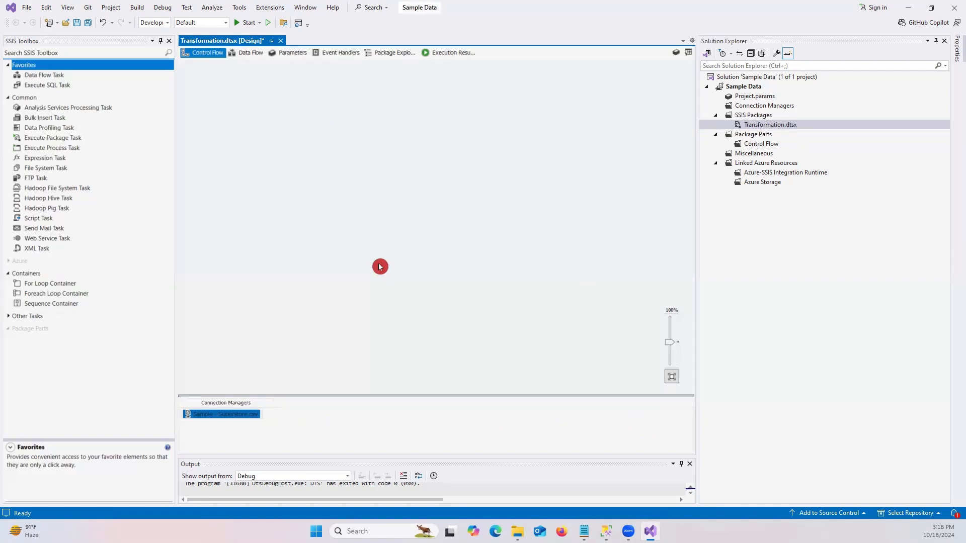
- Add an OLE DB connection manager using the existing SQLEXPRESS data connection to MyDataBase
right_click(334, 432)
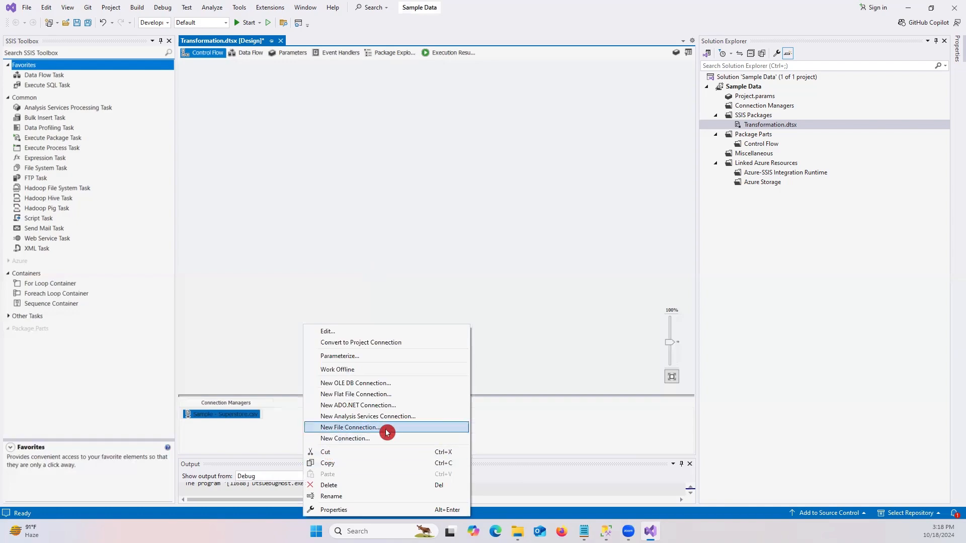
left_click(358, 383)
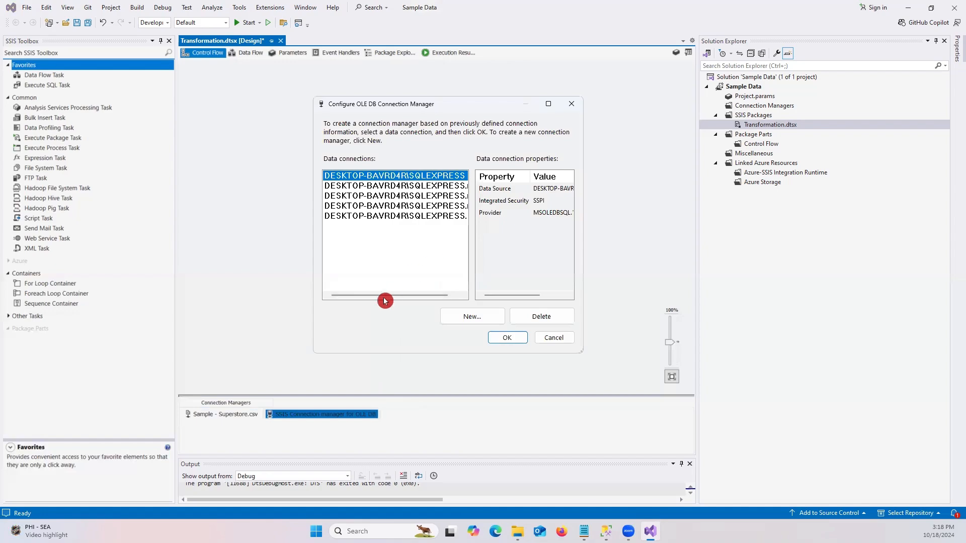
left_click_drag(413, 297, 463, 301)
left_click(423, 217)
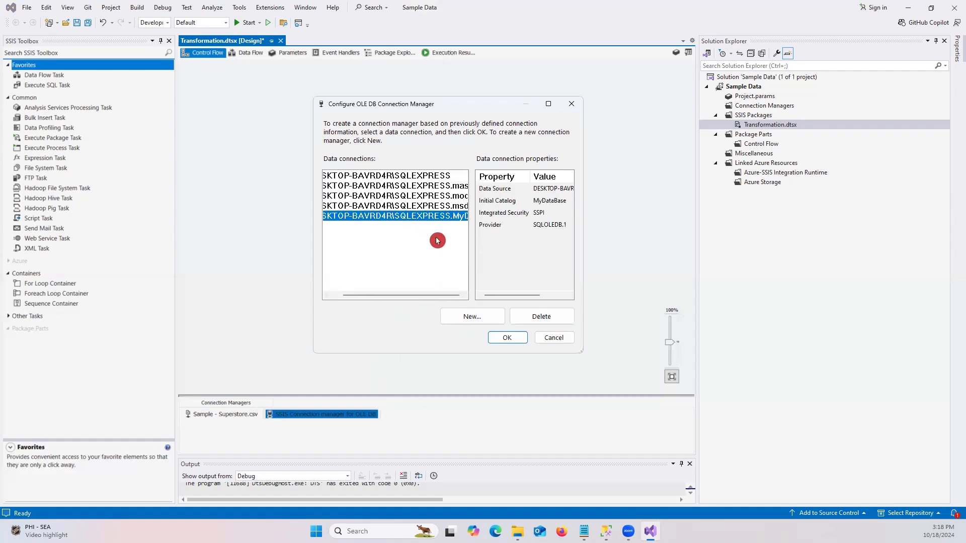
left_click(512, 338)
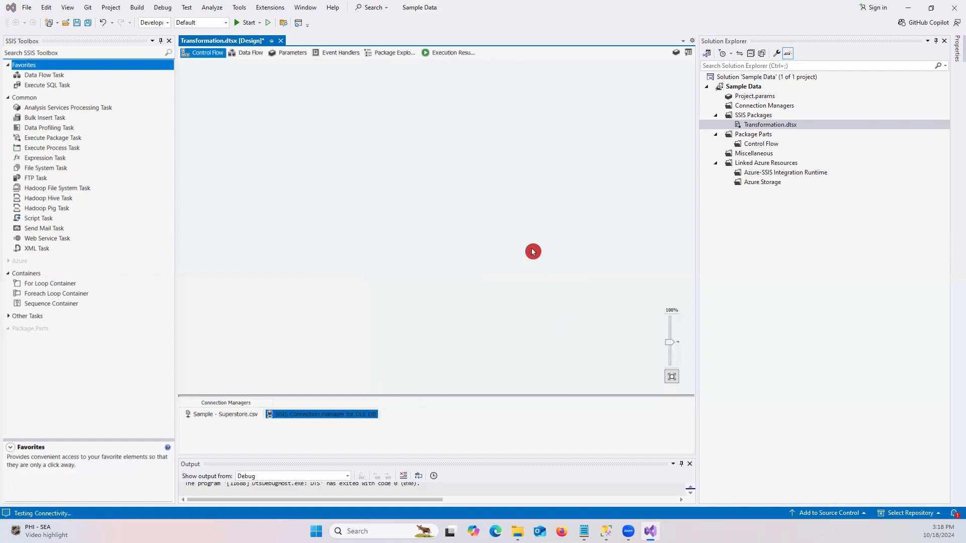
left_click(491, 427)
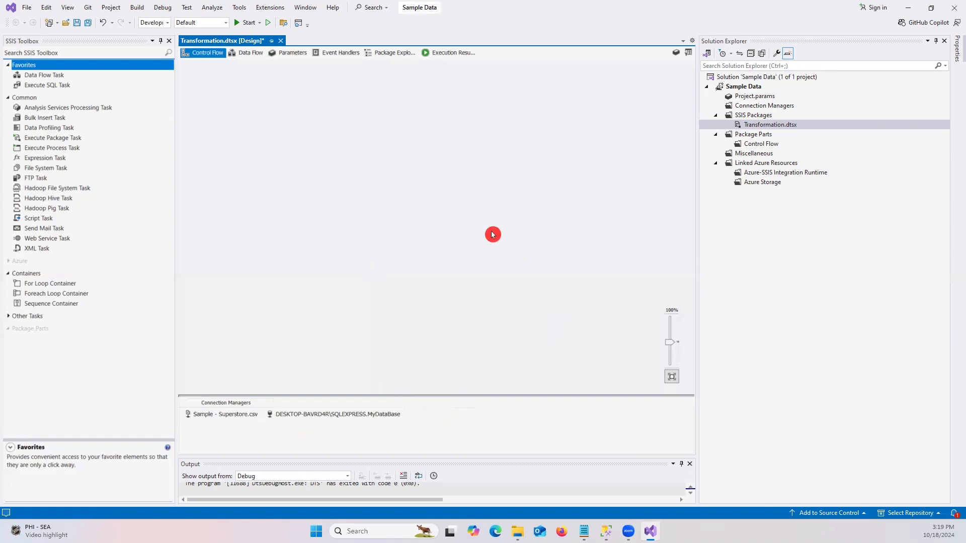
- Add a Data Flow Task to the control flow and open its data flow
left_click(64, 75)
left_click_drag(64, 78, 91, 75)
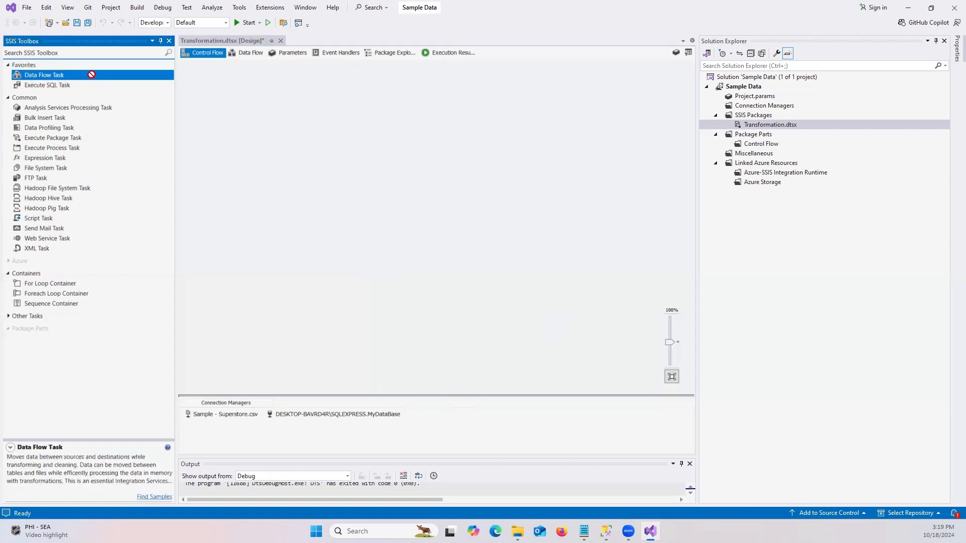
left_click_drag(390, 131, 371, 133)
double_click(370, 133)
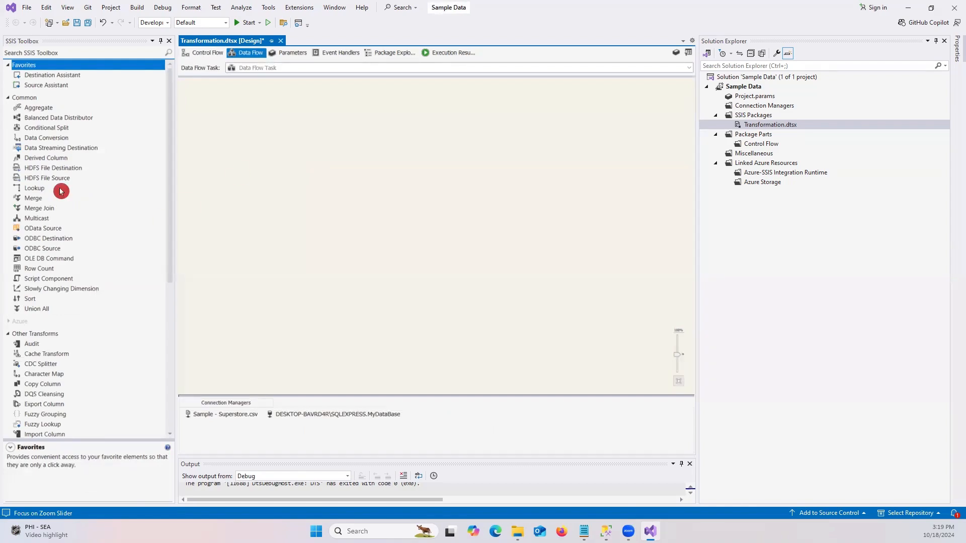
- Add a Flat File Source to the upper middle of the data flow
scroll(102, 228, "down", 8)
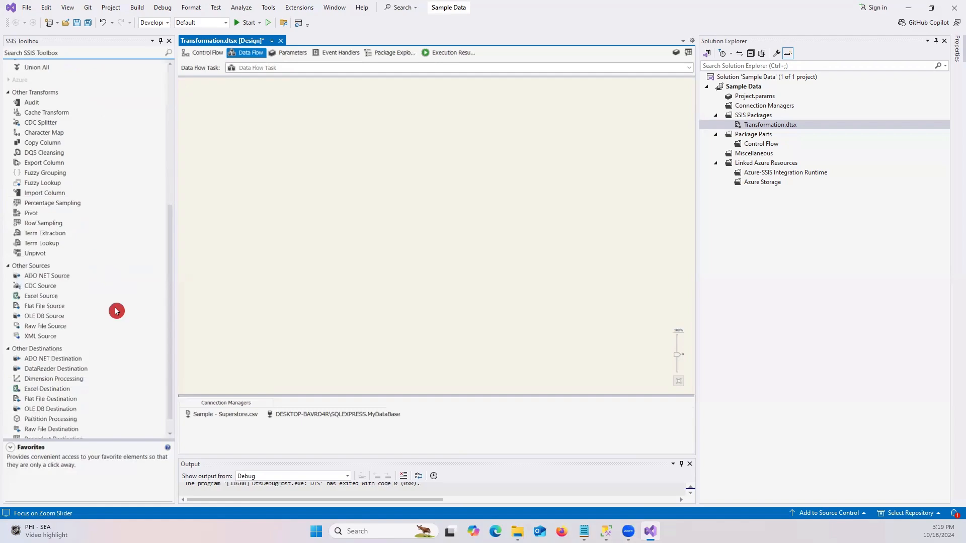
scroll(116, 311, "up", 4)
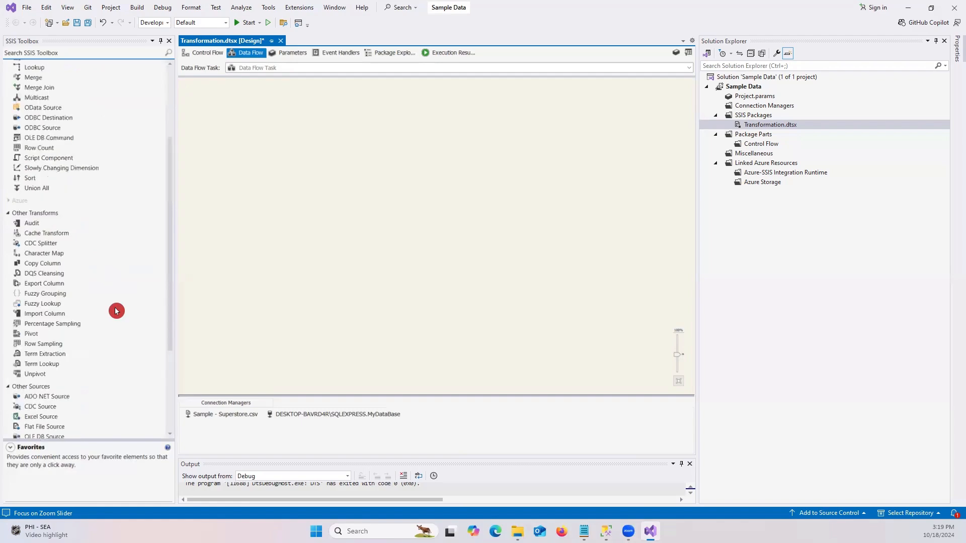
scroll(117, 311, "down", 5)
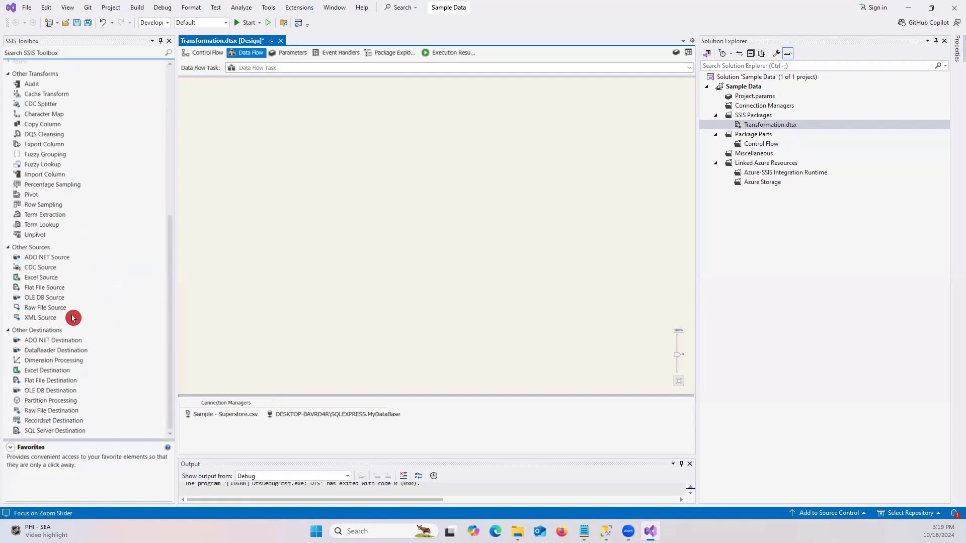
left_click_drag(50, 289, 372, 143)
- Create a new flat file connection manager for the Flat File Source, using Sample - Superstore.csv and its detected comma-delimited columns
double_click(398, 142)
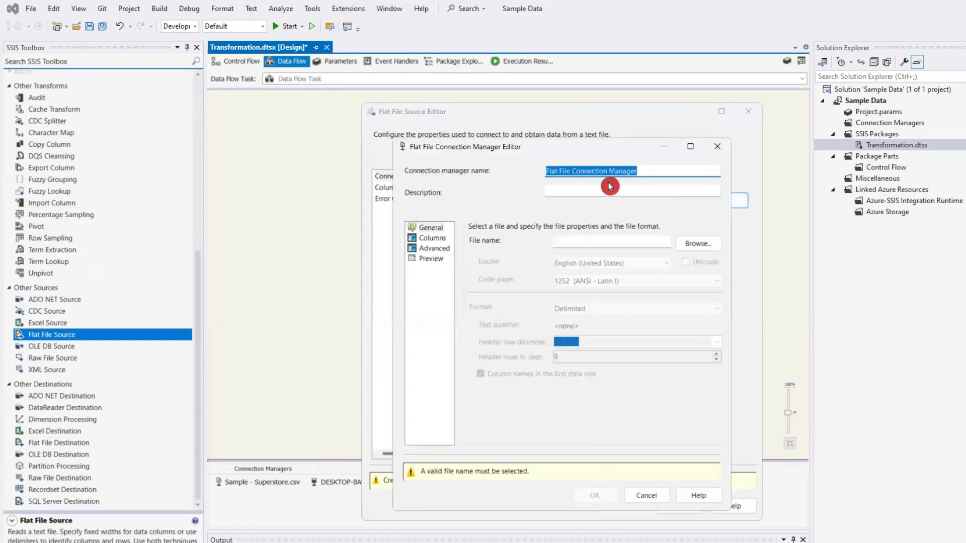
left_click(697, 244)
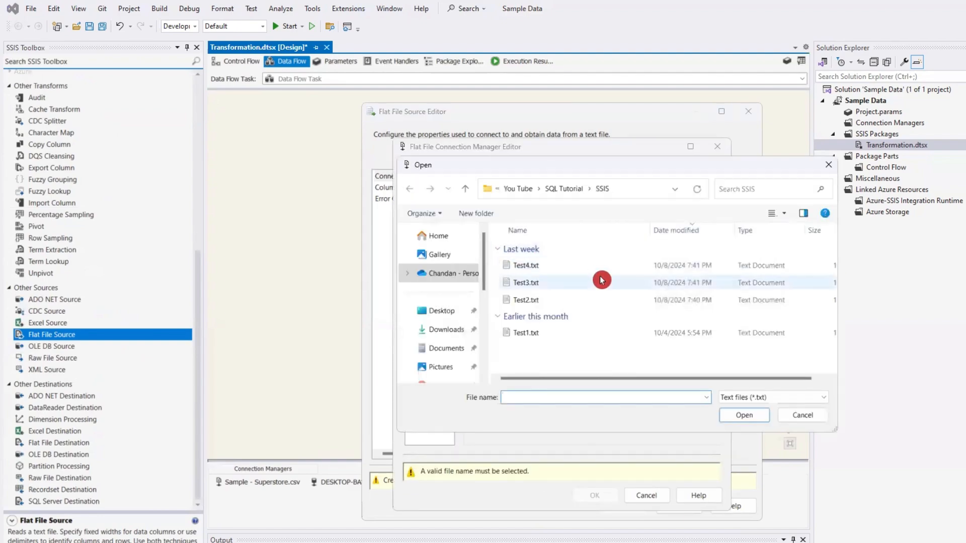
left_click(780, 398)
left_click(743, 428)
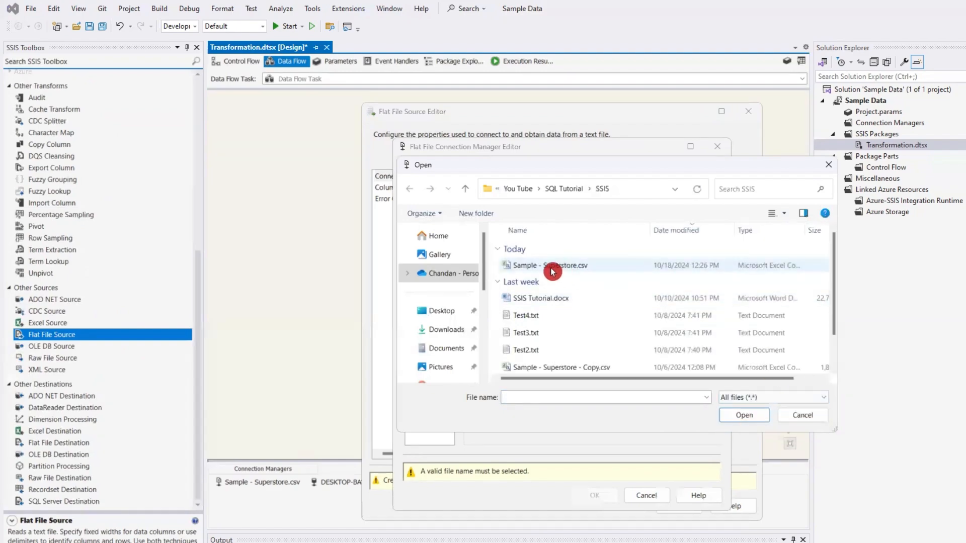
left_click(554, 266)
left_click(744, 416)
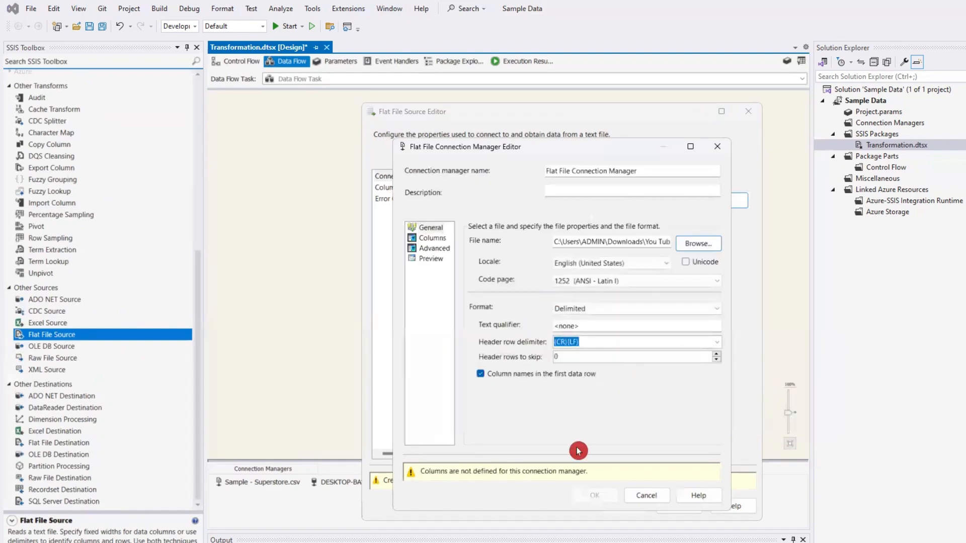
left_click(432, 239)
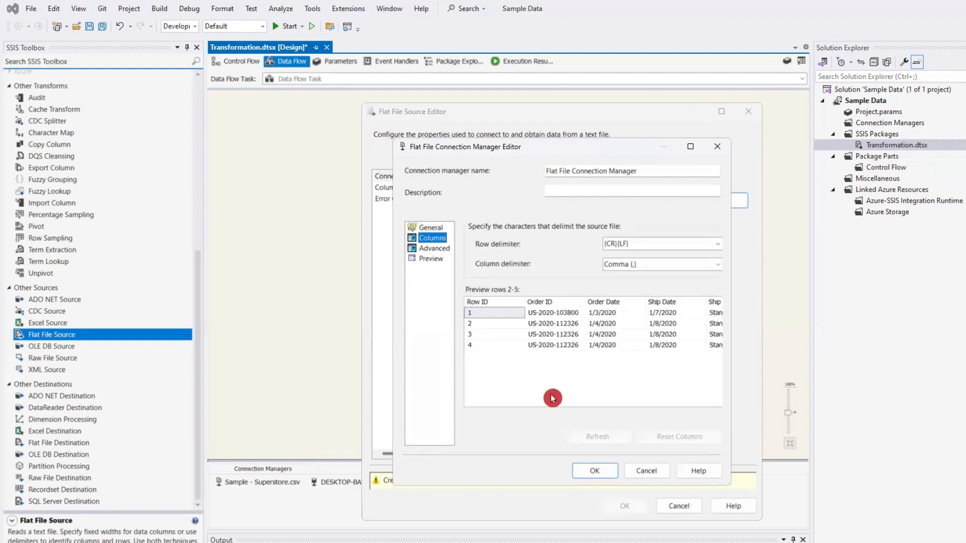
left_click(622, 468)
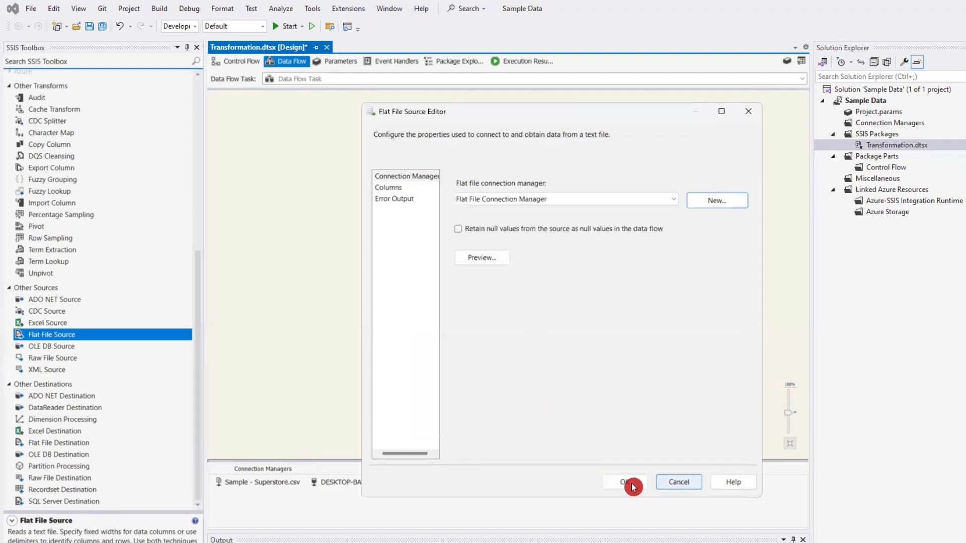
- Preview the Flat File Source's sample data and accept the source configuration
left_click(495, 261)
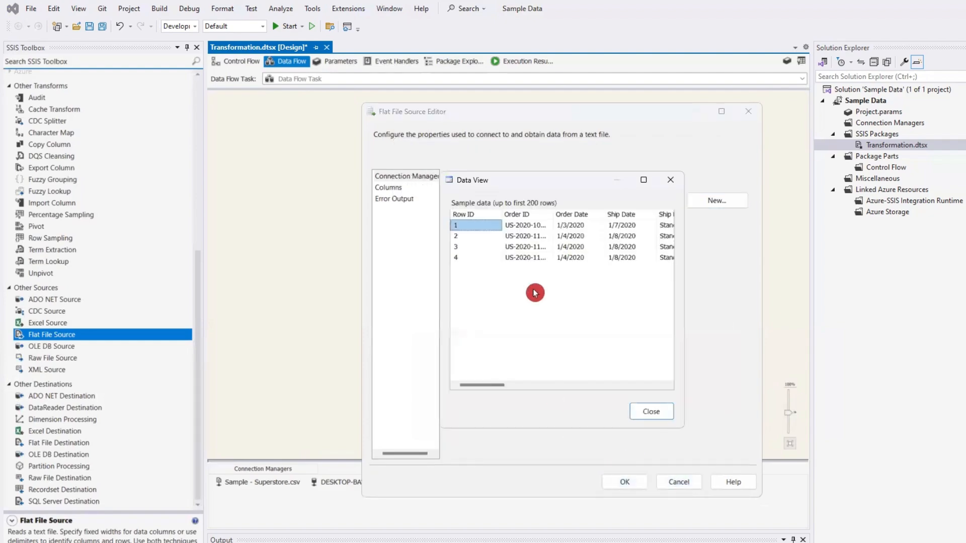
left_click(656, 409)
left_click(667, 475)
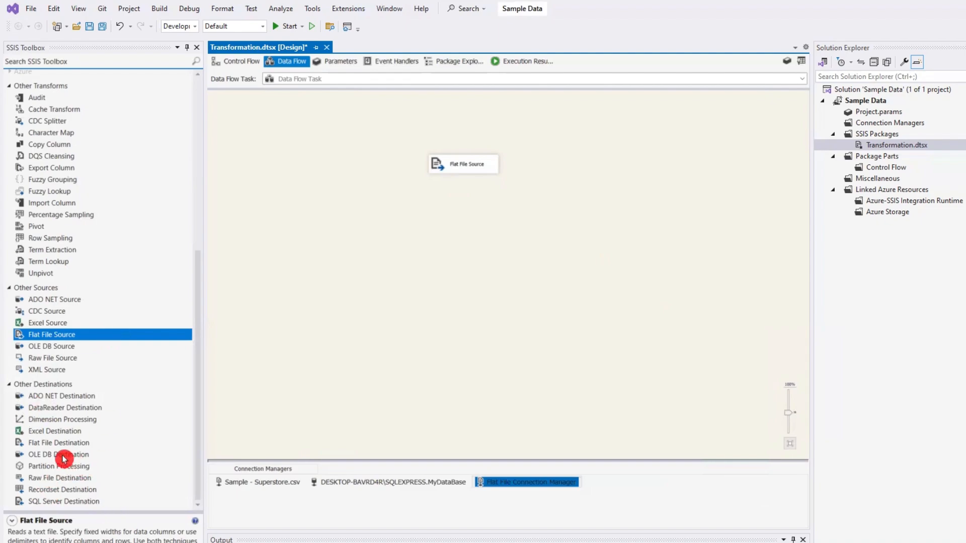
- Add an OLE DB Destination below the Flat File Source
left_click_drag(64, 456, 463, 251)
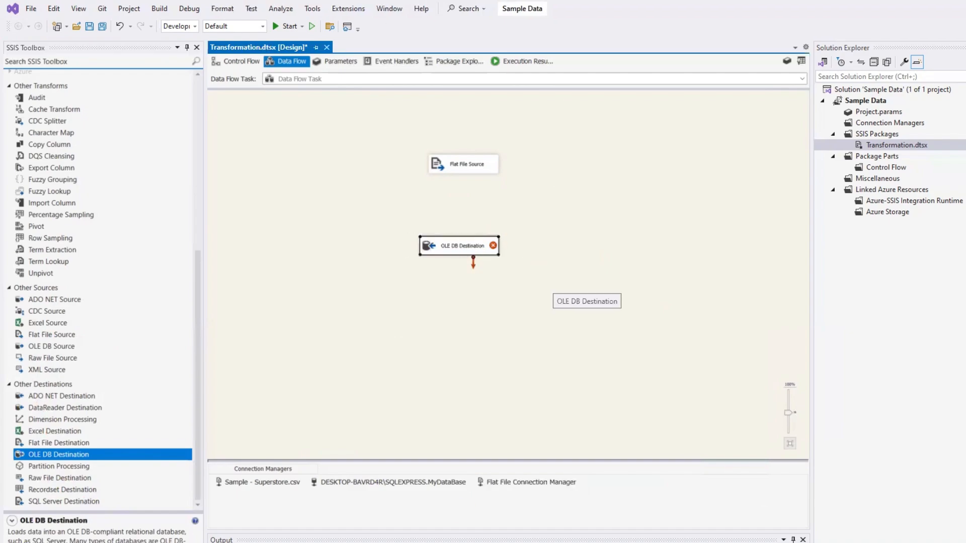
- Switch to SQL Server Management Studio and run the SELECT * query on [MyDataBase].[dbo].[Transformation]
key("alt+Tab")
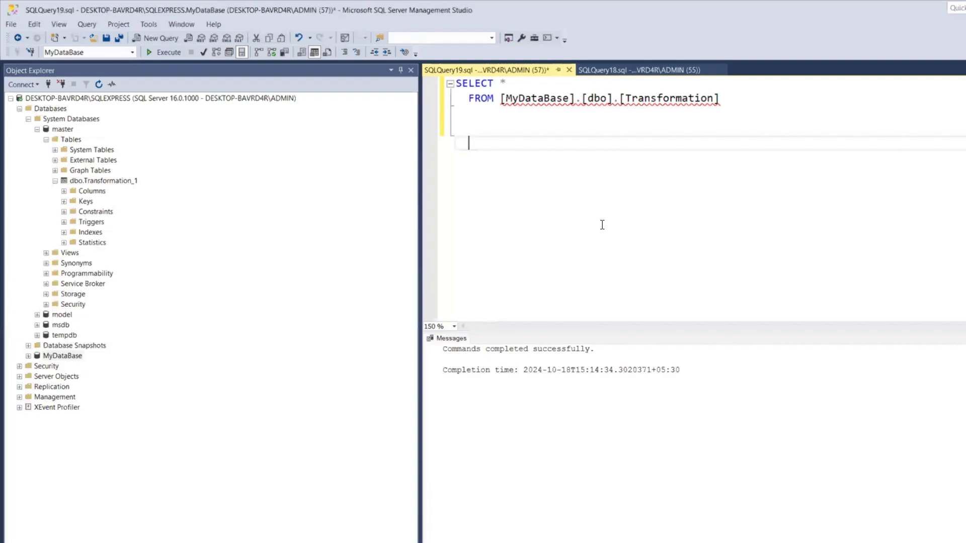
left_click(521, 127)
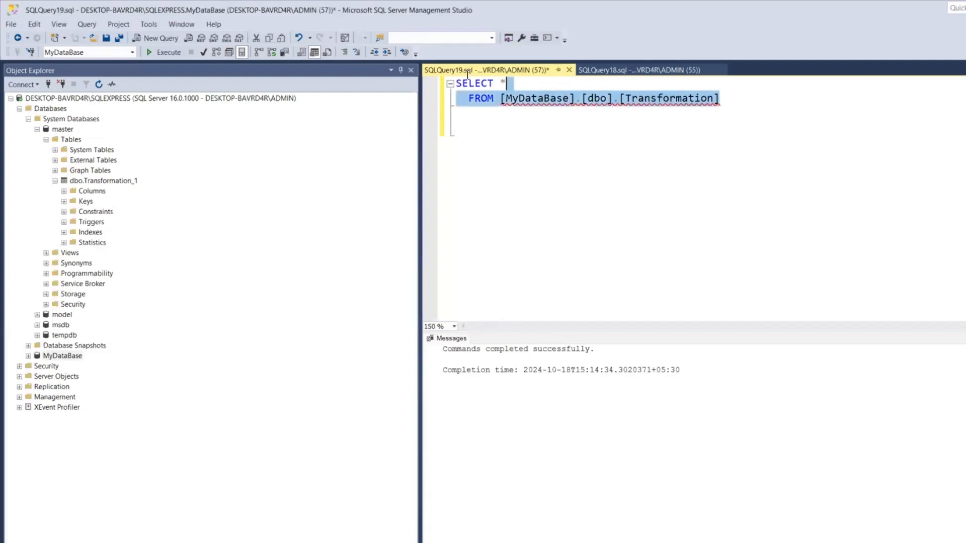
left_click_drag(720, 99, 456, 81)
left_click(171, 52)
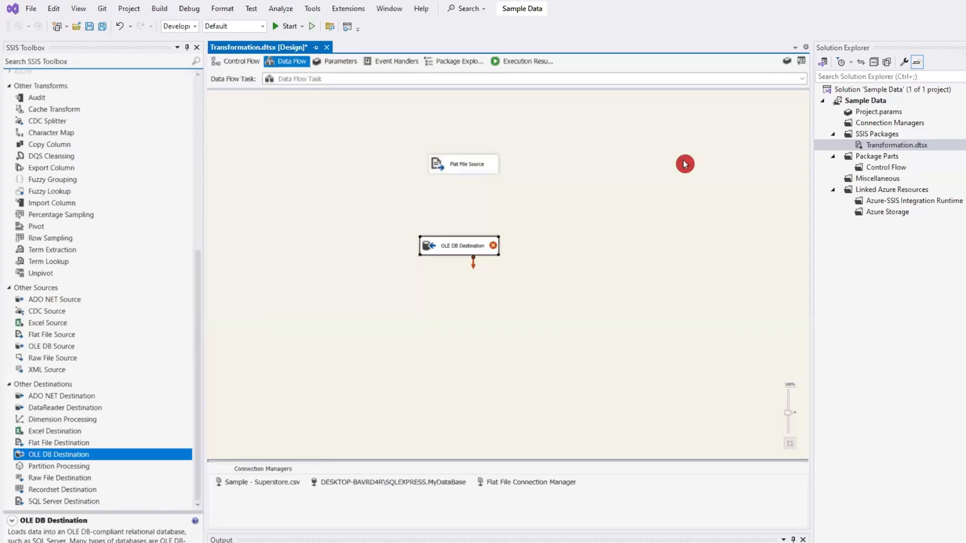
- In the Visual Studio data flow, reposition the OLE DB Destination beneath the Flat File Source and connect the source's output to it
left_click(456, 167)
left_click(455, 246)
mouse_move(455, 247)
left_mouse_down()
mouse_move(486, 247)
mouse_move(464, 246)
left_mouse_up()
left_click(471, 168)
left_click(467, 186)
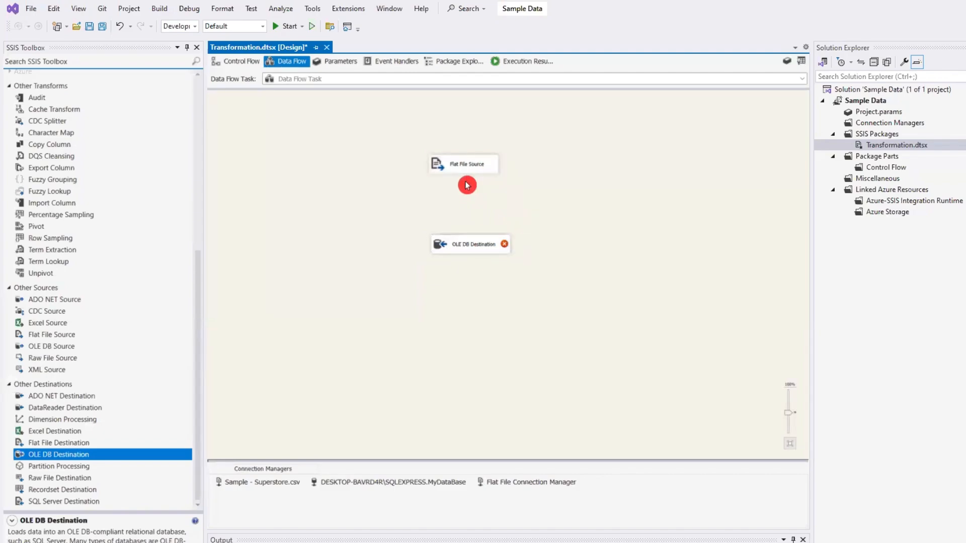
left_click(479, 172)
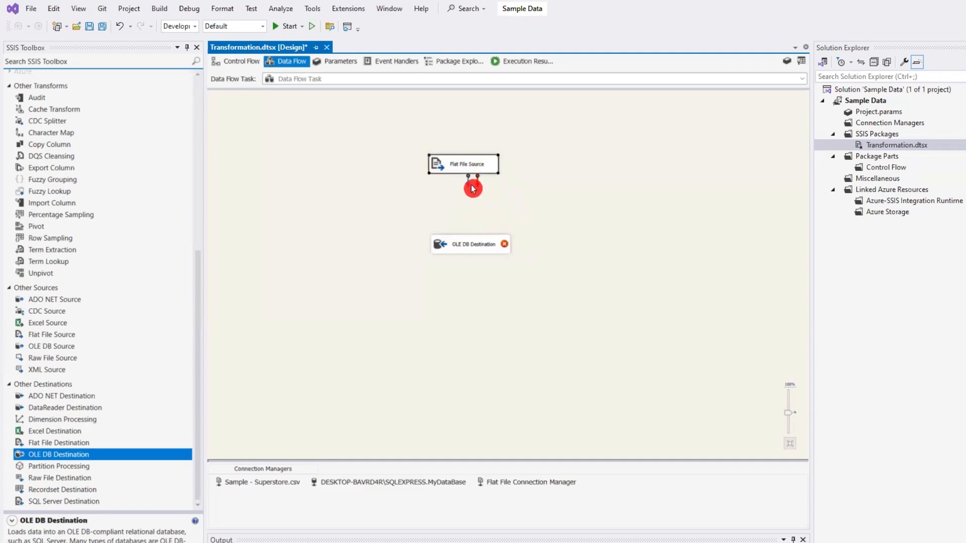
left_click_drag(468, 179, 478, 257)
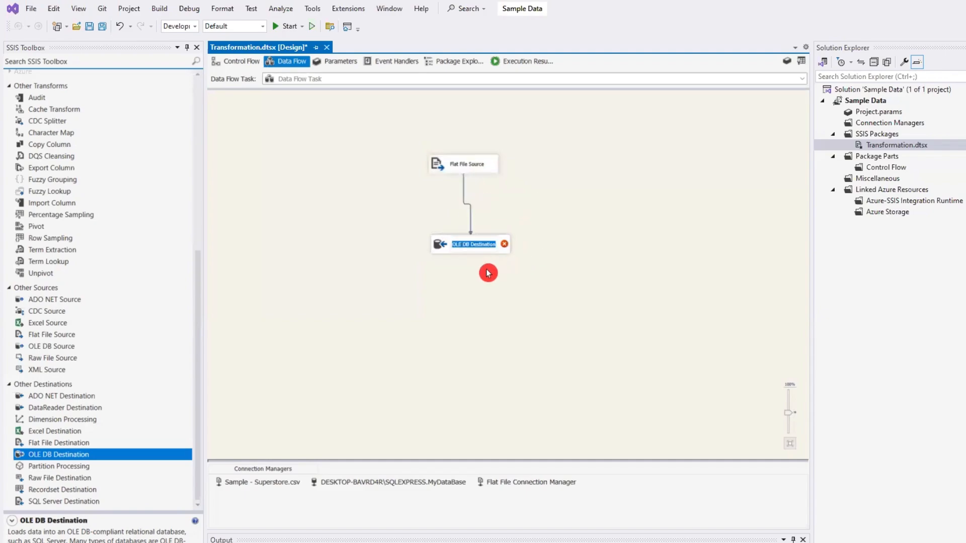
- Configure the OLE DB Destination with the MyDataBase connection, data access mode Table or view, and table [dbo].[Transformation]
double_click(453, 247)
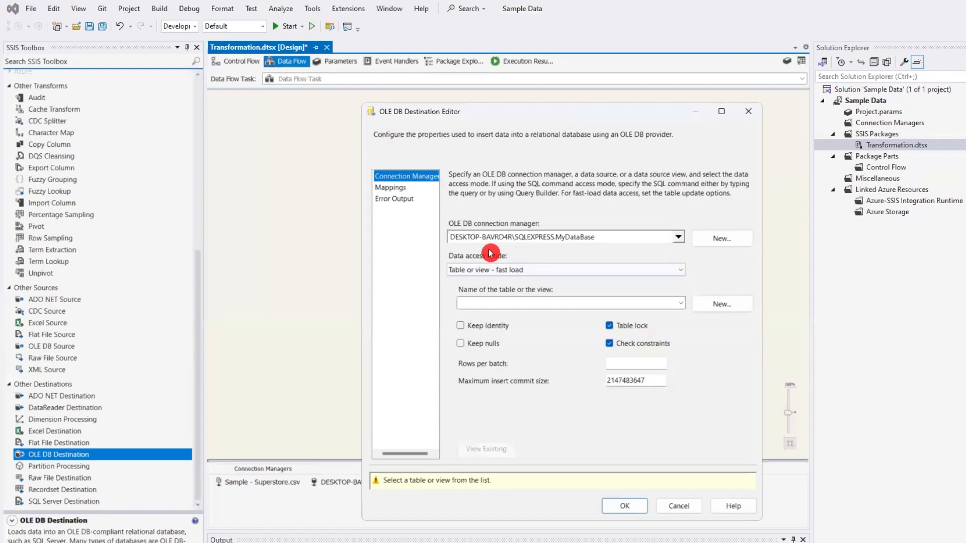
left_click(674, 237)
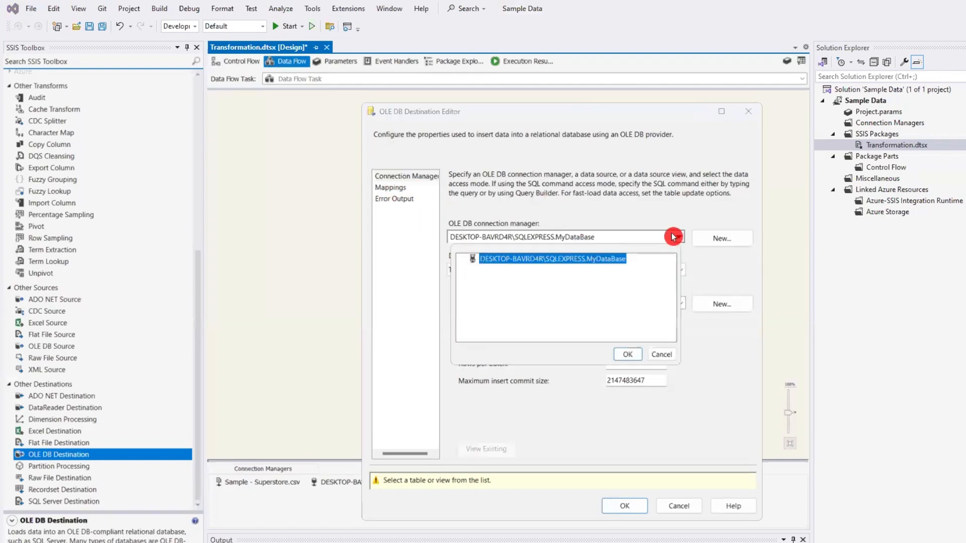
left_click(628, 354)
left_click(538, 270)
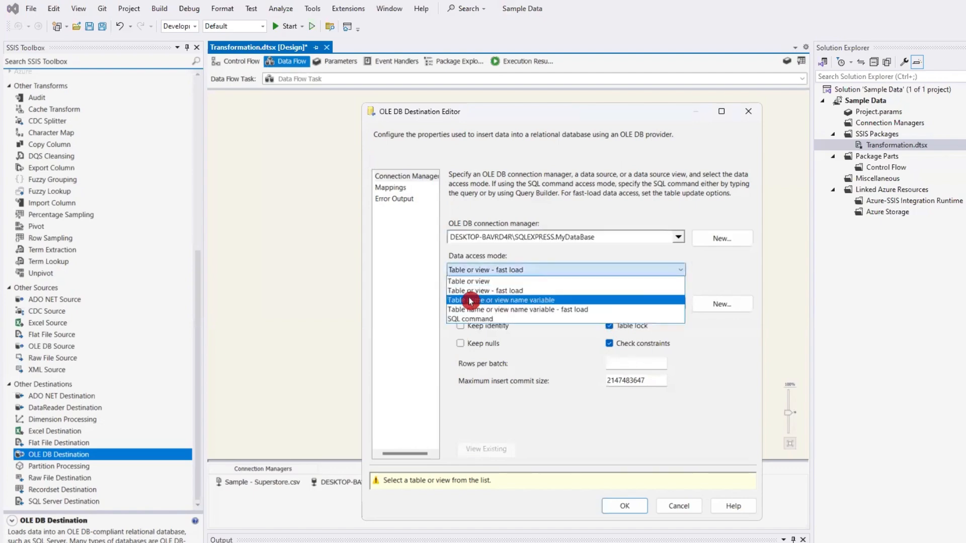
left_click(471, 284)
left_click(566, 305)
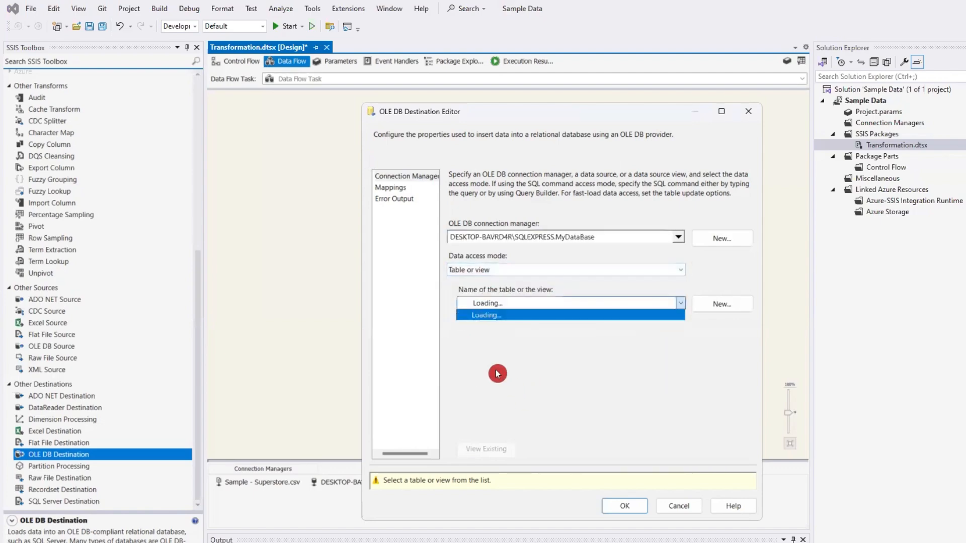
left_click(521, 346)
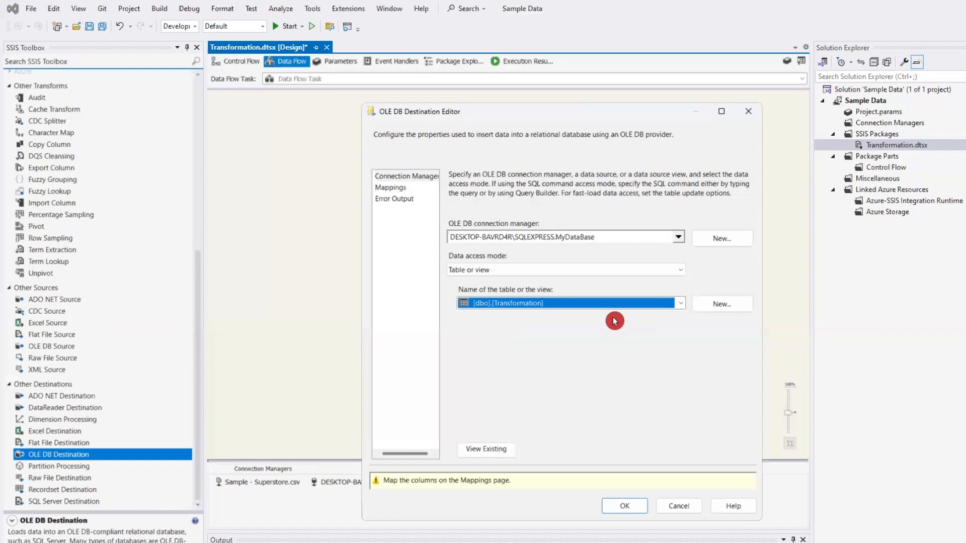
- Map the input columns to the [dbo].[Transformation] columns by name and accept the OLE DB Destination settings
left_click(391, 189)
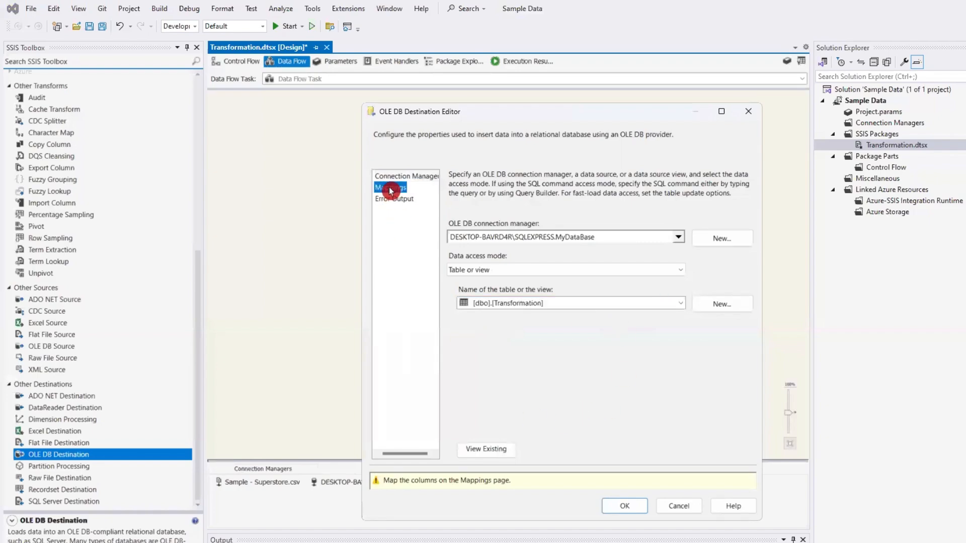
scroll(593, 395, "down", 4)
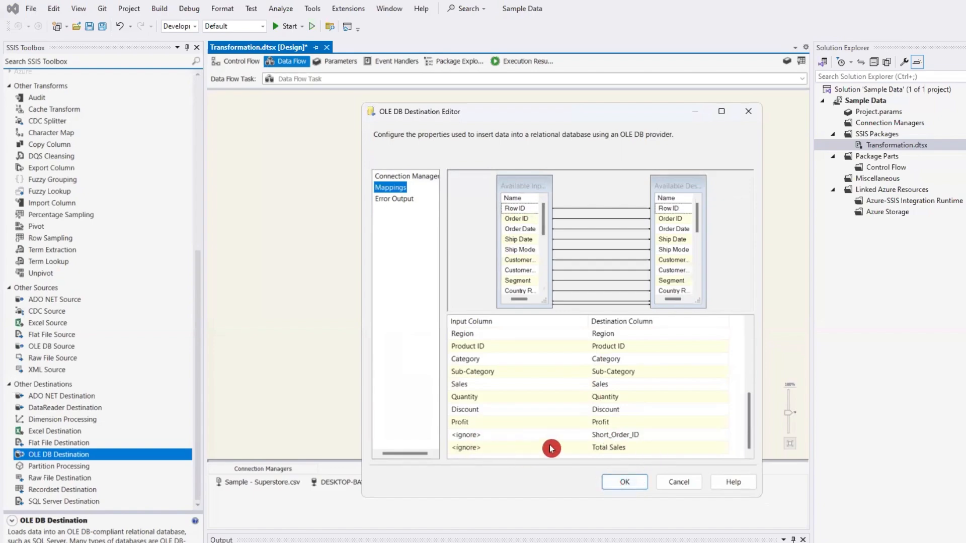
left_click(625, 483)
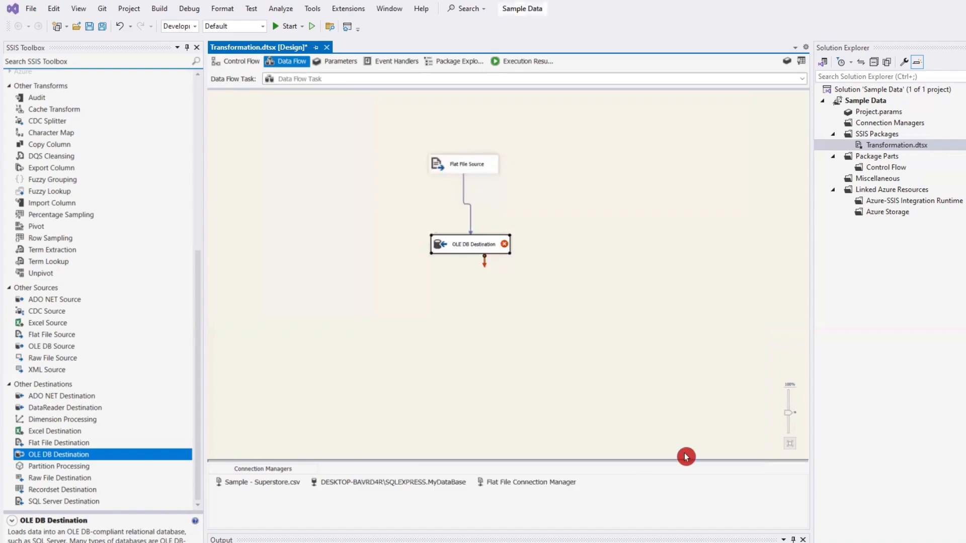
left_click(585, 312)
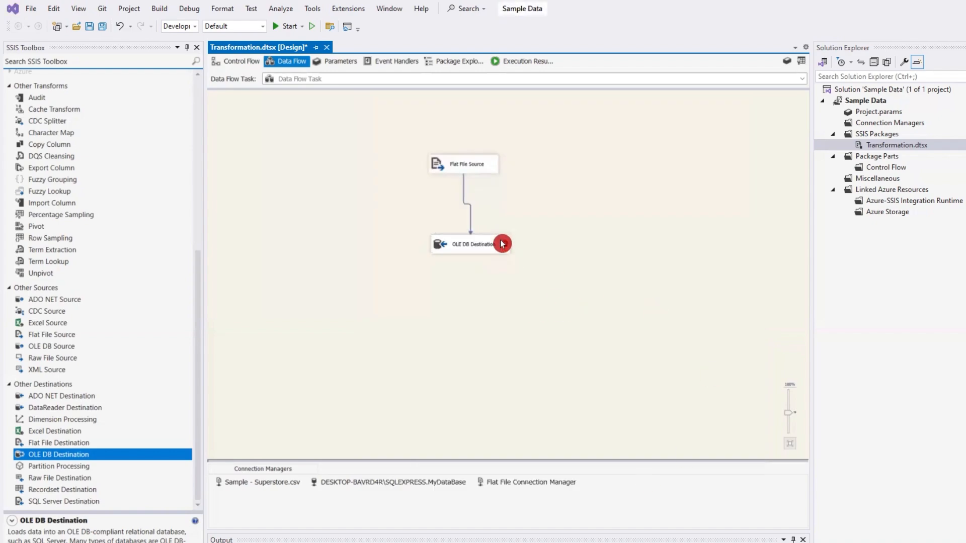
- Check the OLE DB Destination's error and examine the column data types in the metadata of the path leading to it
mouse_move(505, 246)
left_click(465, 187)
double_click(464, 198)
left_click(410, 205)
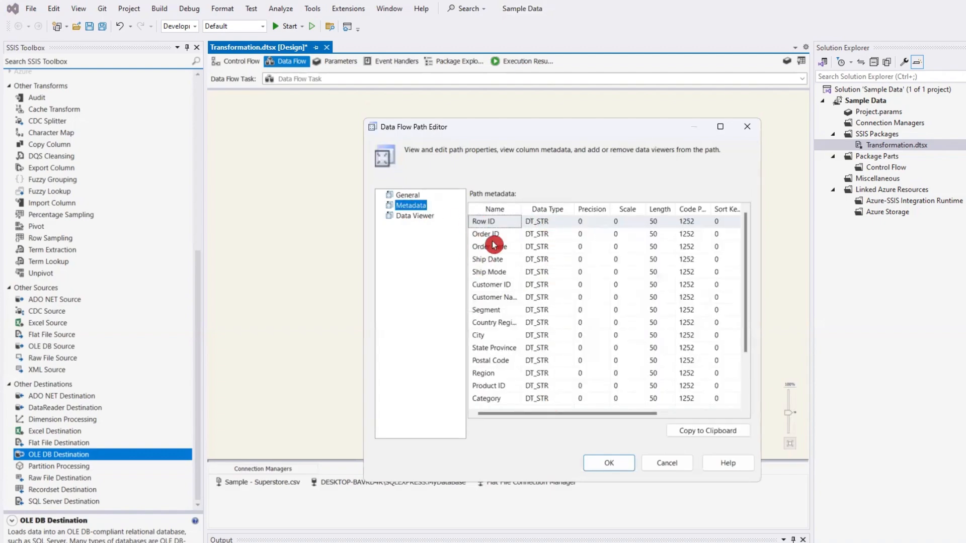
scroll(557, 380, "down", 2)
scroll(557, 380, "up", 2)
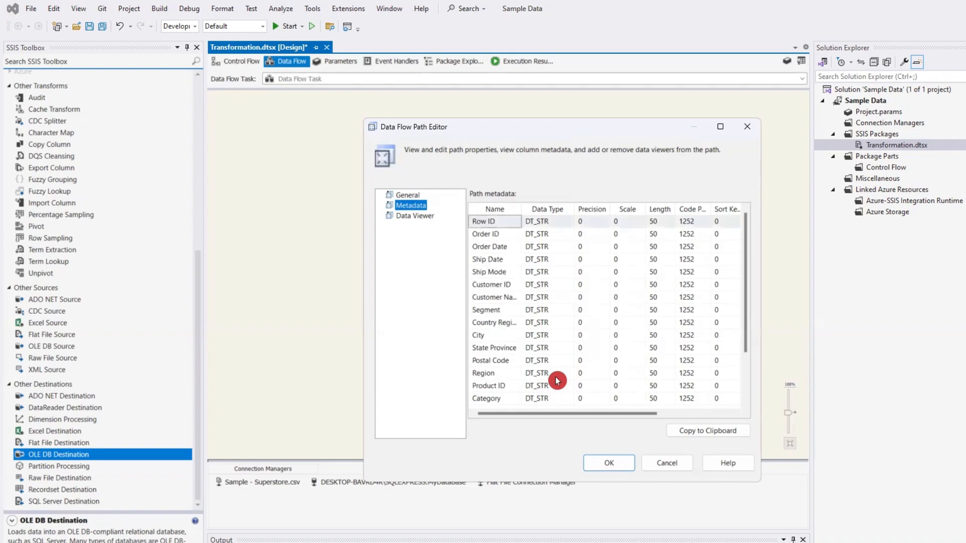
left_click(612, 462)
- Switch to SQL Server Management Studio and expand the dbo.Transformation table under MyDataBase
left_click(475, 246)
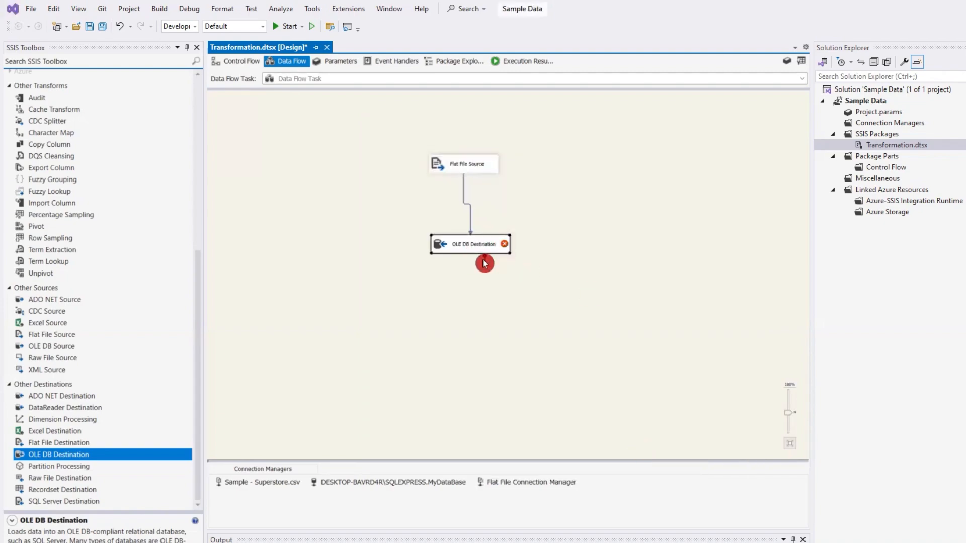
mouse_move(485, 262)
key("alt+Tab")
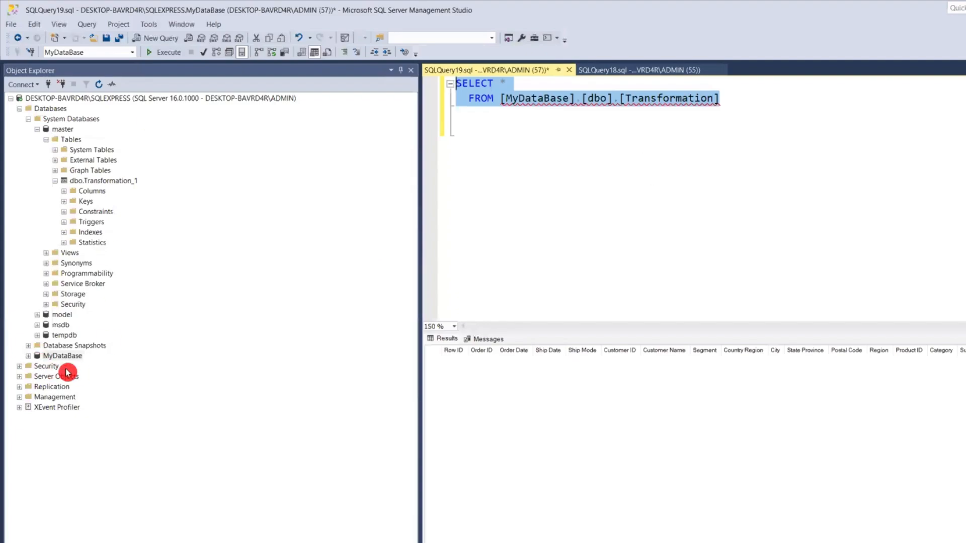
left_click(29, 356)
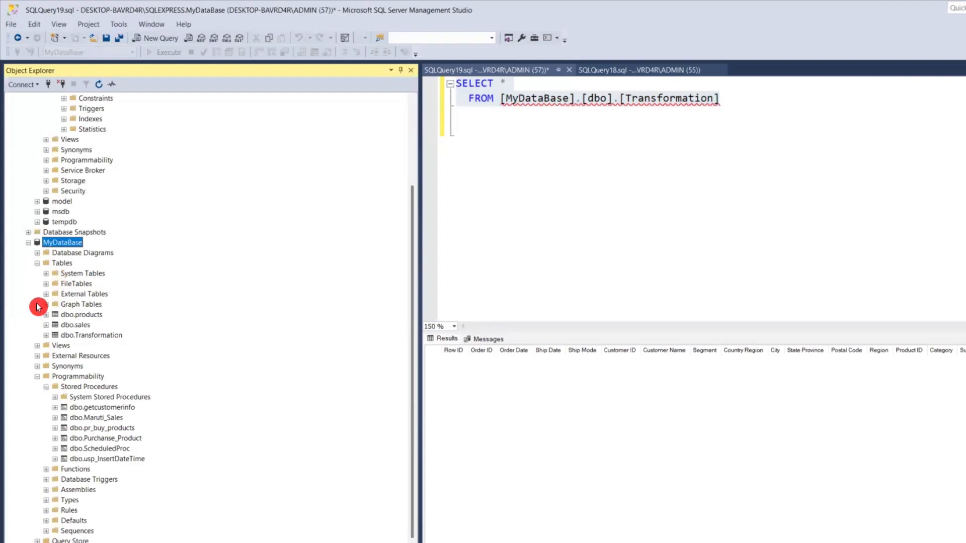
left_click(81, 335)
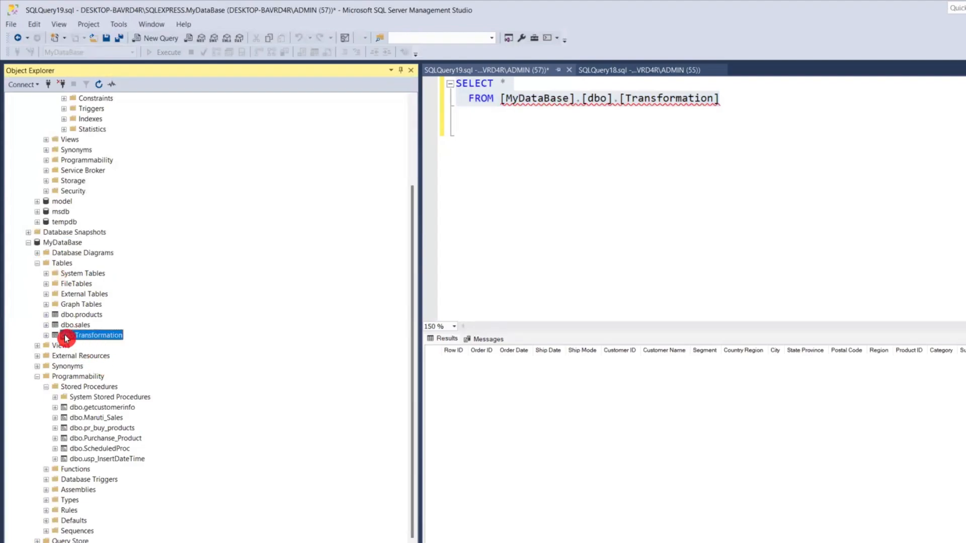
left_click(46, 335)
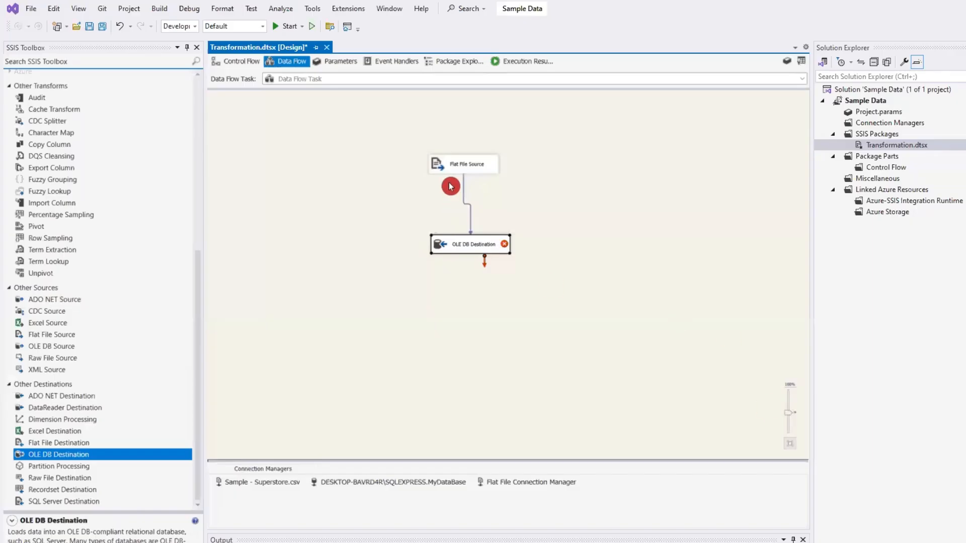
- Return to the Visual Studio data flow and add a Data Conversion transformation between the Flat File Source and the OLE DB Destination
left_click(467, 168)
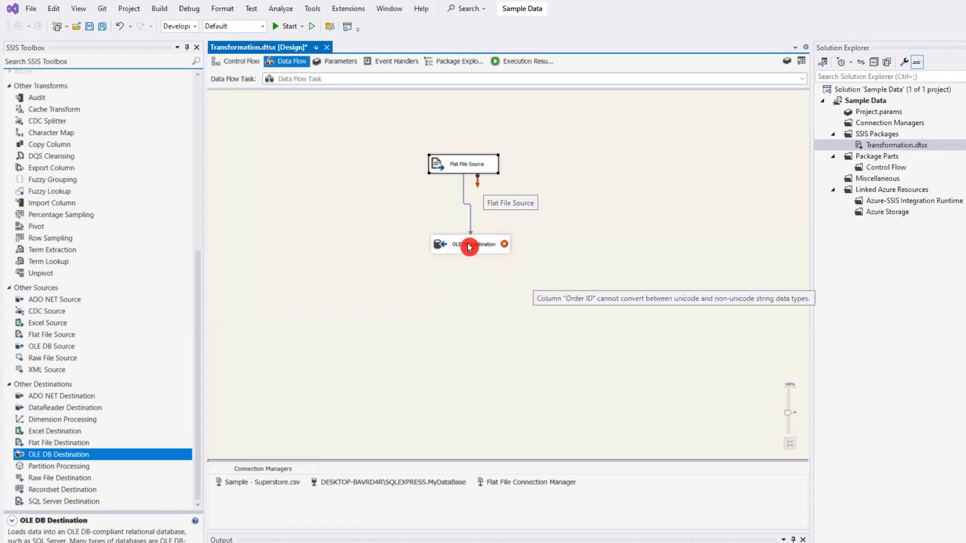
scroll(93, 310, "up", 4)
scroll(93, 311, "up", 4)
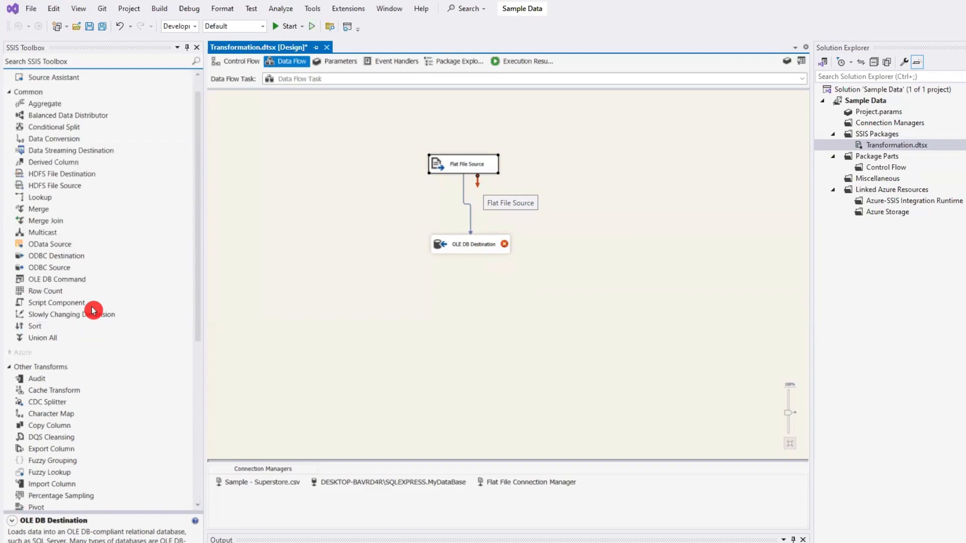
scroll(92, 309, "down", 4)
scroll(92, 310, "up", 5)
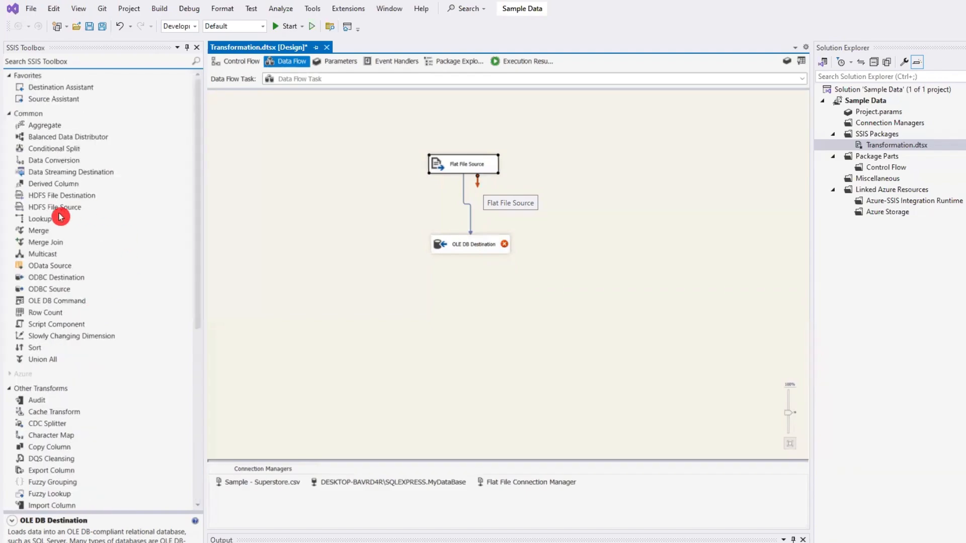
left_click(35, 161)
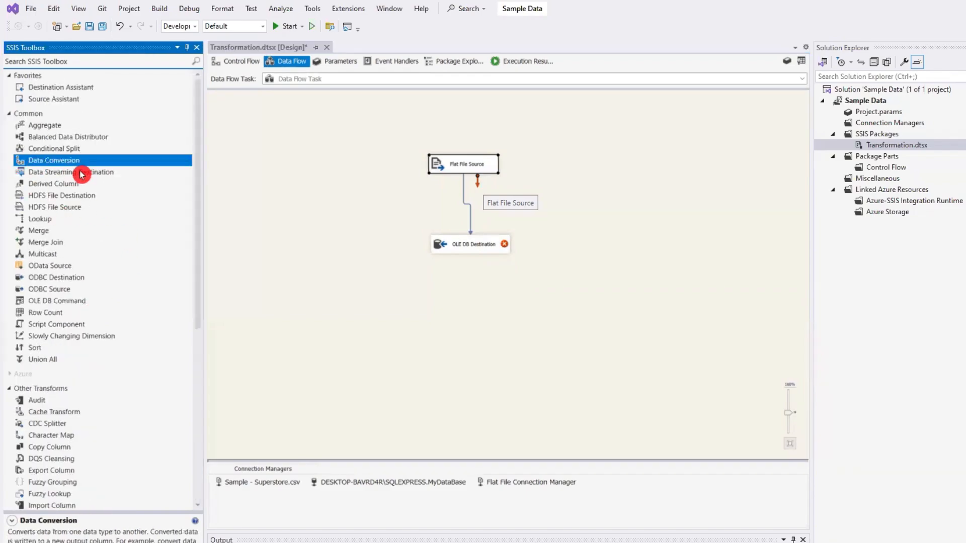
left_click_drag(81, 174, 138, 169)
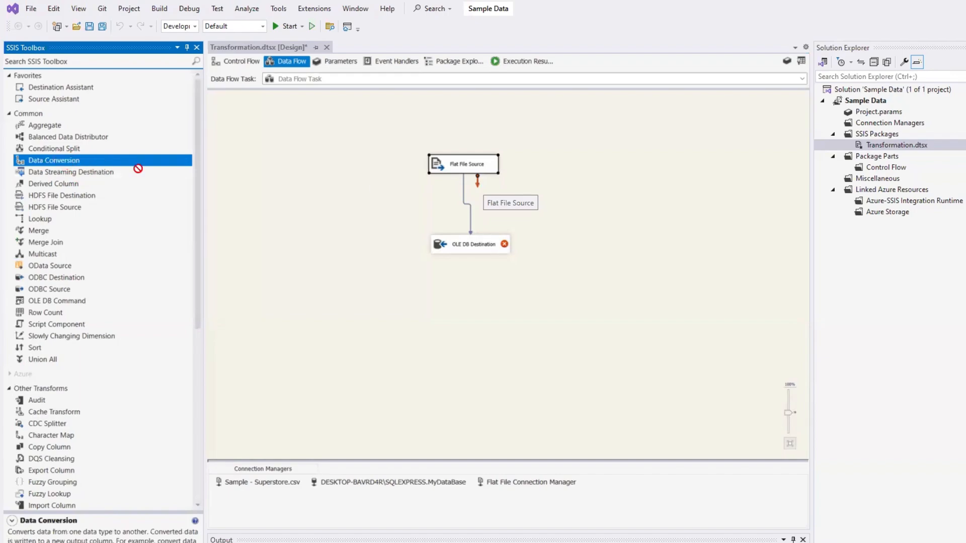
left_click_drag(438, 204, 437, 201)
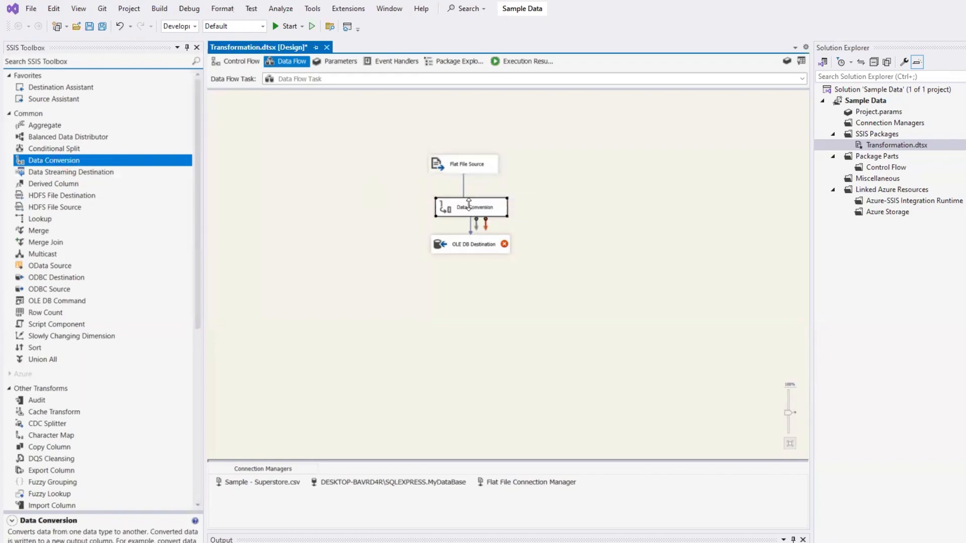
- Delete the path between the Flat File Source and the OLE DB Destination, and enlarge the destination box farther down the canvas
left_click(465, 189)
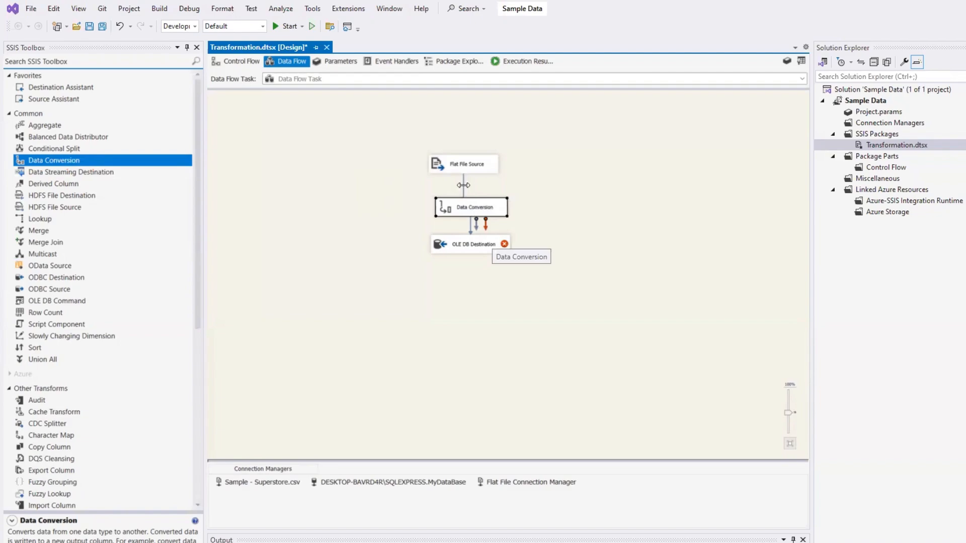
left_click(464, 186)
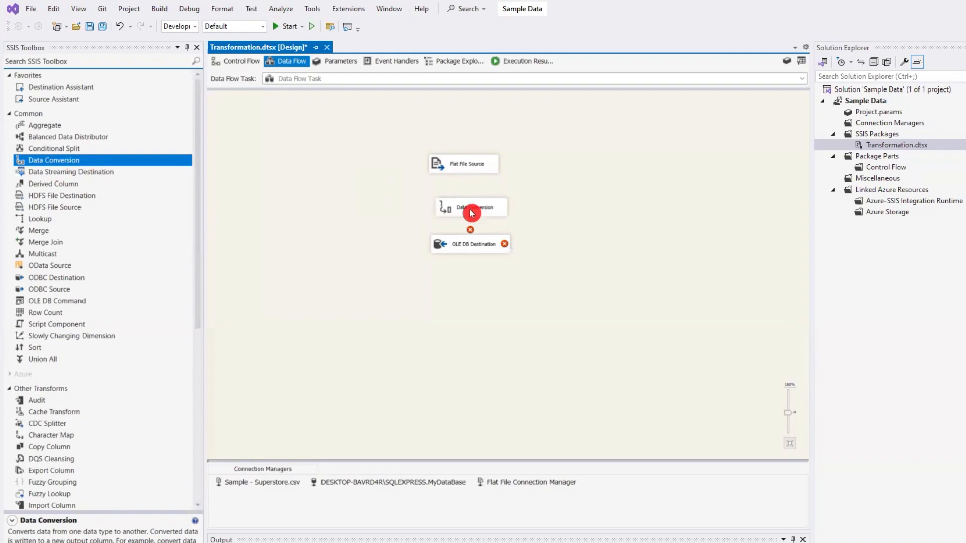
left_click(470, 249)
mouse_move(508, 251)
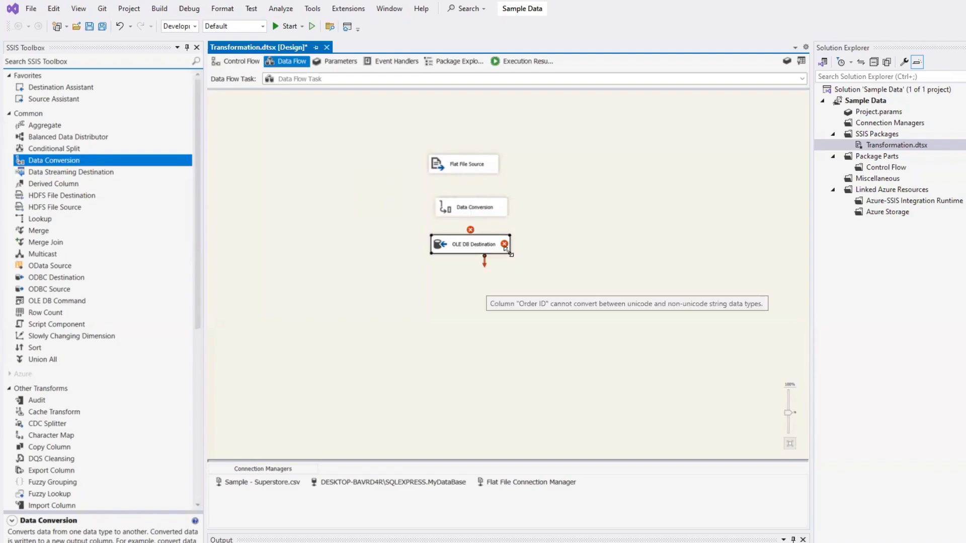
left_click_drag(508, 252, 484, 287)
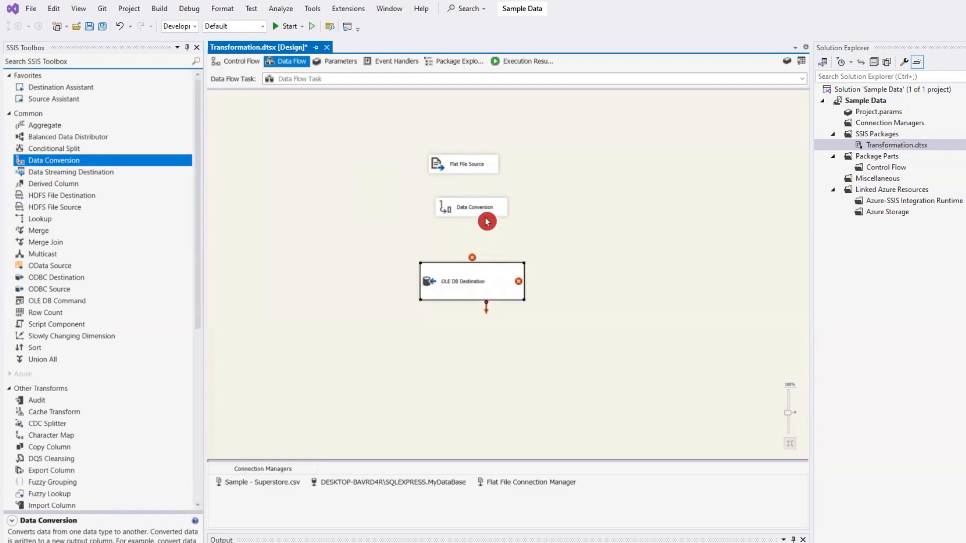
- Adjust the Data Conversion and Flat File Source boxes and connect the source's output to the Data Conversion
left_click(481, 212)
left_click_drag(508, 217, 470, 224)
left_click(455, 164)
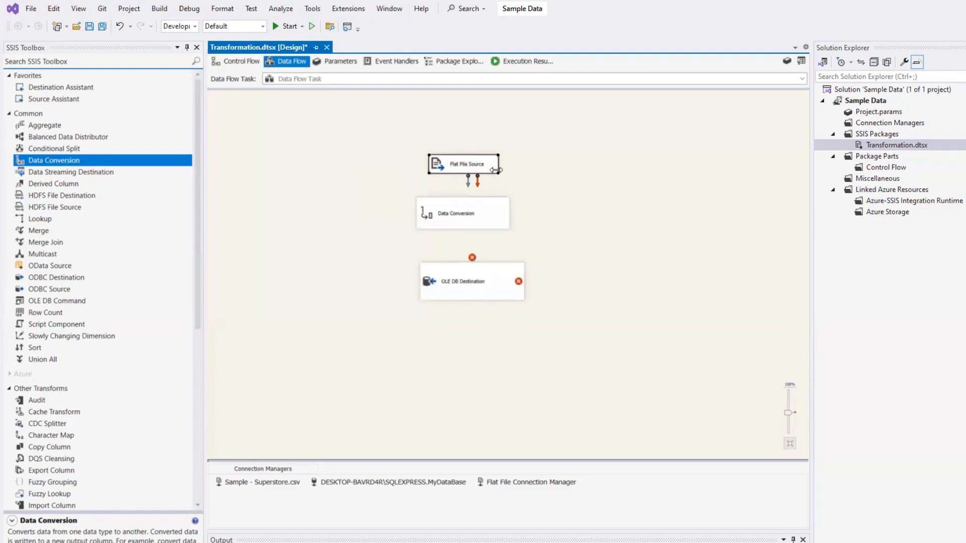
left_click_drag(497, 174, 460, 211)
left_click(473, 190)
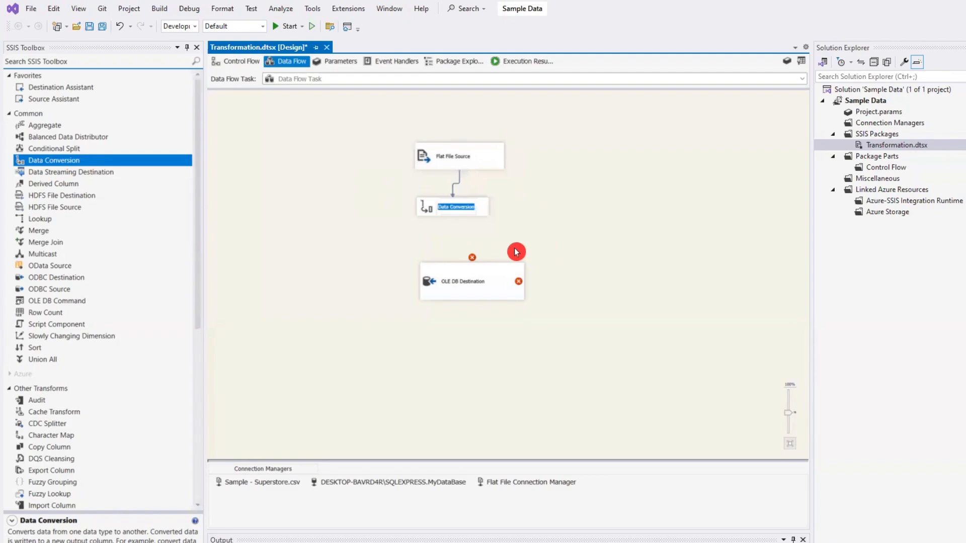
- Open the Data Conversion editor and select Row ID and Order ID as the input columns for conversion
double_click(463, 209)
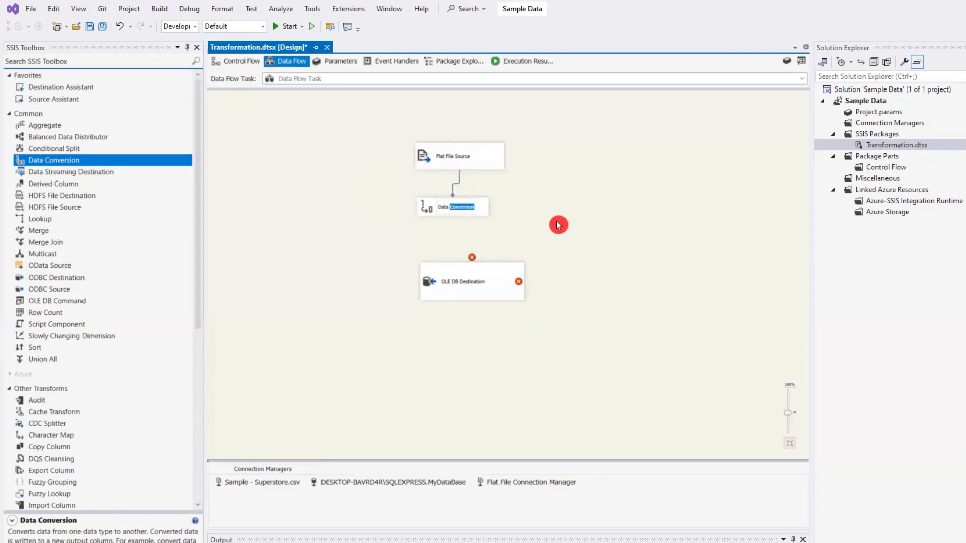
double_click(484, 207)
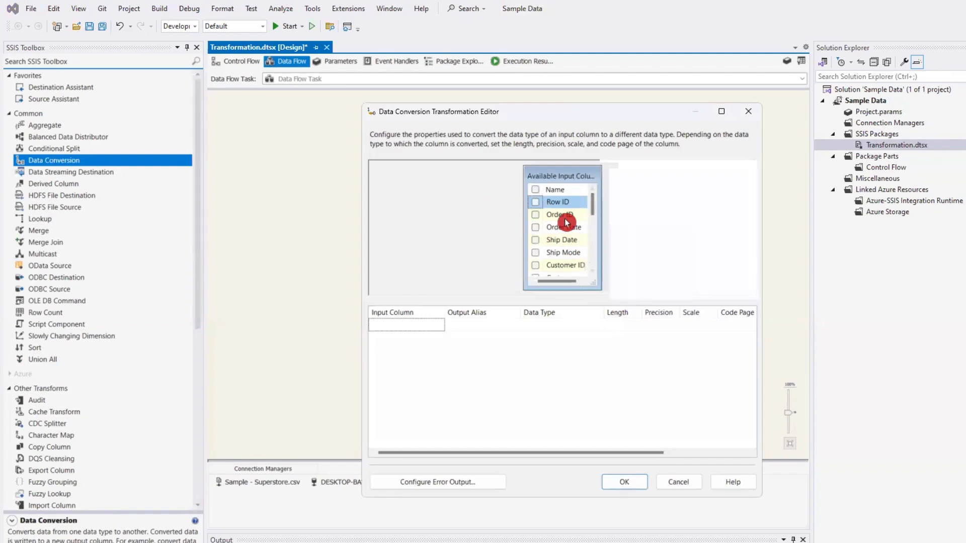
left_click(536, 203)
left_click(540, 218)
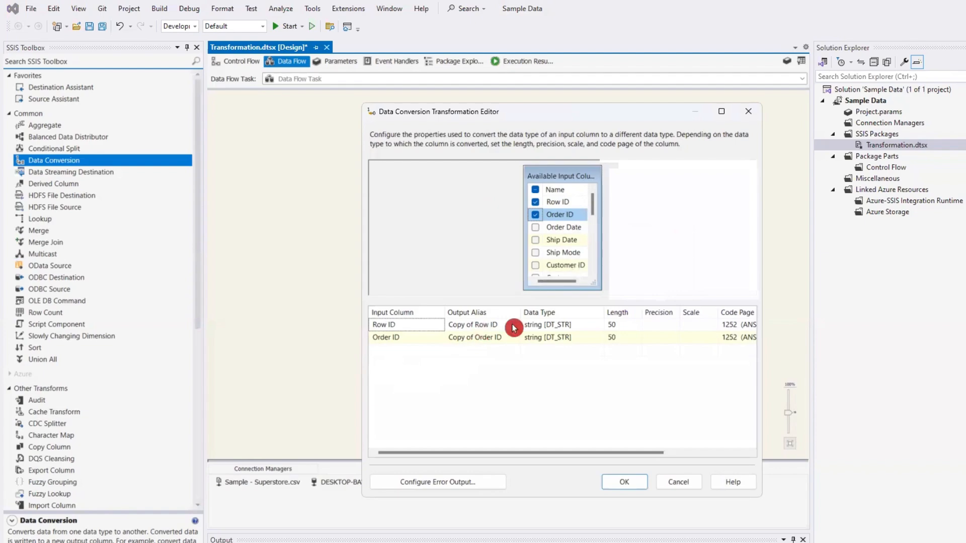
- Set the output data type of Row ID to float [DT_R4]
left_click(558, 326)
left_click(598, 327)
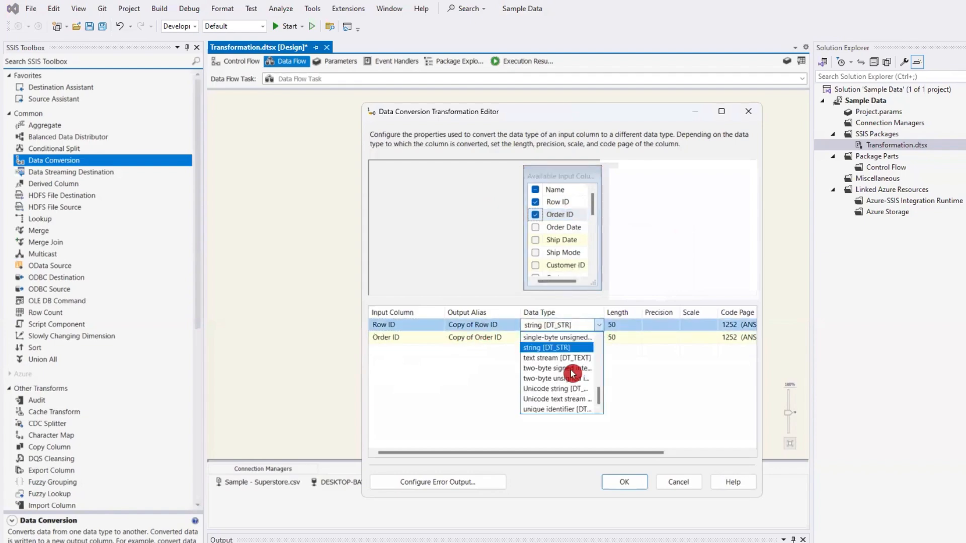
scroll(560, 369, "up", 1)
scroll(560, 368, "up", 2)
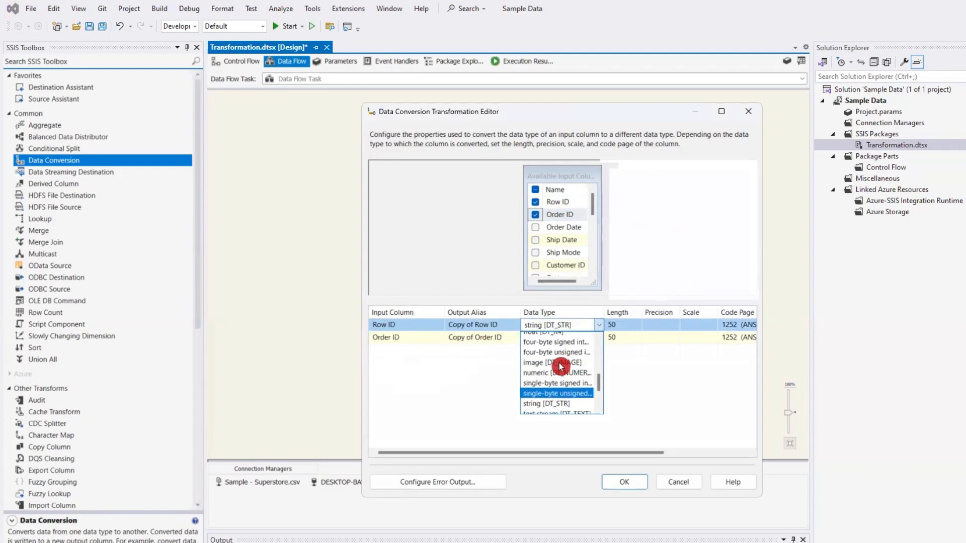
left_click(559, 369)
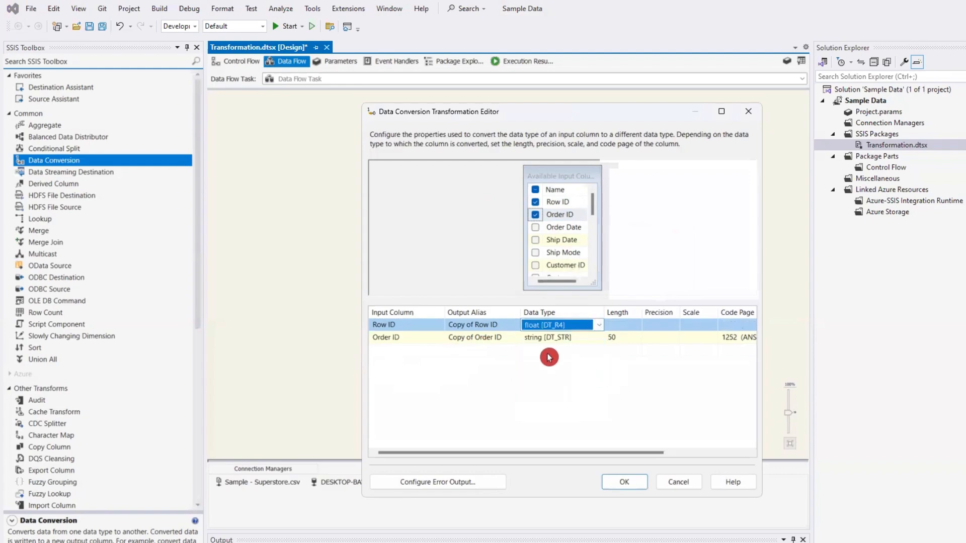
- Set the output data type of Order ID to Unicode string [DT_WSTR] with a length of 200
left_click(550, 338)
left_click(599, 337)
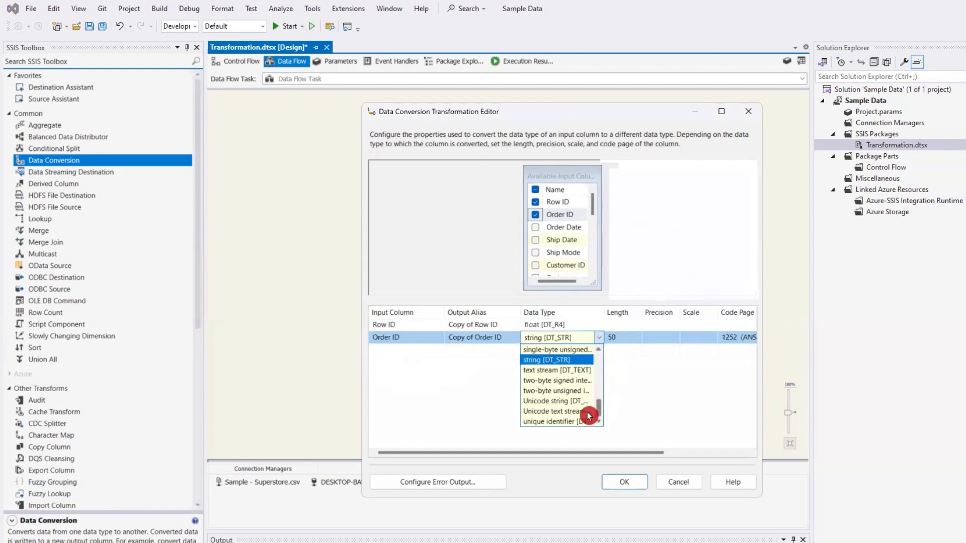
left_click(556, 401)
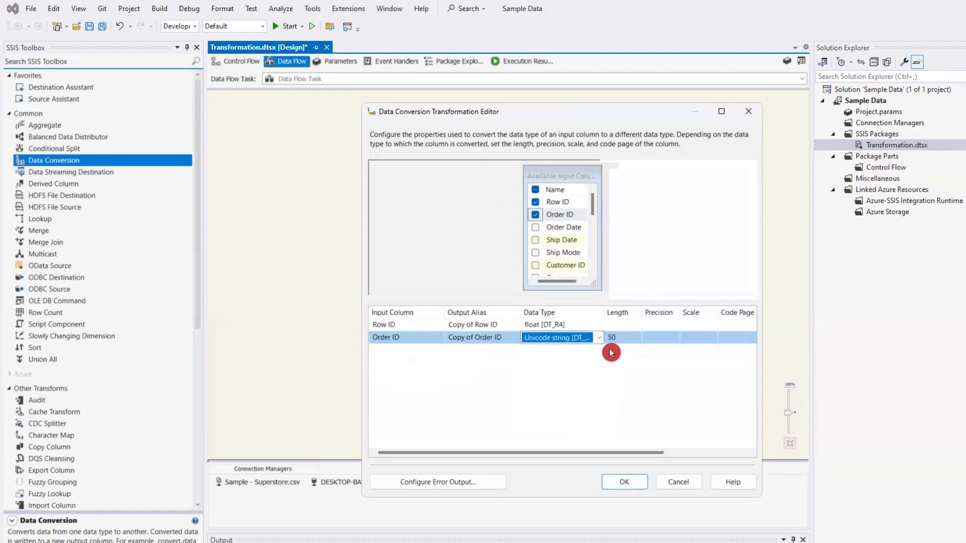
left_click_drag(638, 312, 638, 312)
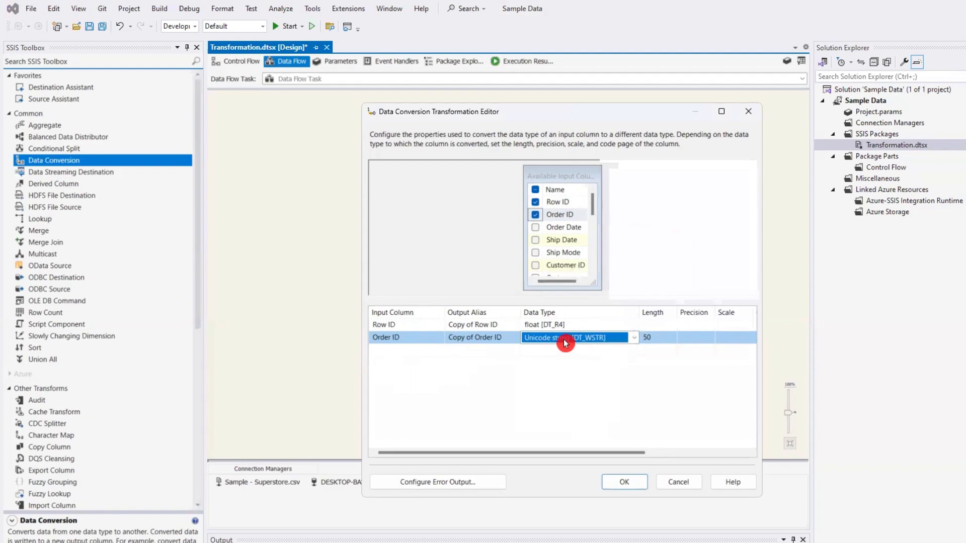
left_click(654, 337)
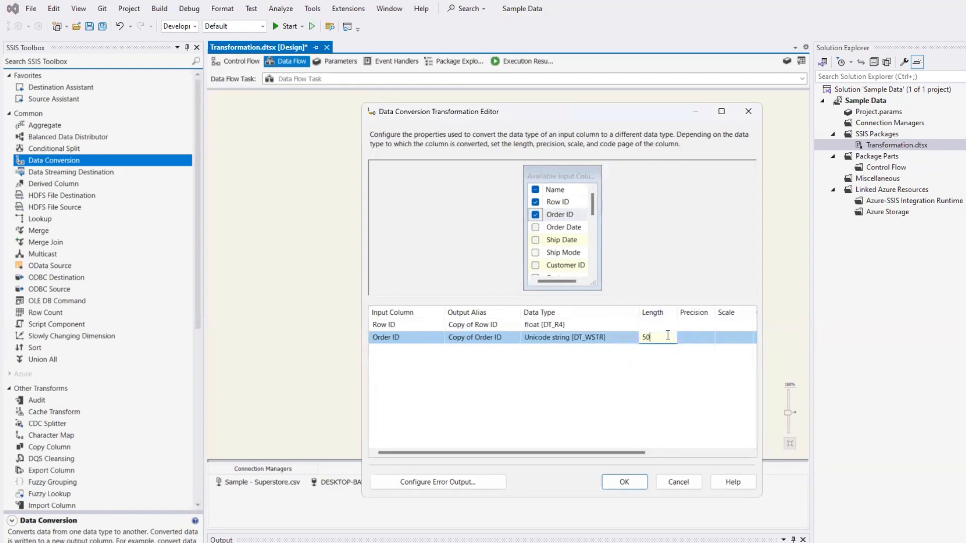
left_click_drag(668, 335, 611, 344)
type("200")
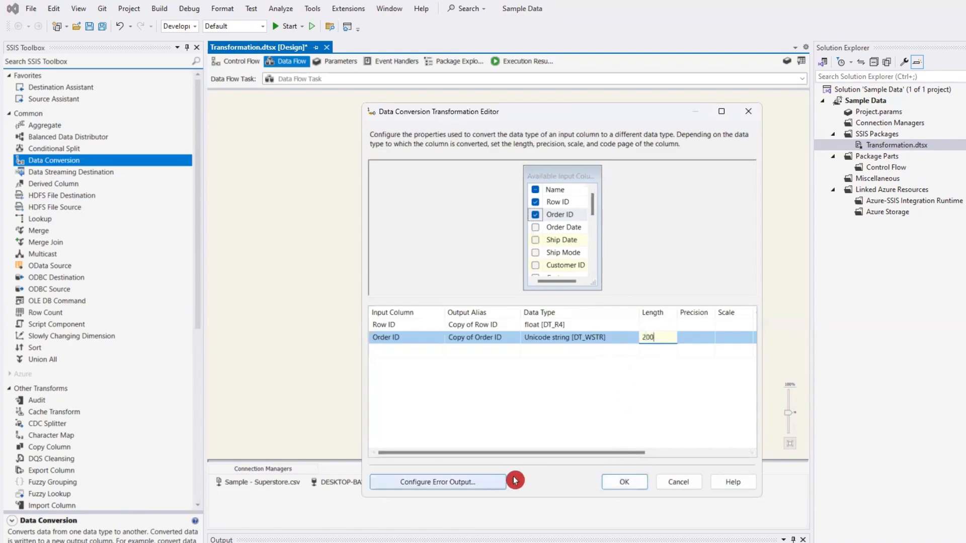
- Rename the output aliases of the converted columns to C_Row ID and C_Order ID
left_click(474, 324)
left_click(528, 326)
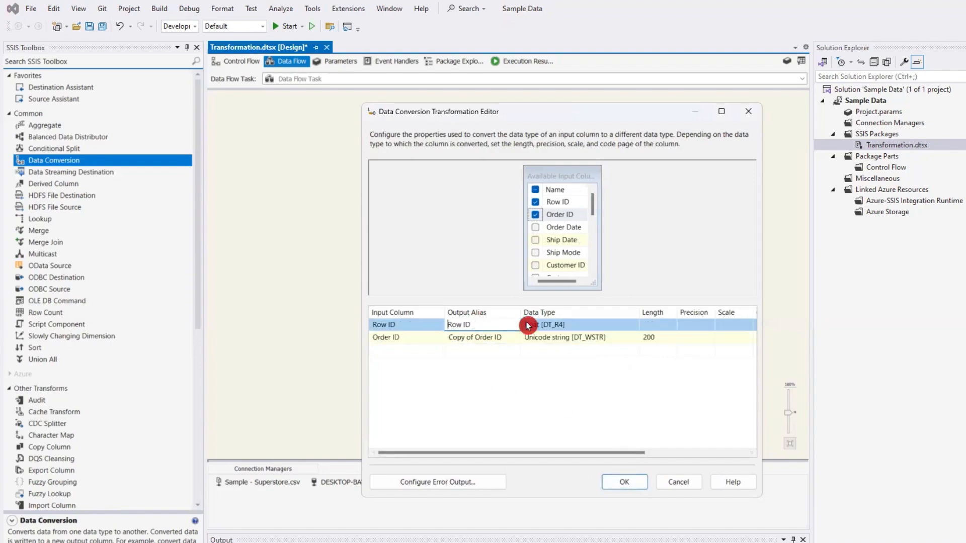
type("C_")
left_click(501, 336)
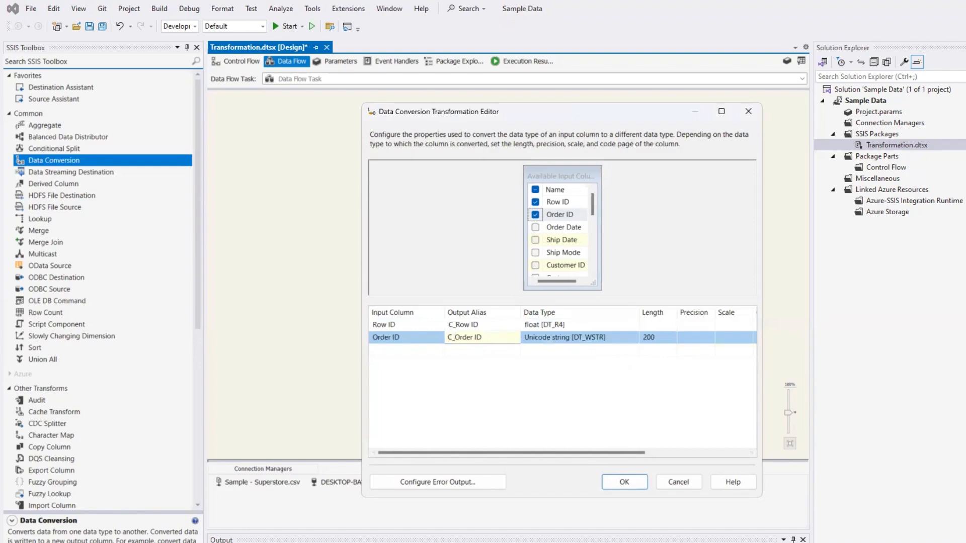
- Apply the Data Conversion settings and connect the transformation's output to the OLE DB Destination
left_click(621, 481)
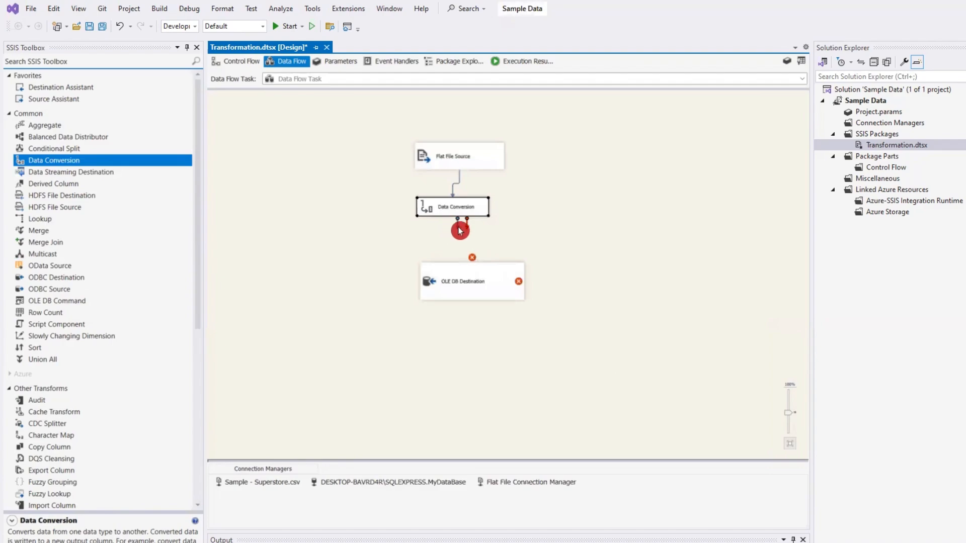
left_click_drag(459, 230, 463, 285)
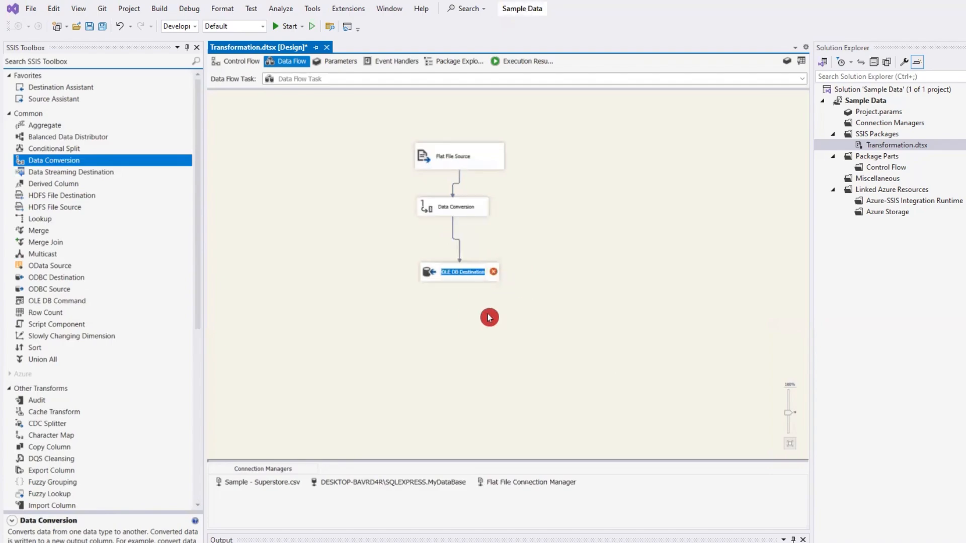
- Open the OLE DB Destination's settings and choose DESKTOP-BAVRD4R\SQLEXPRESS.MyDataBase as its connection manager
double_click(454, 274)
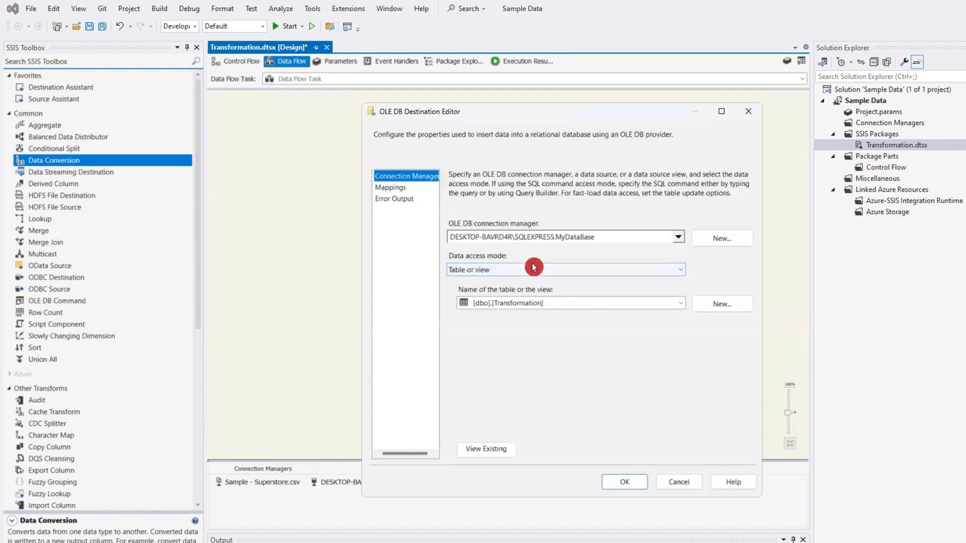
left_click(529, 239)
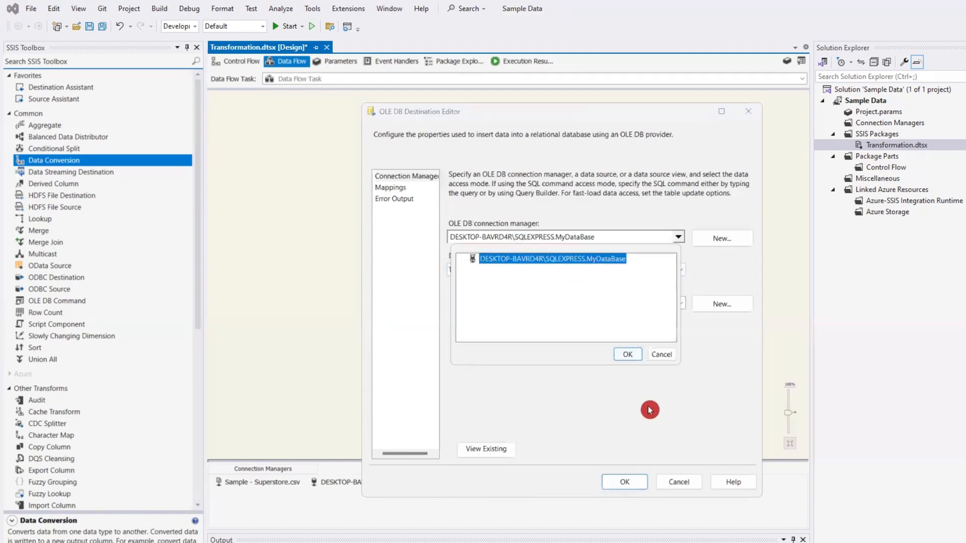
left_click(625, 354)
left_click(720, 239)
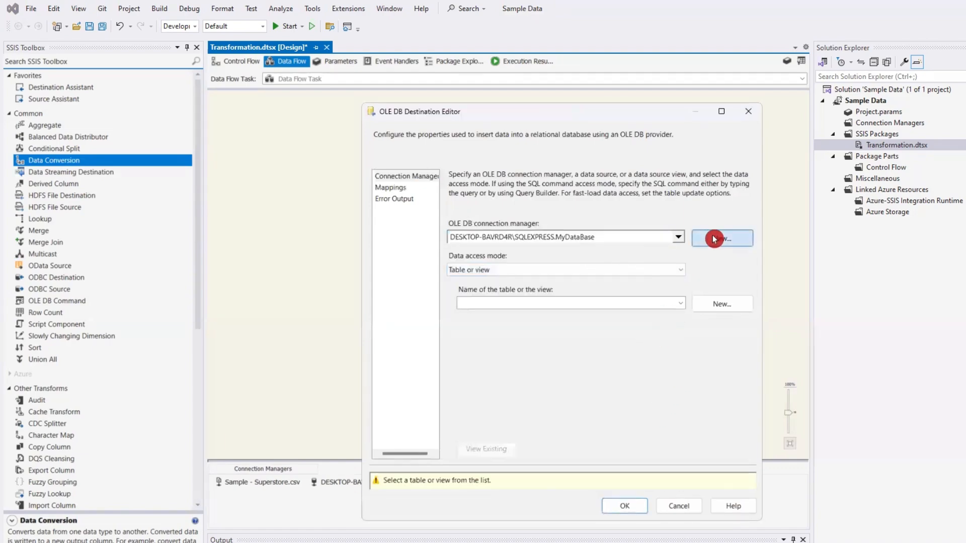
left_click(528, 260)
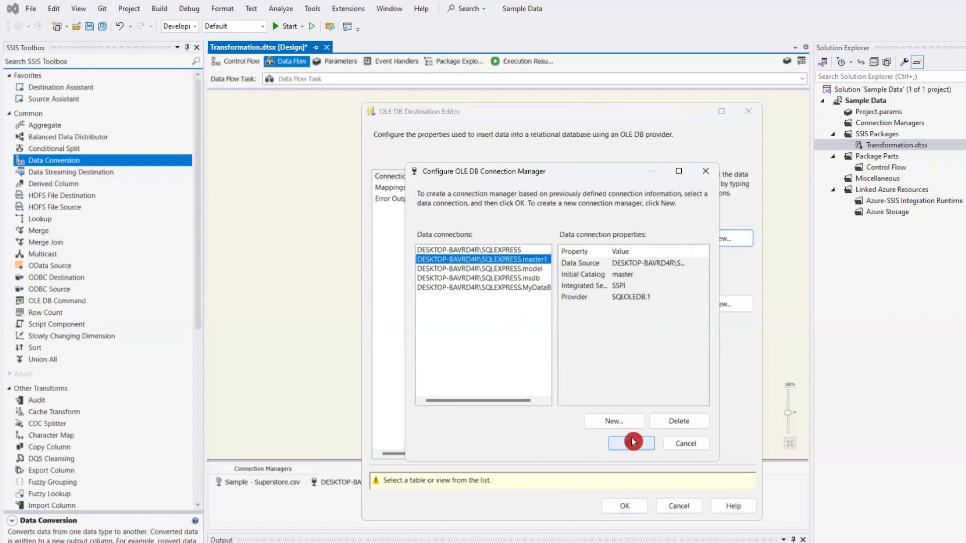
left_click(685, 443)
- Reselect the MyDataBase connection, keep Table or view as the data access mode, and choose [dbo].[Transformation] as the destination table
left_click(590, 242)
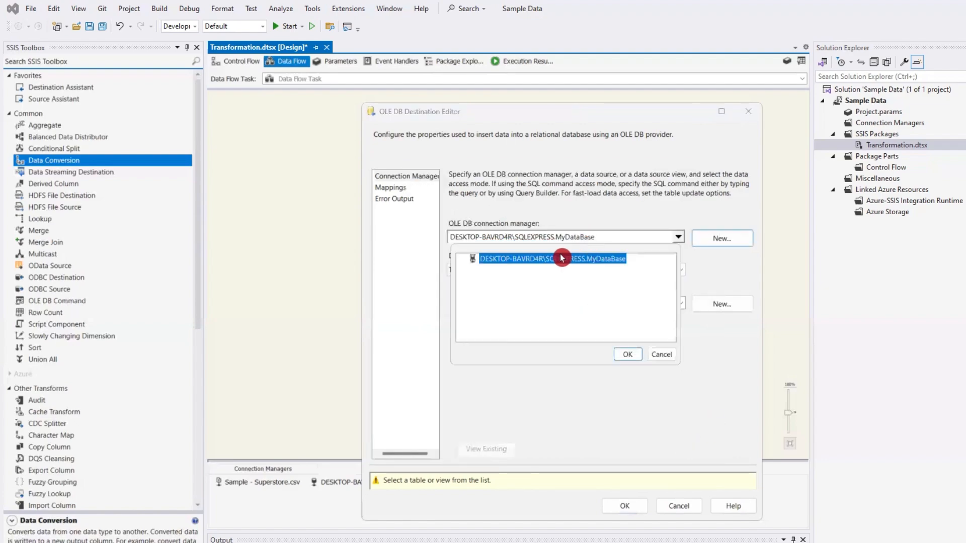
left_click(628, 355)
left_click(521, 270)
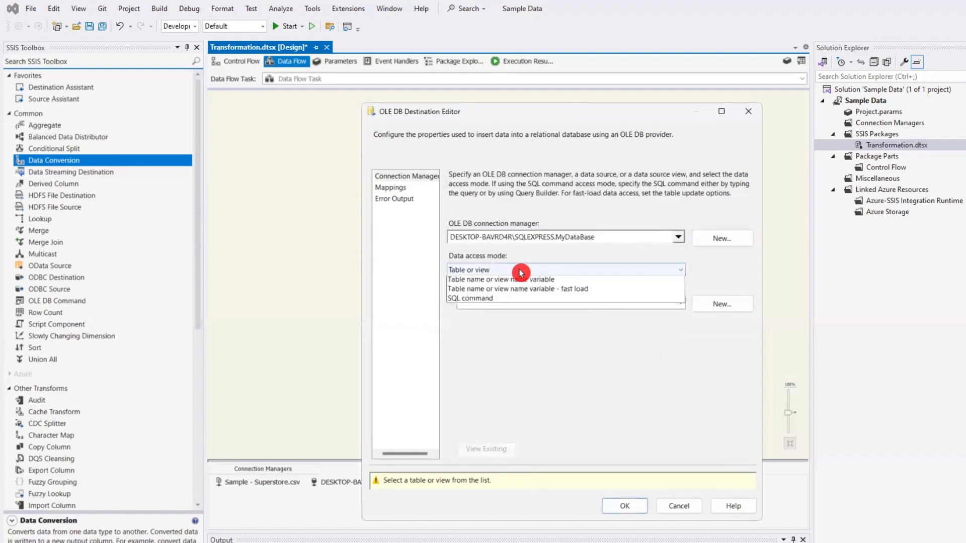
left_click(627, 395)
left_click(539, 303)
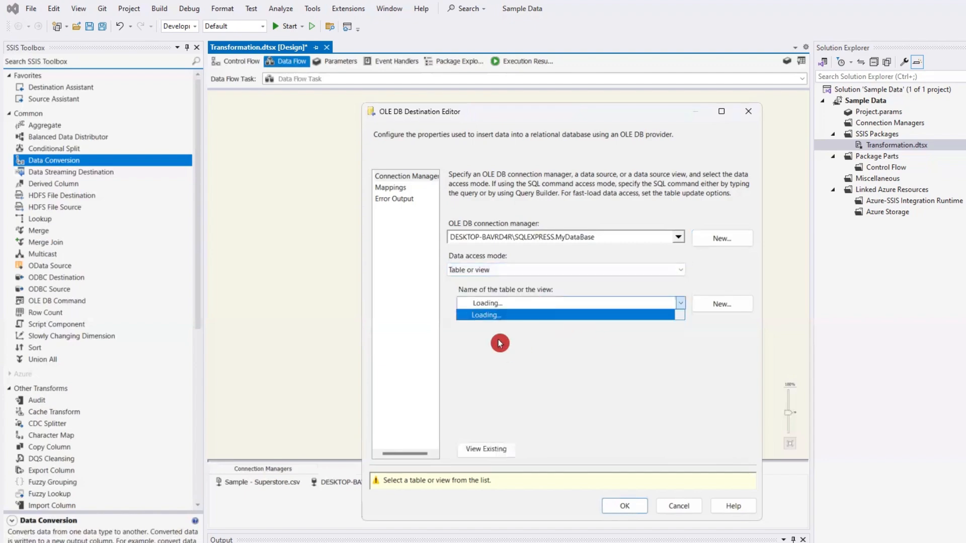
left_click(539, 347)
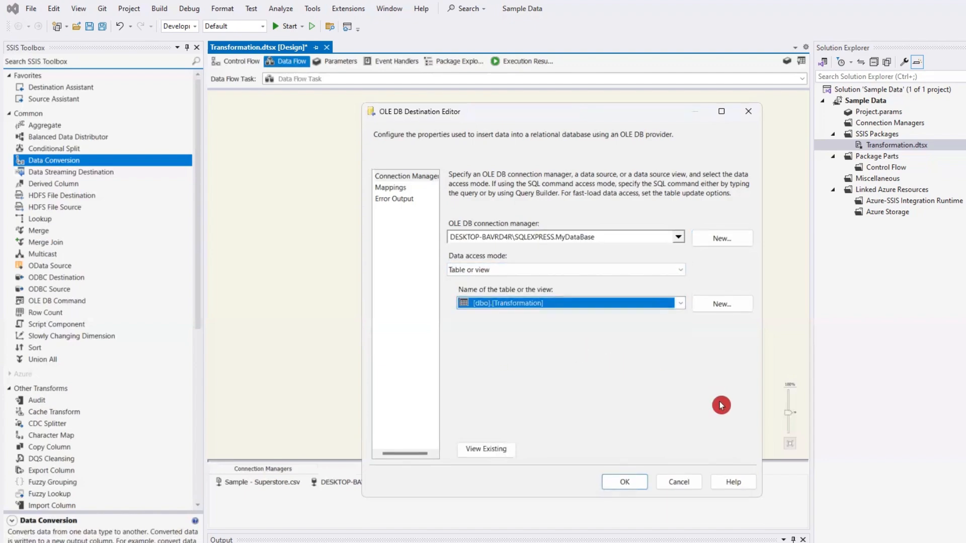
- Check the destination's column mappings through the end of the list and apply the OLE DB Destination settings
left_click(394, 194)
left_click(394, 190)
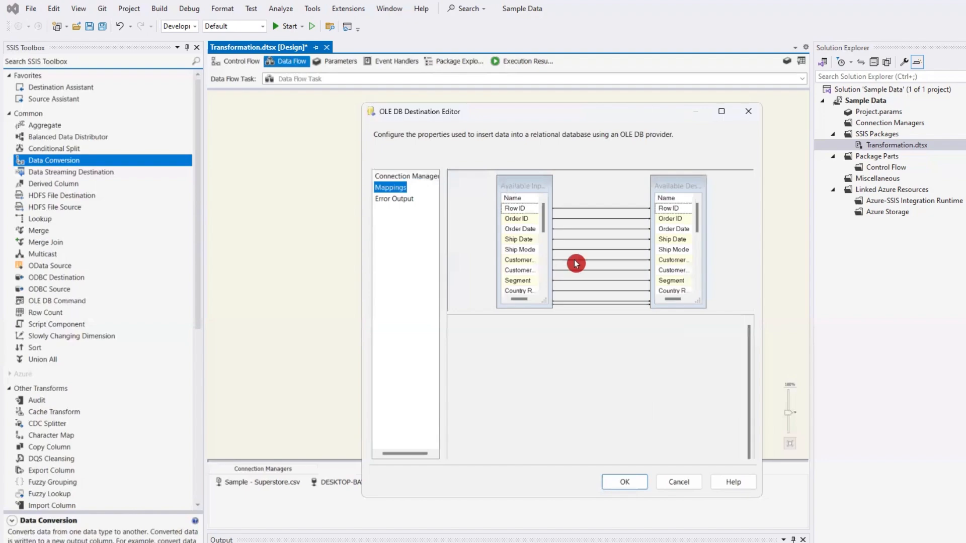
scroll(648, 392, "down", 4)
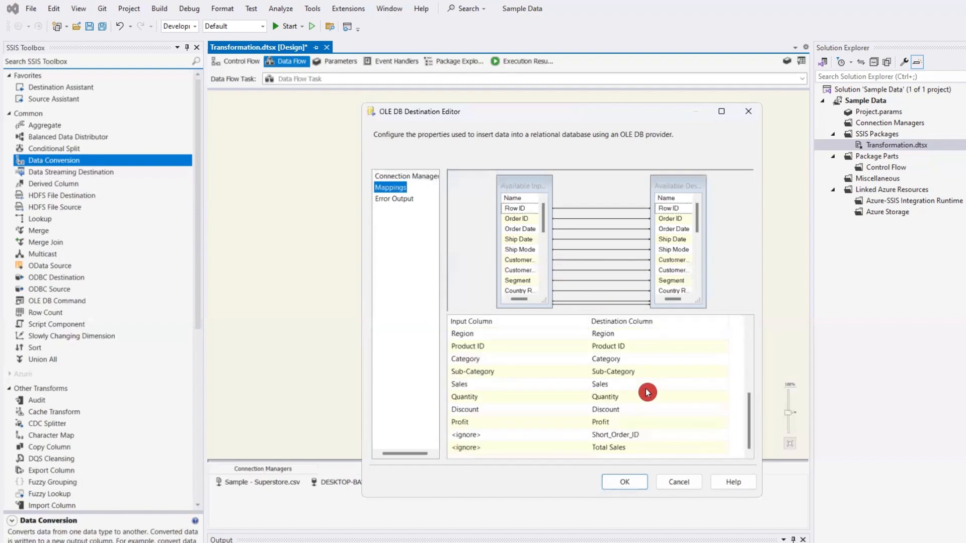
left_click(633, 482)
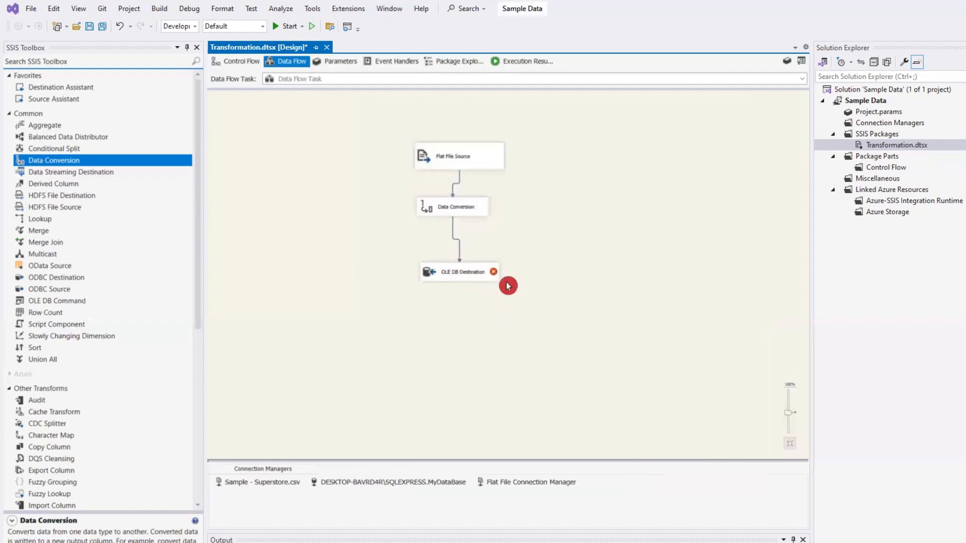
- Check the OLE DB Destination's error, reopen its column mappings, and map C_Row ID to the Row ID destination column
mouse_move(494, 276)
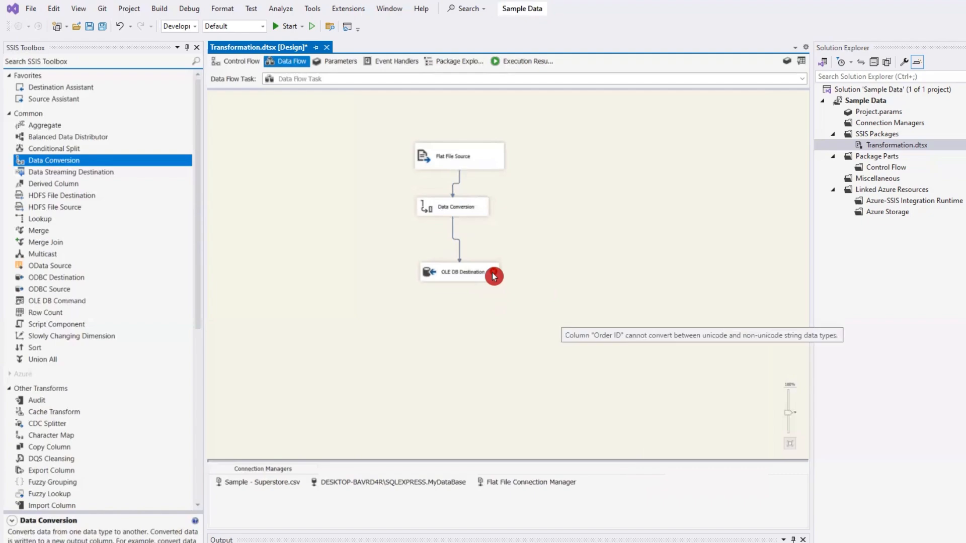
double_click(455, 273)
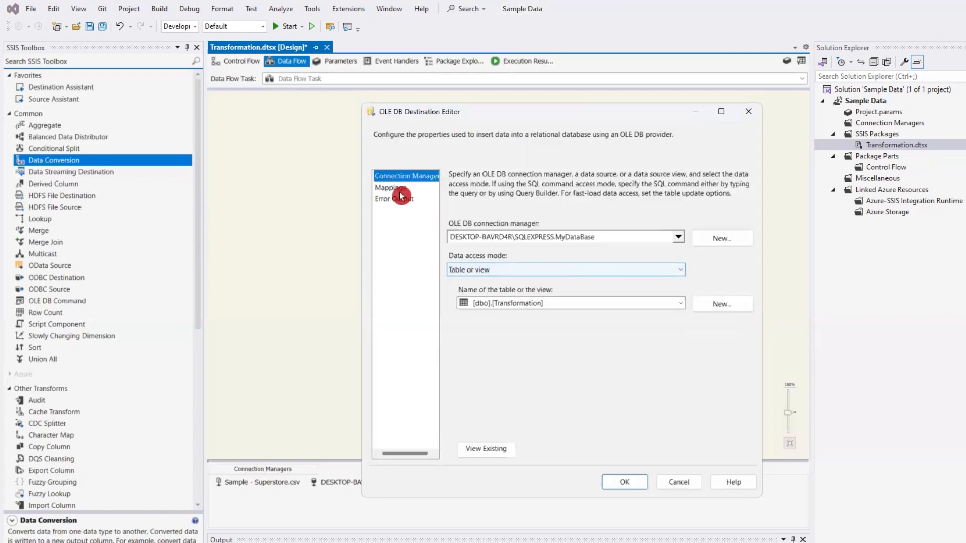
left_click(401, 191)
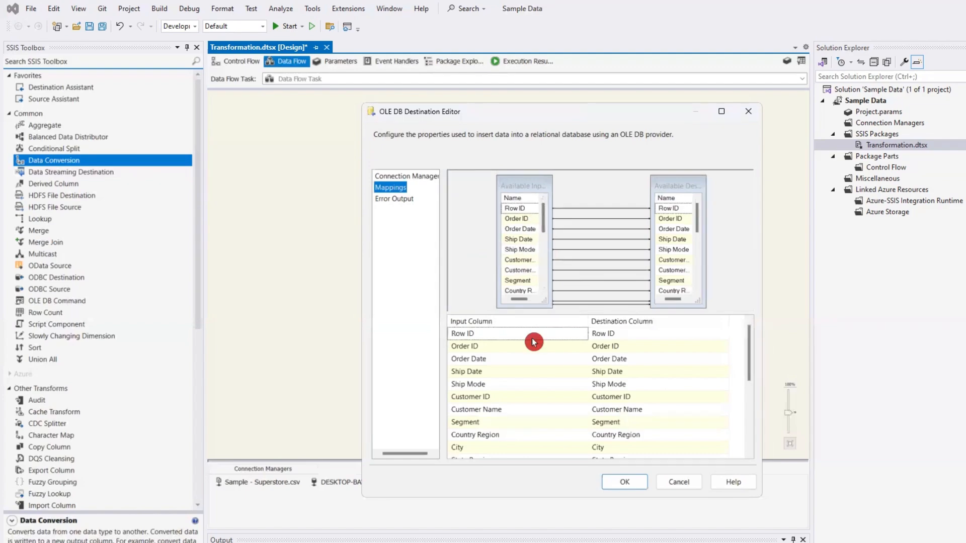
left_click(479, 334)
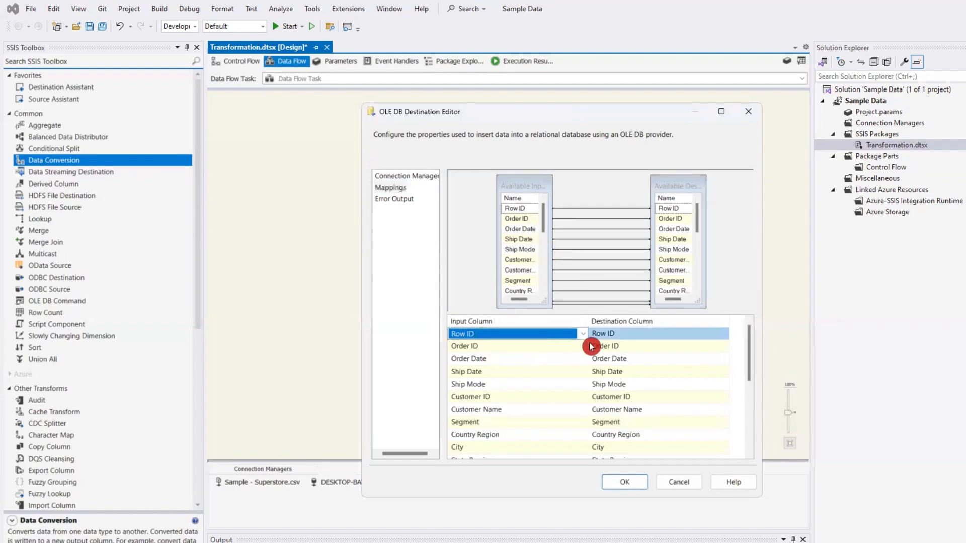
left_click(584, 334)
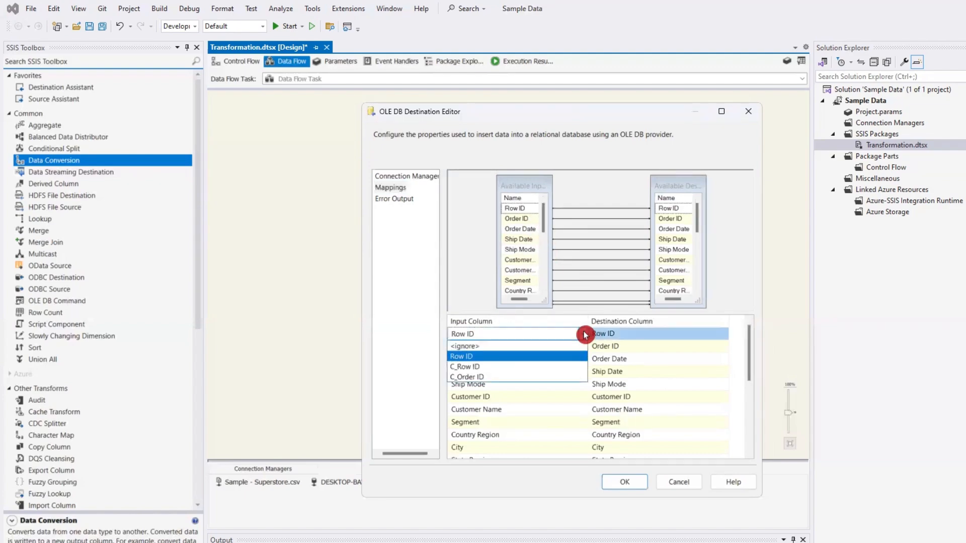
left_click(503, 367)
- Map C_Order ID to the Order ID destination column and apply the mappings
left_click(482, 346)
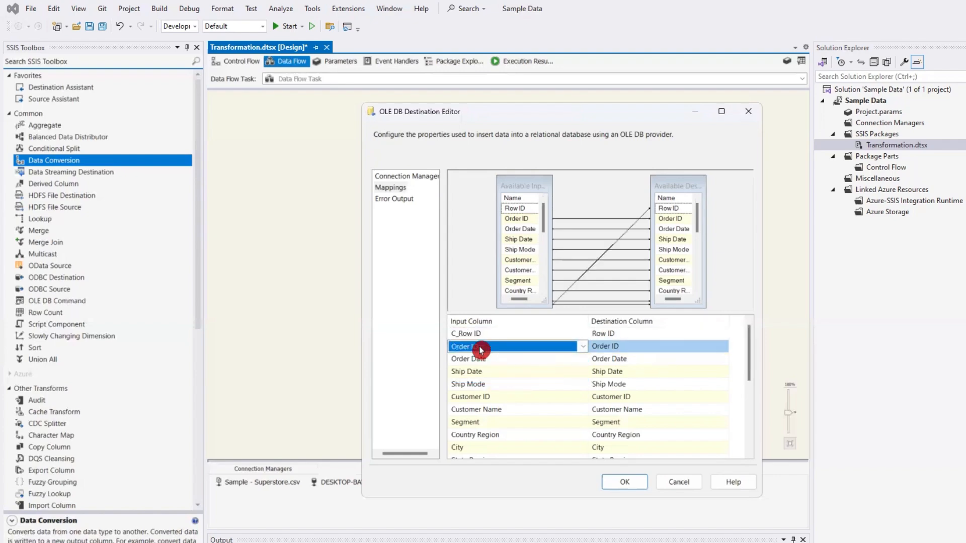
left_click(582, 347)
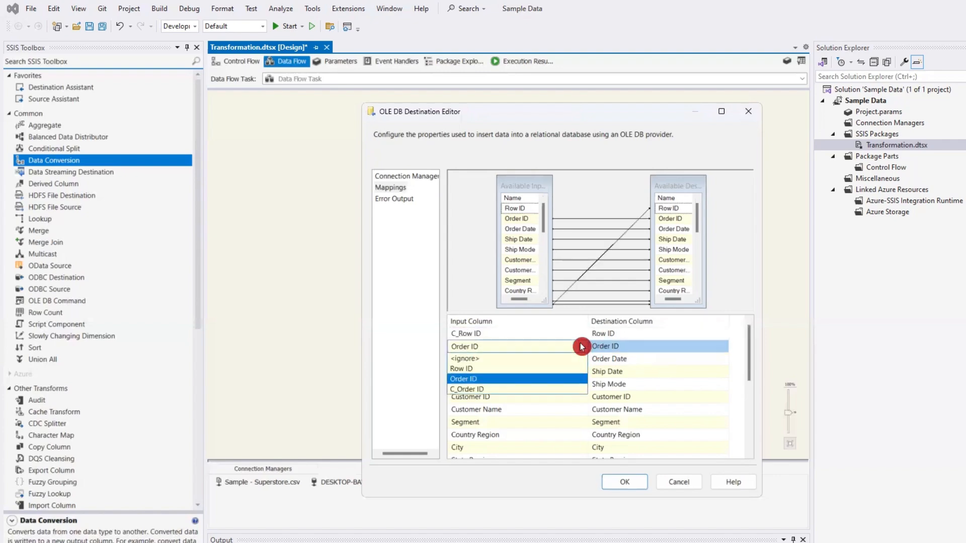
left_click(481, 389)
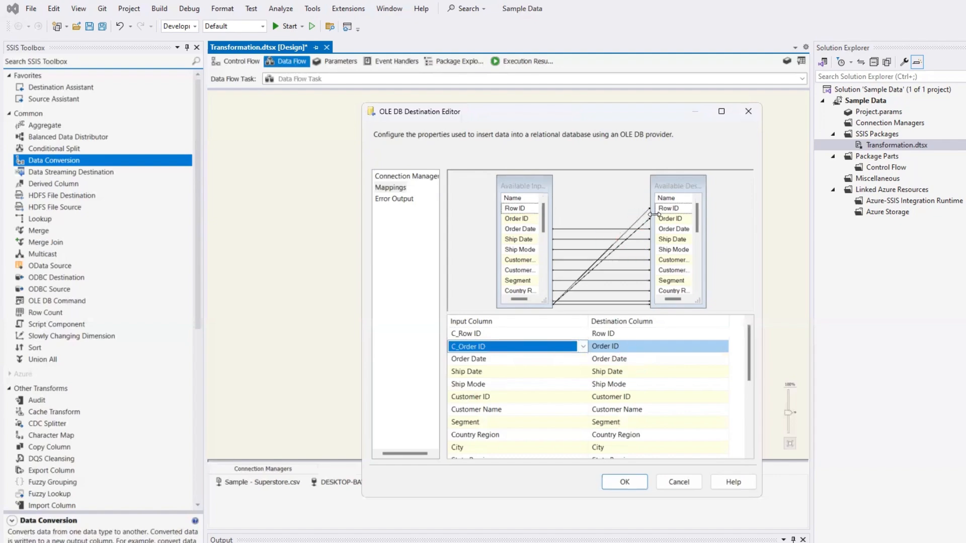
left_click(624, 483)
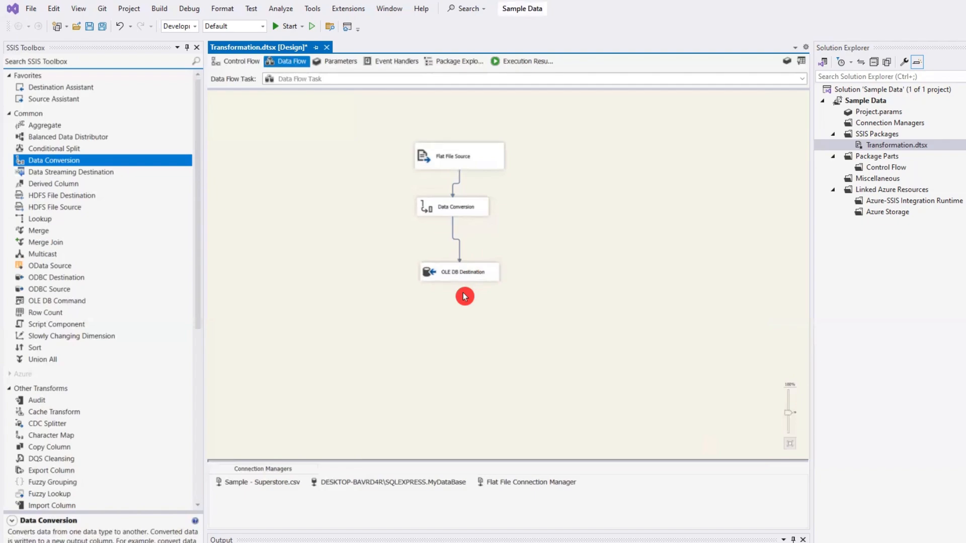
- Return to the control flow and execute the Data Flow Task
left_click(242, 64)
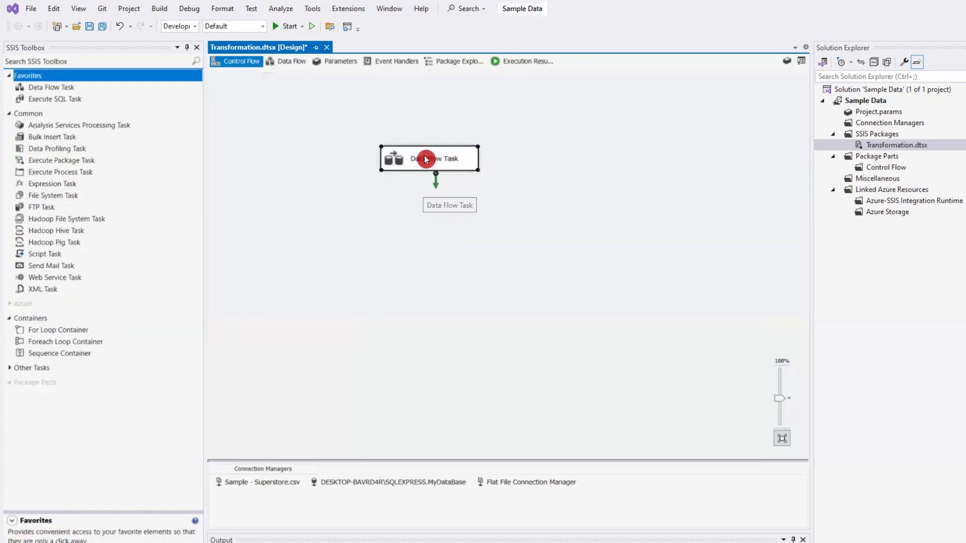
right_click(443, 160)
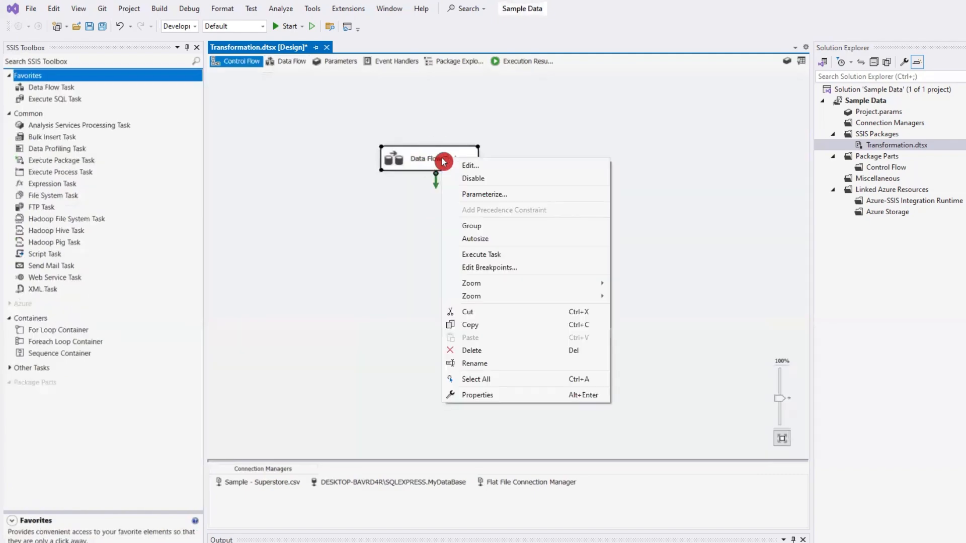
left_click(495, 257)
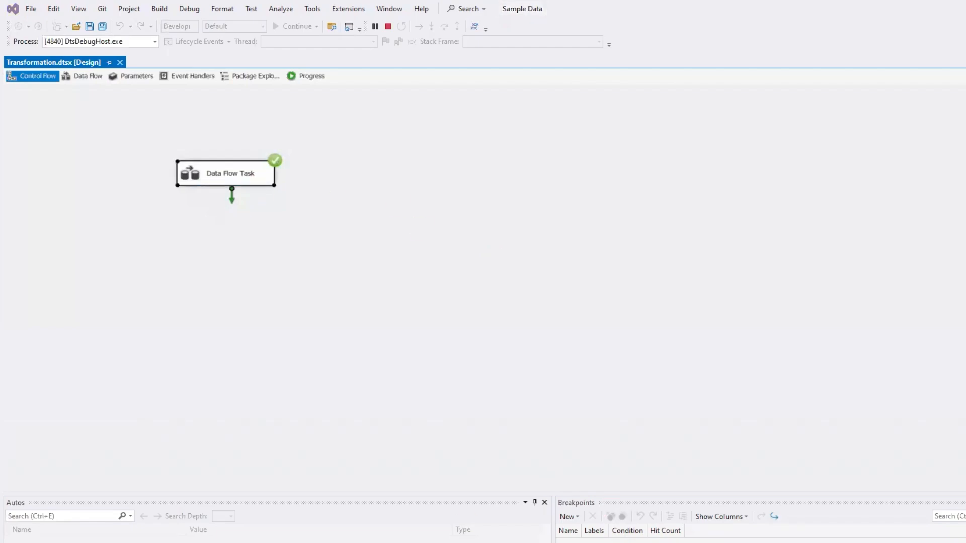
- Switch to SQL Server Management Studio, run the SELECT query on [MyDataBase].[dbo].[Transformation], and examine the loaded rows across all columns
key("alt+Tab")
left_click(694, 178)
key("ctrl+a")
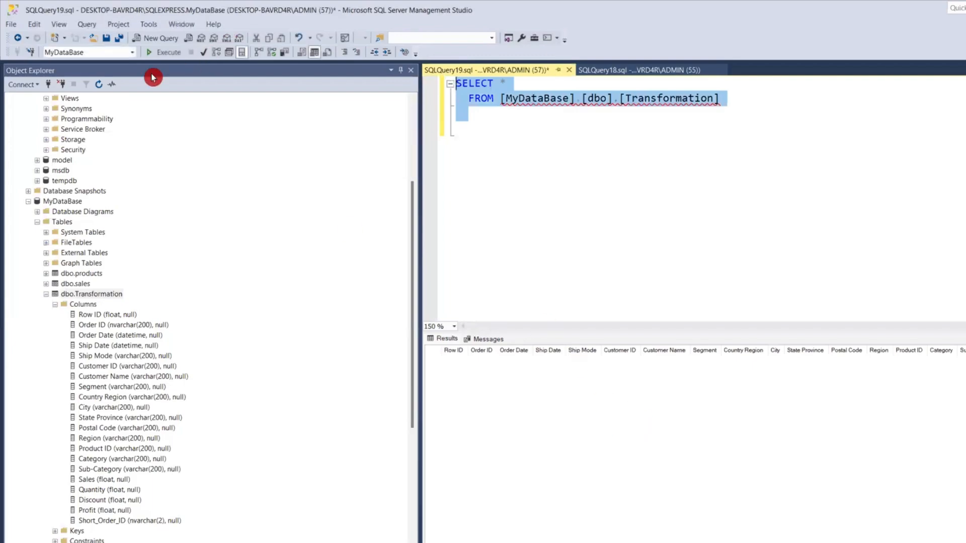
left_click(163, 52)
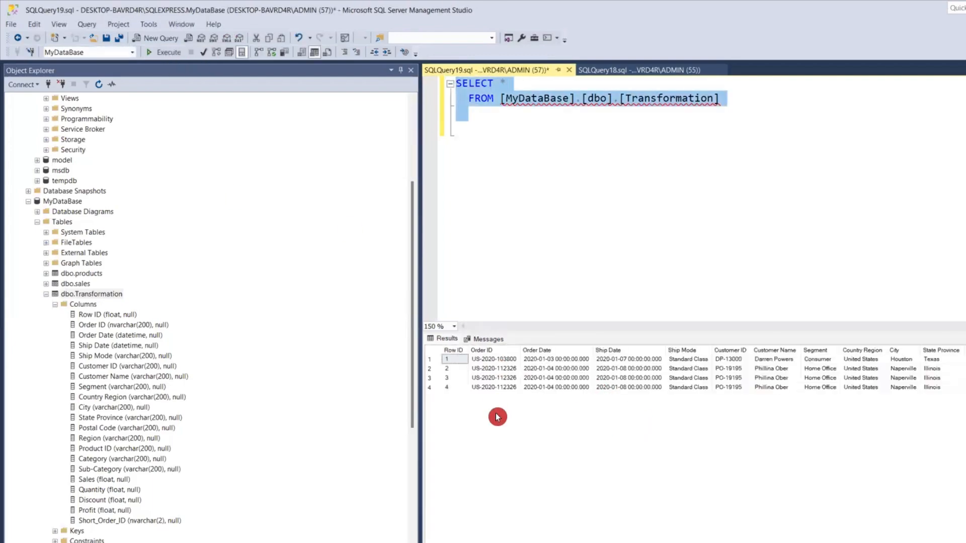
scroll(694, 442, "right", 5)
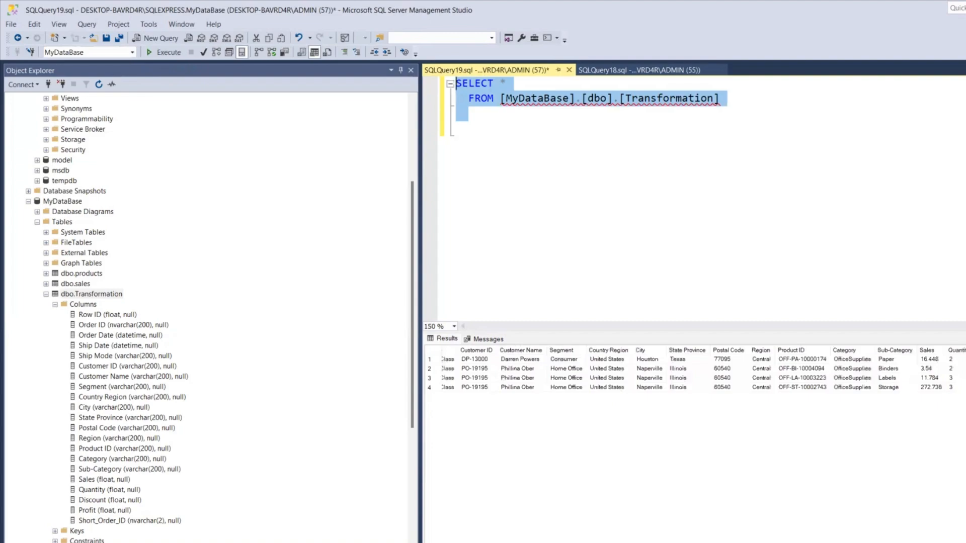
scroll(694, 372, "left", 5)
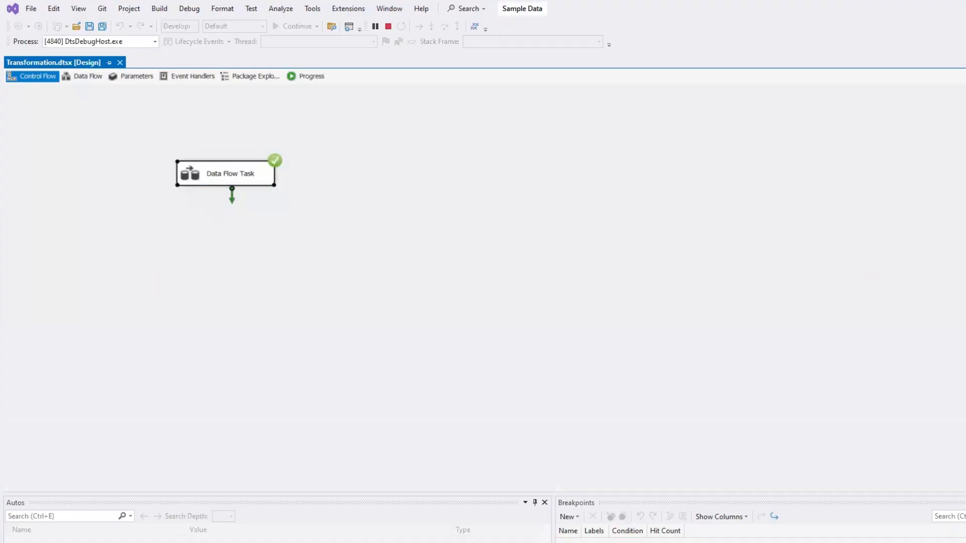
- Stop debugging the package in Visual Studio and add a second Data Flow Task beside the existing one
left_click(388, 26)
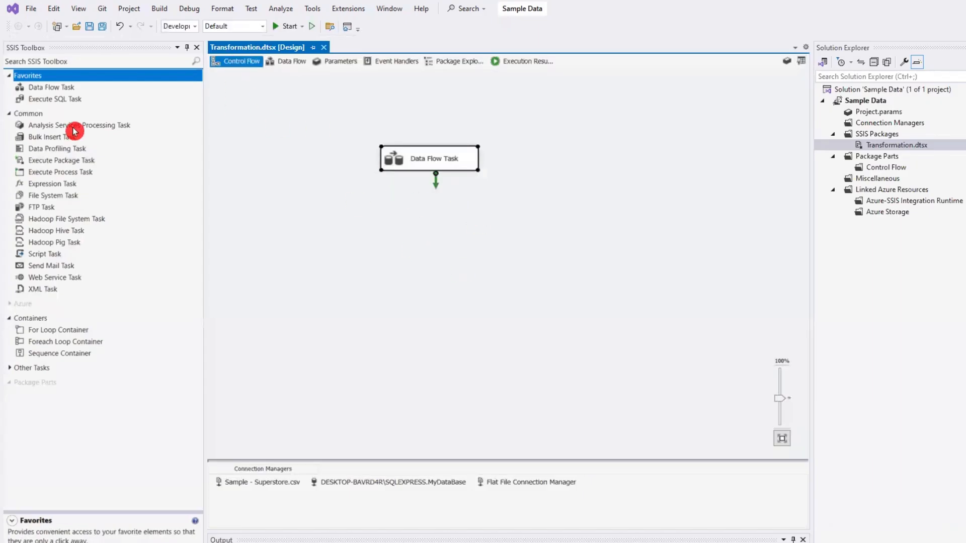
left_click_drag(54, 91, 587, 177)
left_click_drag(652, 193, 581, 149)
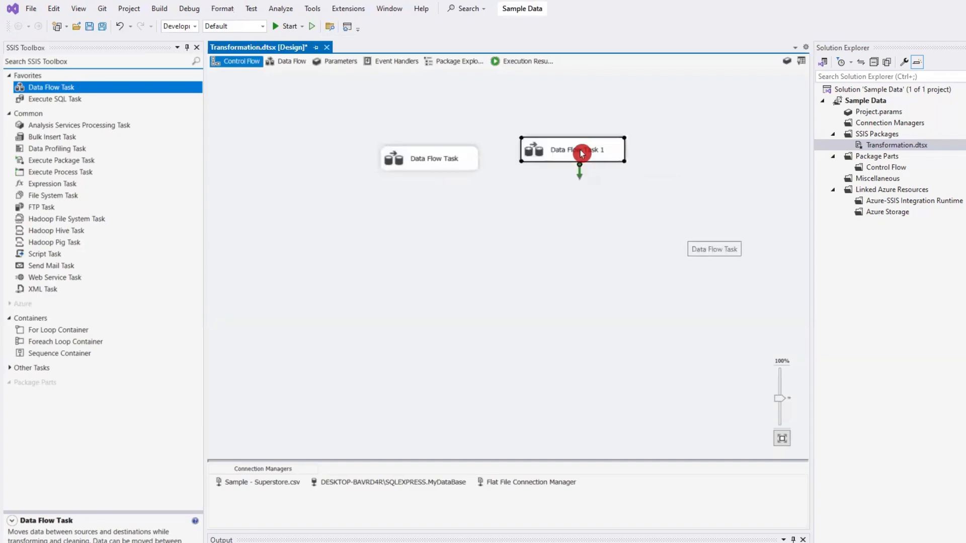
- Open the new Data Flow Task's data flow and look through the available transformations, sources and destinations
double_click(573, 149)
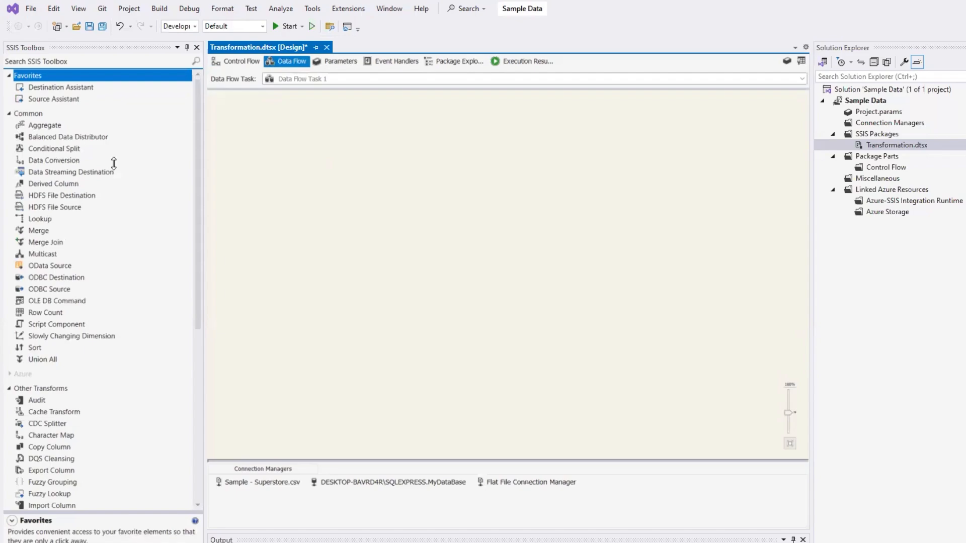
scroll(74, 232, "down", 6)
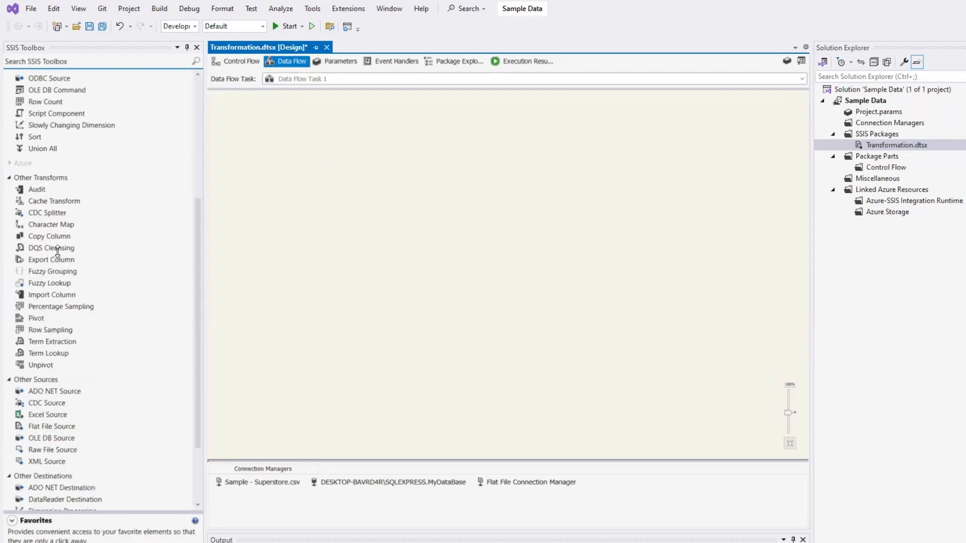
scroll(59, 232, "down", 3)
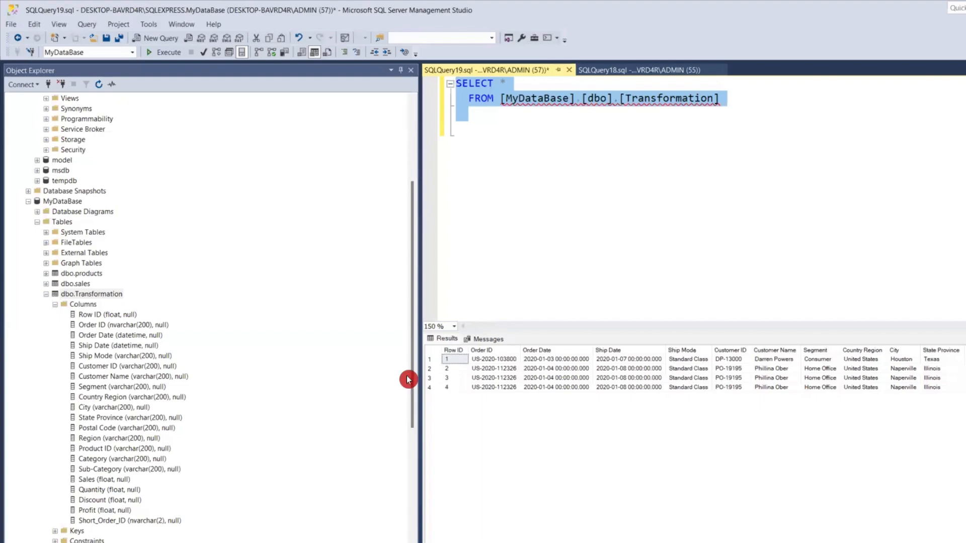
- Generate a query selecting the top 1000 rows of dbo.Transformation_1 in the master database
scroll(128, 328, "up", 4)
scroll(127, 327, "up", 1)
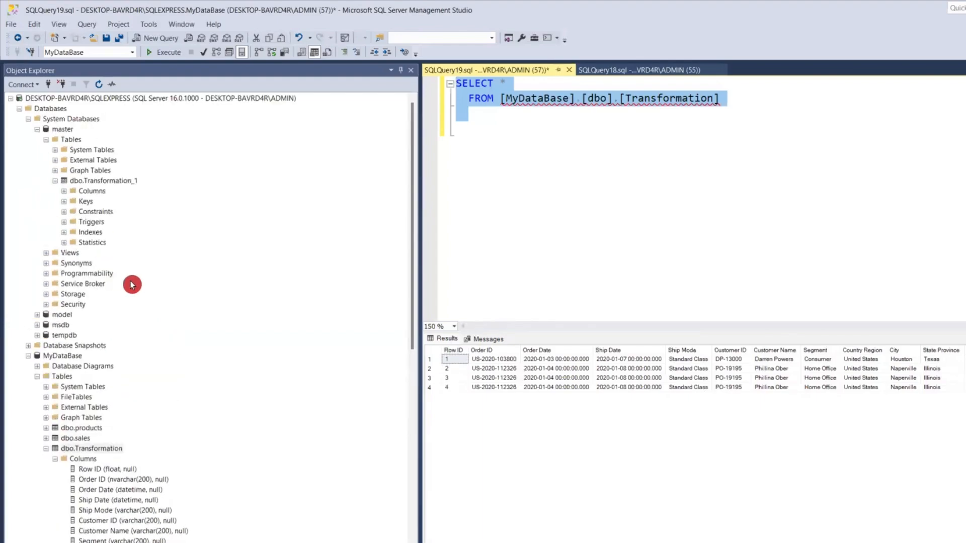
left_click(105, 185)
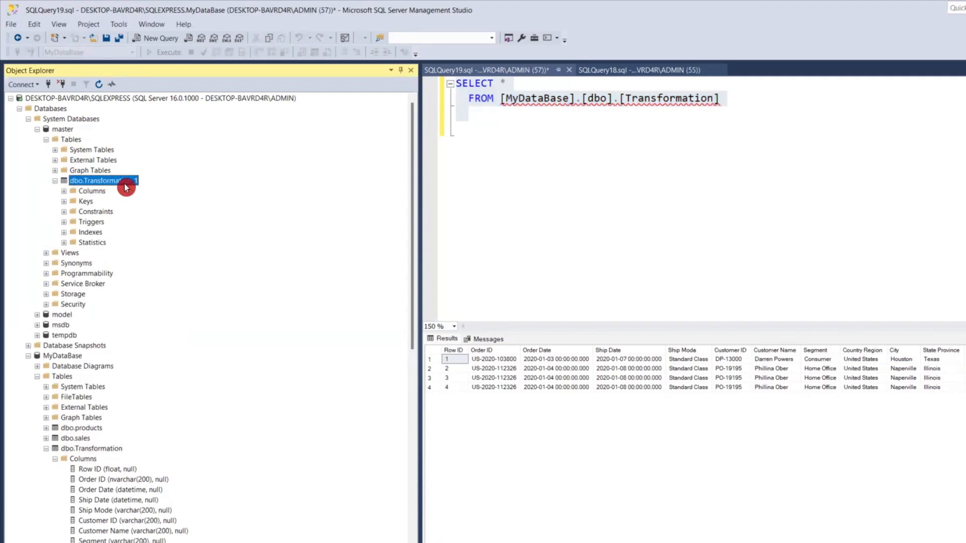
left_click(761, 214)
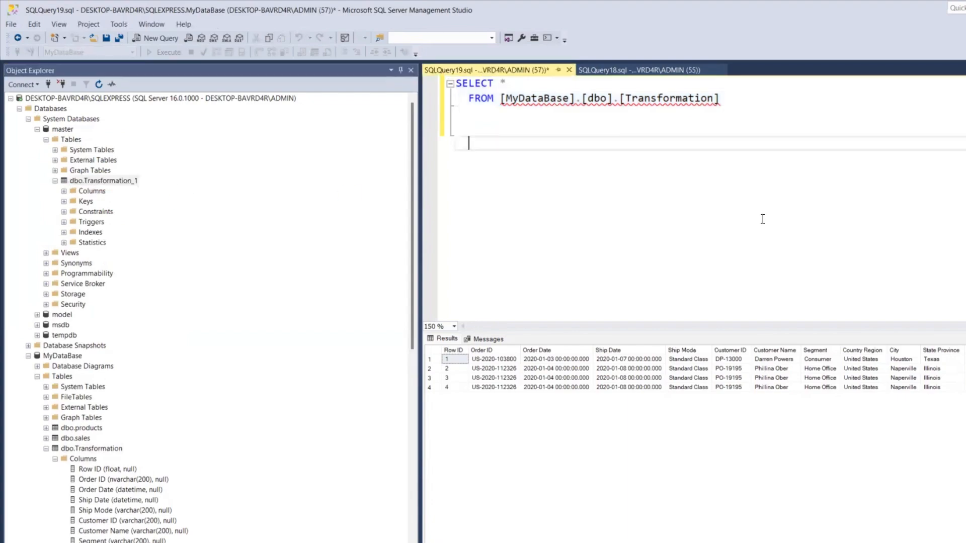
left_click(109, 181)
right_click(109, 181)
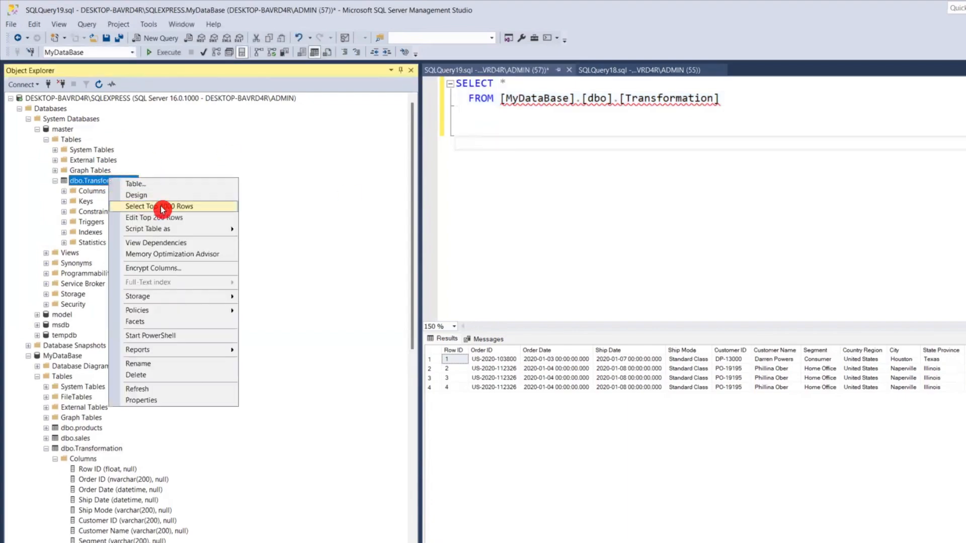
left_click(237, 209)
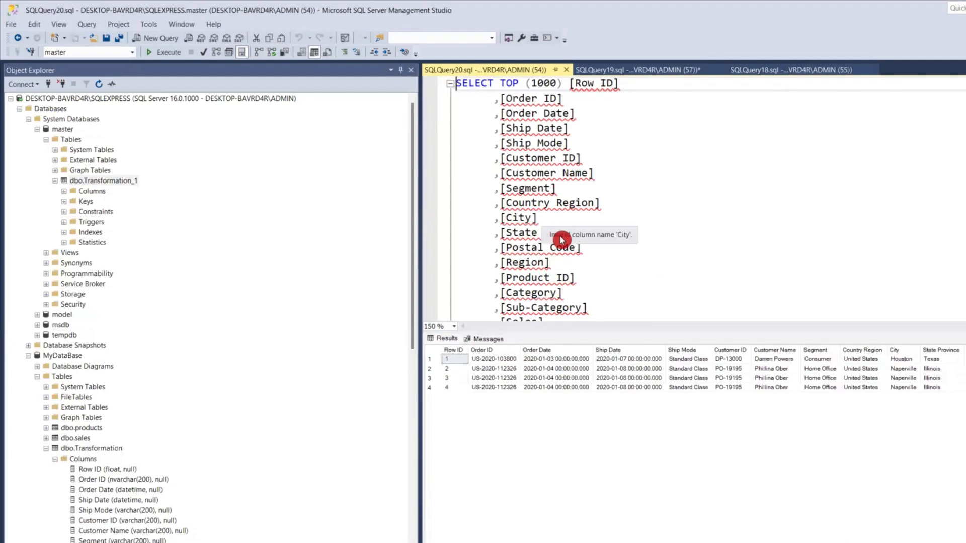
- Add the statement "Truncate table Transformation_1" below the SELECT query and execute only that statement
scroll(698, 268, "down", 4)
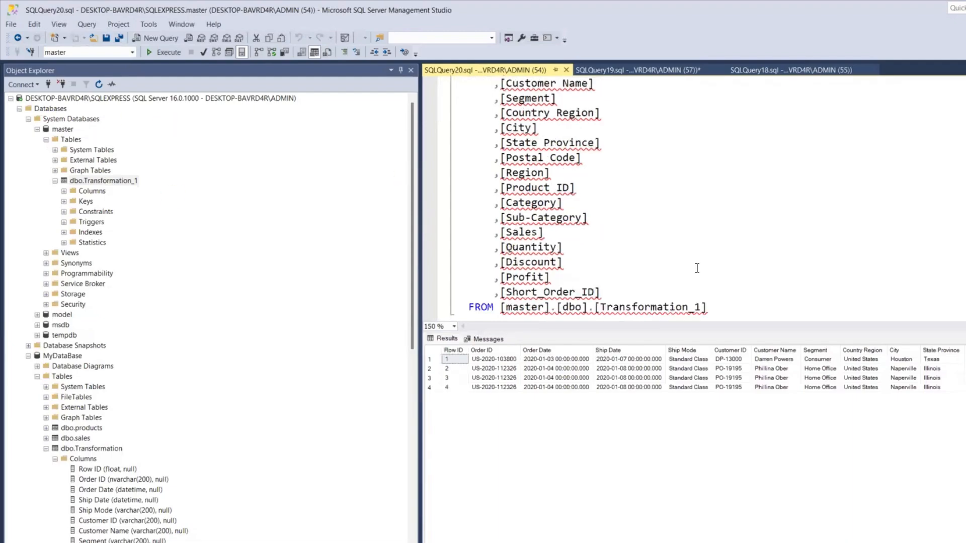
left_click(776, 221)
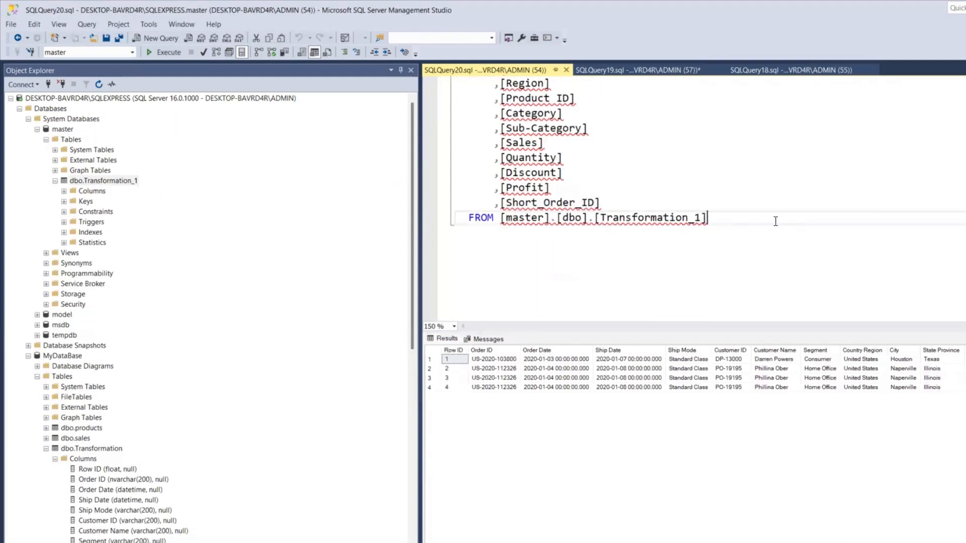
key("Return")
key("Return")
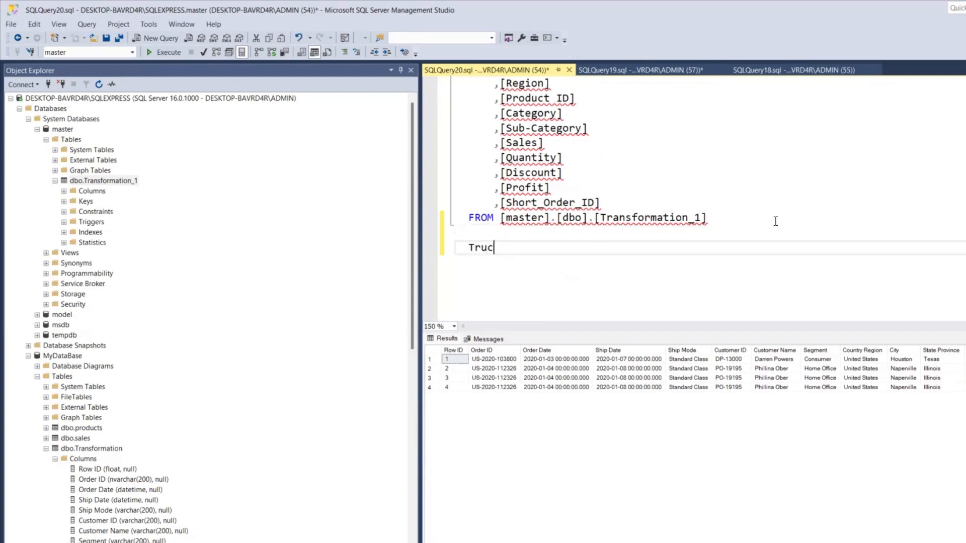
type("Truncate table Tra")
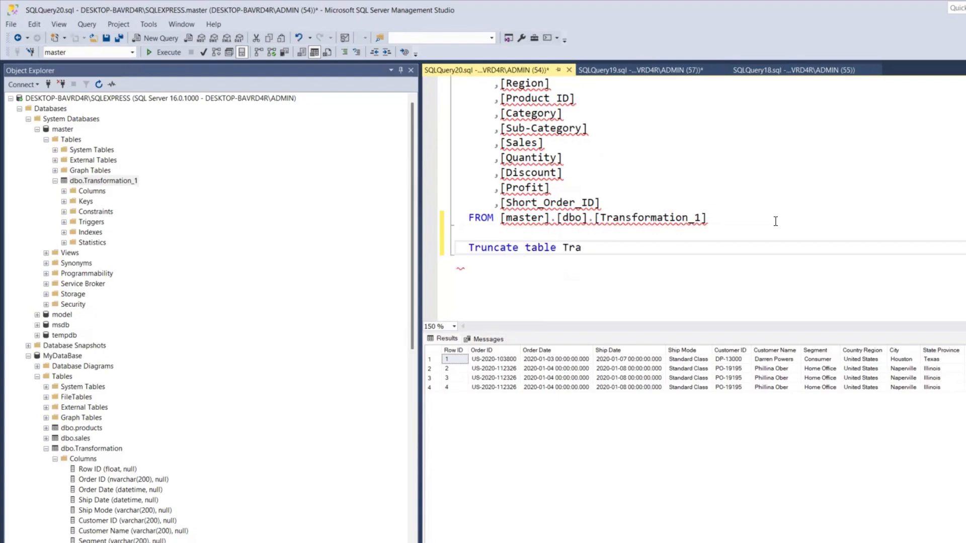
type("nsformati")
type("on_1")
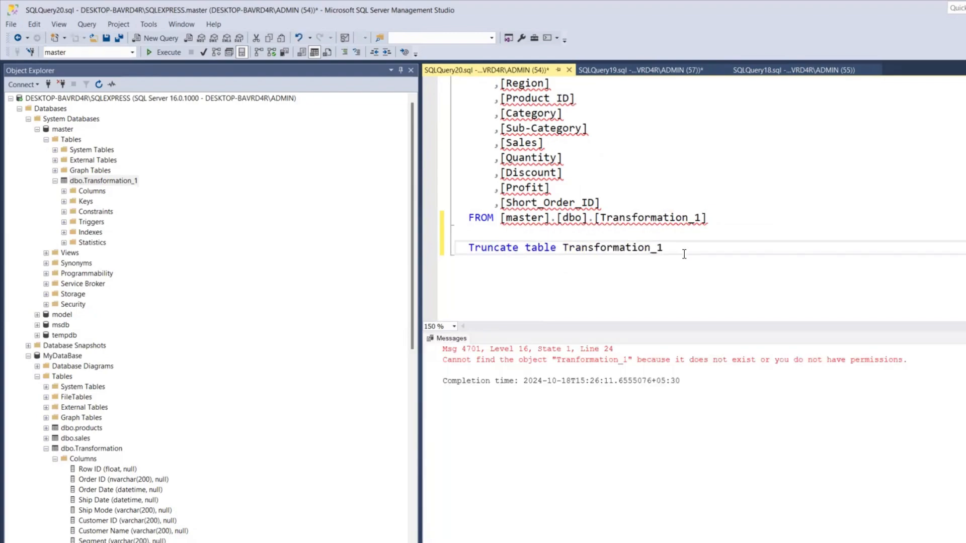
left_click_drag(684, 254, 377, 241)
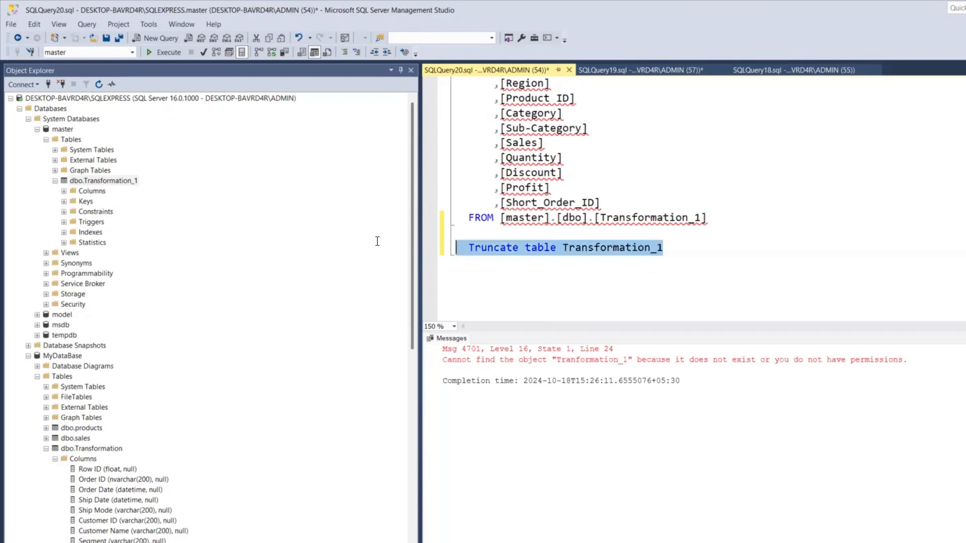
left_click(166, 52)
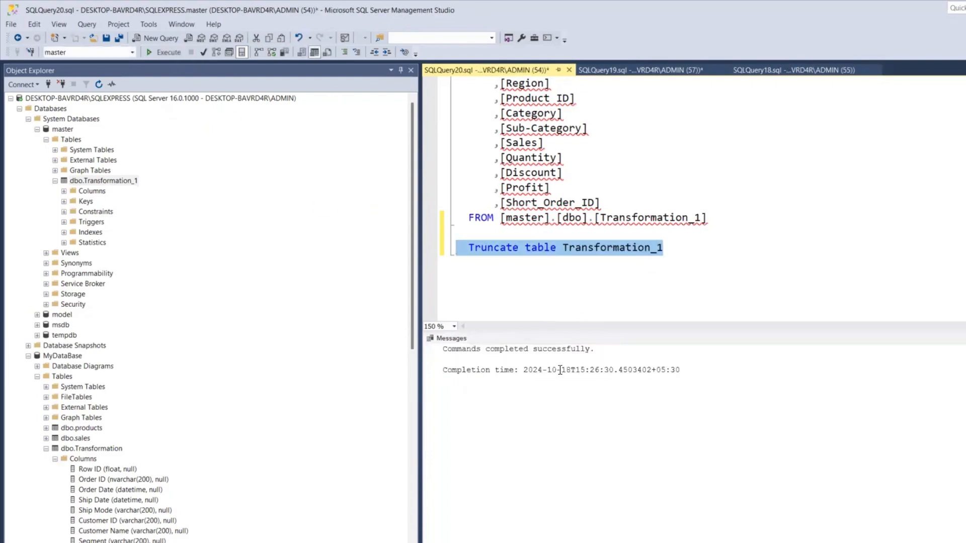
- Replace TOP (1000) and the full column list in the SELECT statement with *
left_click(621, 294)
scroll(660, 285, "up", 4)
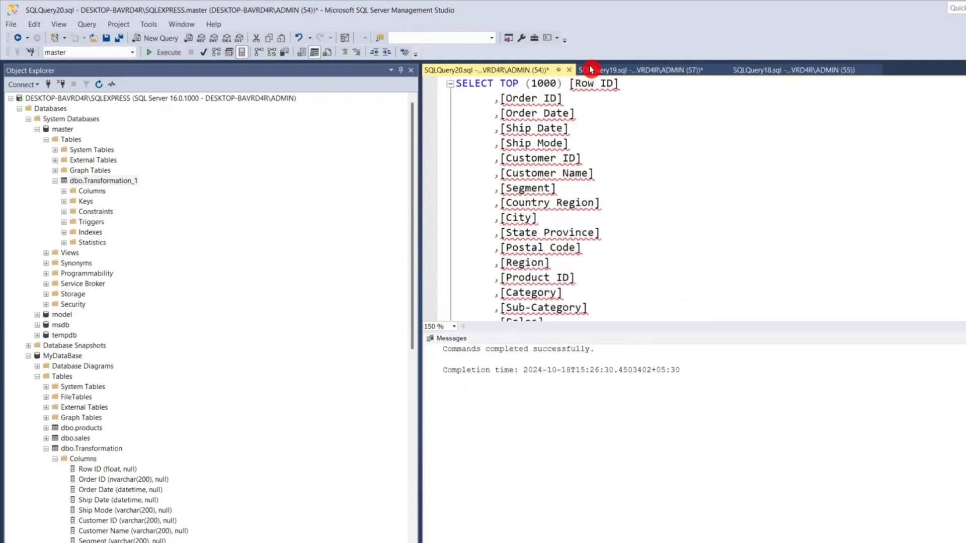
left_click_drag(501, 84, 607, 276)
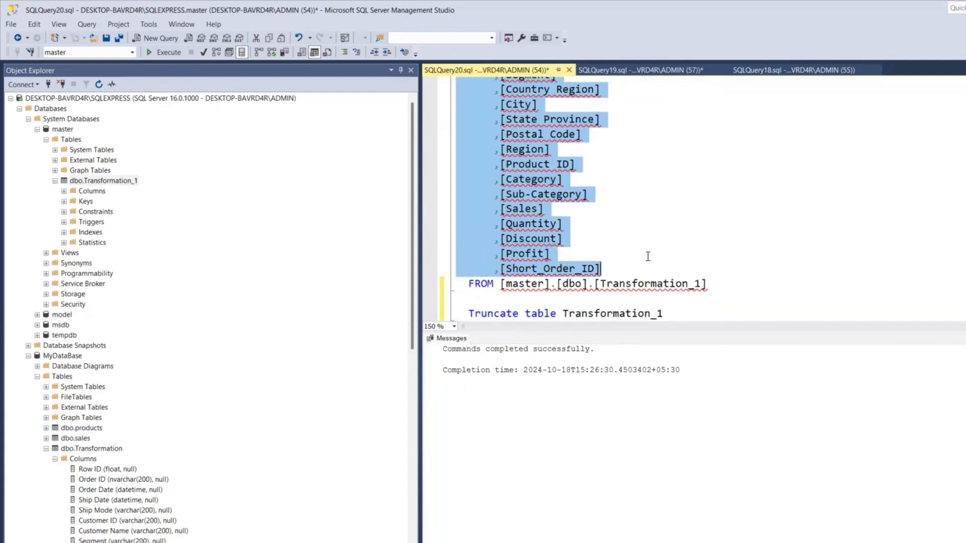
type("*")
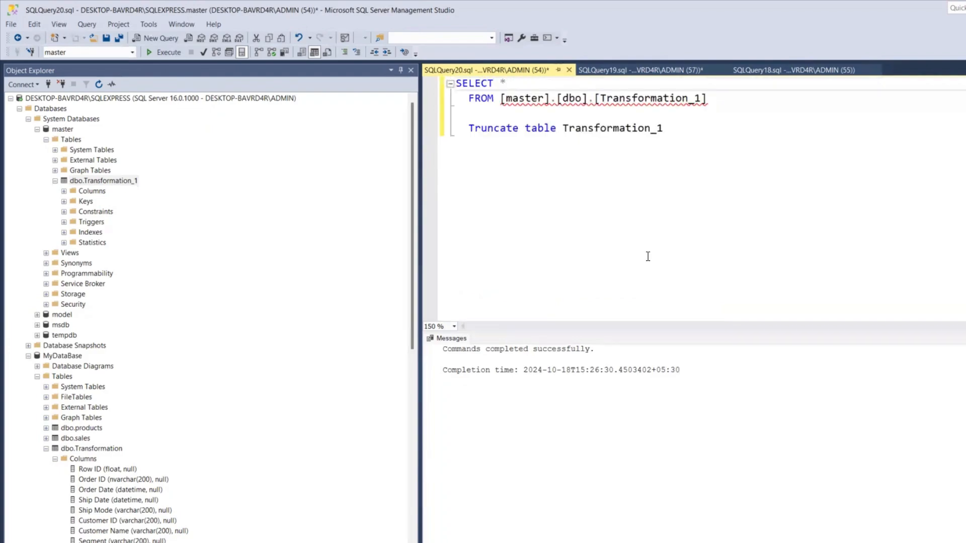
- Run only the SELECT query on [master].[dbo].[Transformation_1] and check its rows and columns
left_click(777, 212)
left_click_drag(725, 101, 456, 83)
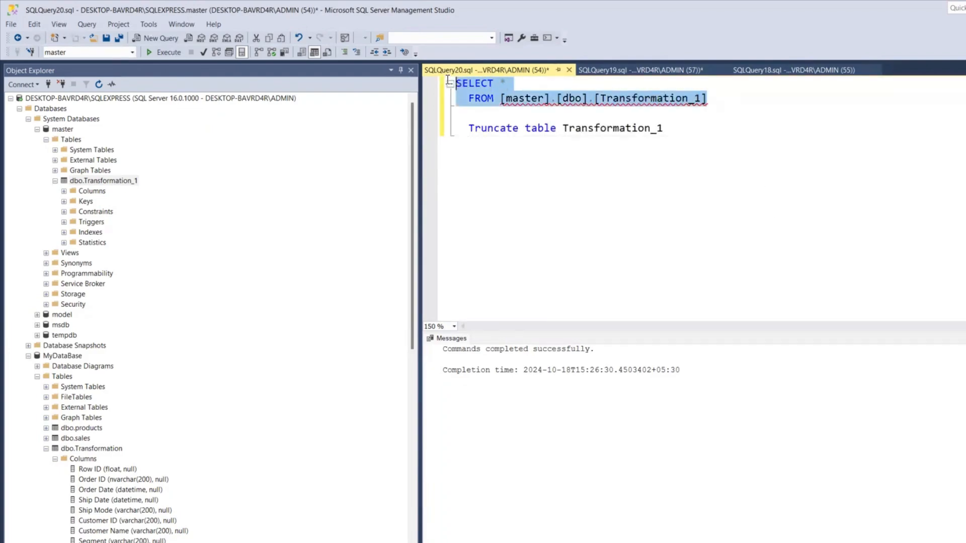
left_click(160, 54)
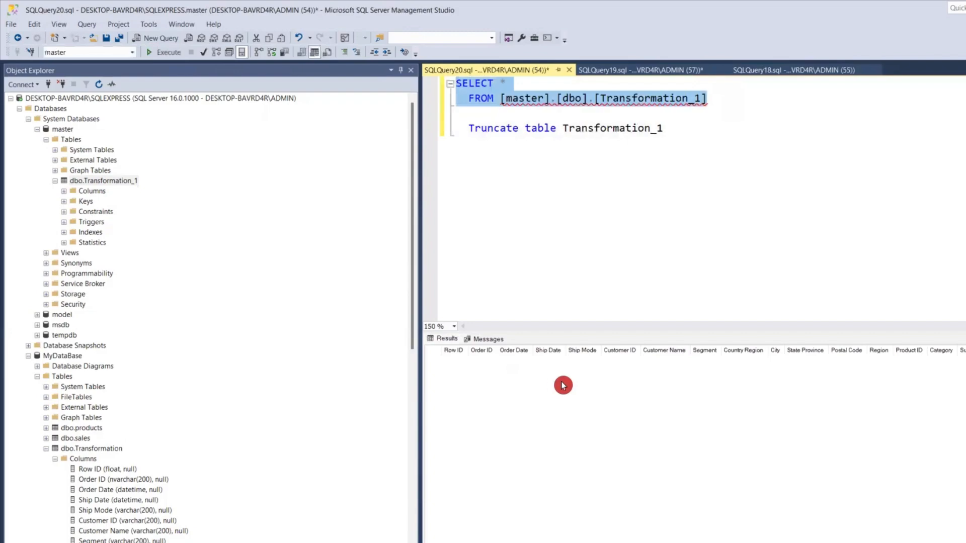
scroll(694, 443, "right", 1)
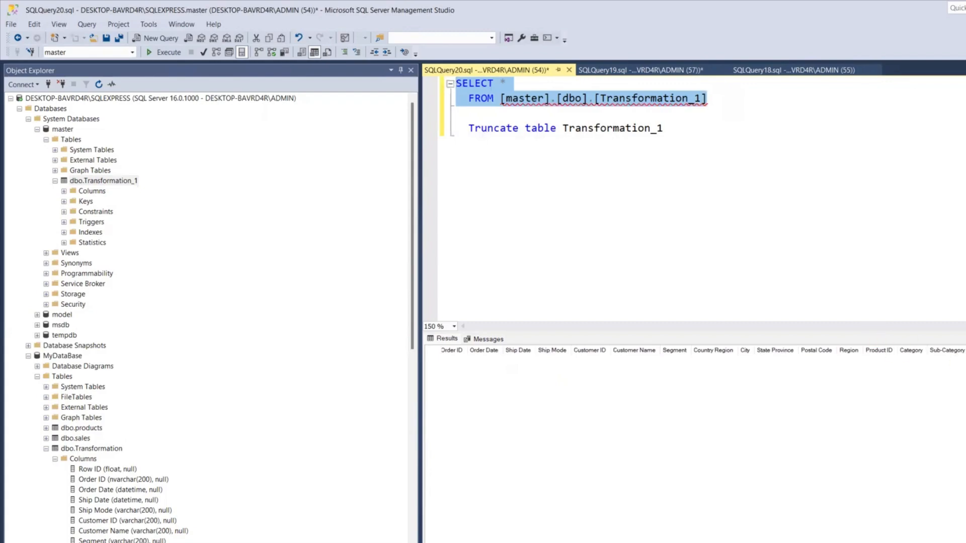
- Begin an "Alter Table Transformation_1" statement below the truncate statement, reusing the table name from it
left_click(691, 137)
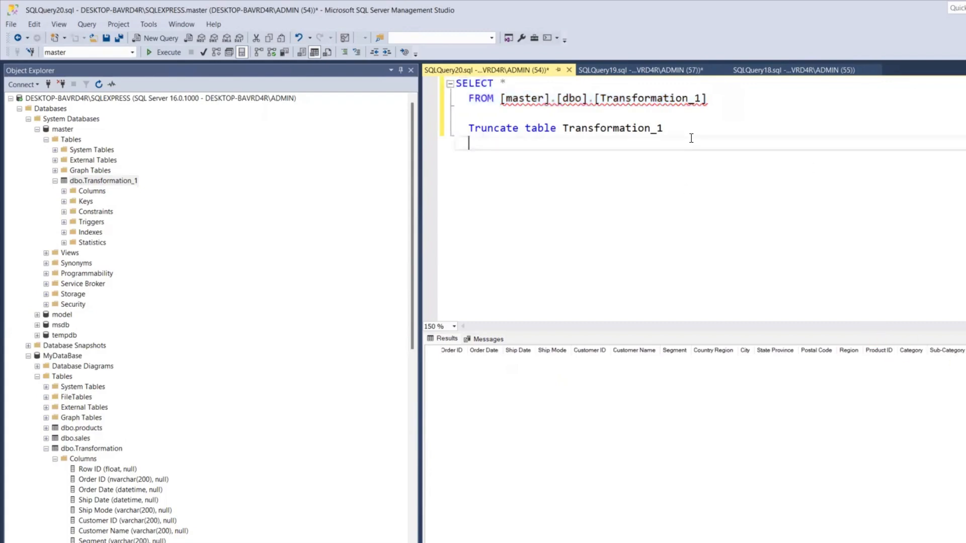
left_click(677, 131)
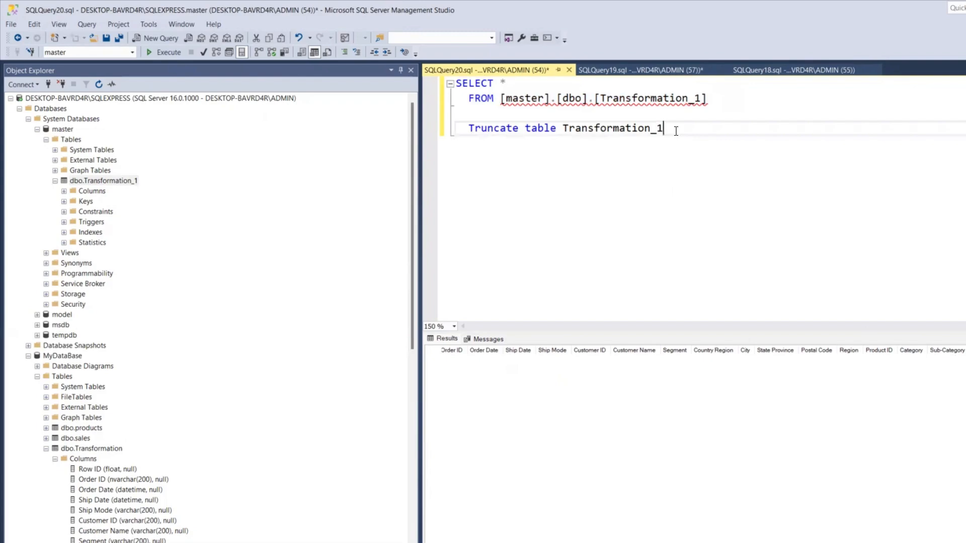
key("Return")
key("Return")
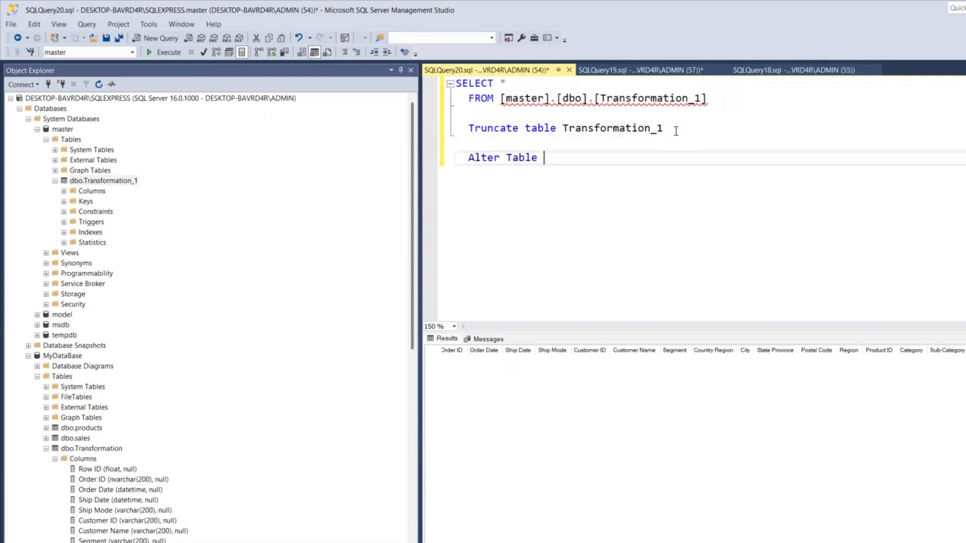
left_click_drag(665, 129, 563, 133)
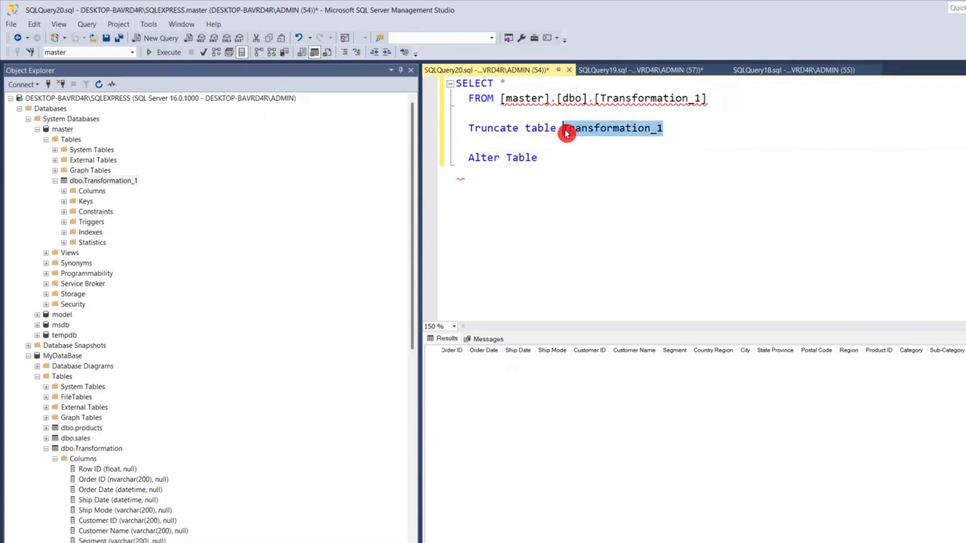
key("ctrl+c")
left_click(568, 159)
key("ctrl+v")
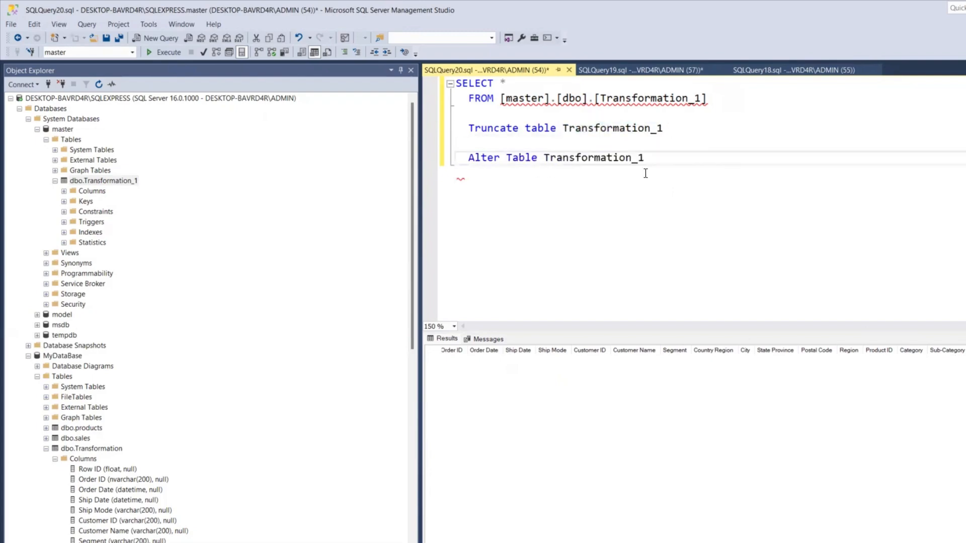
- Complete the Alter Table statement with "add [Total Sale] int null" and execute only that statement
key("Return")
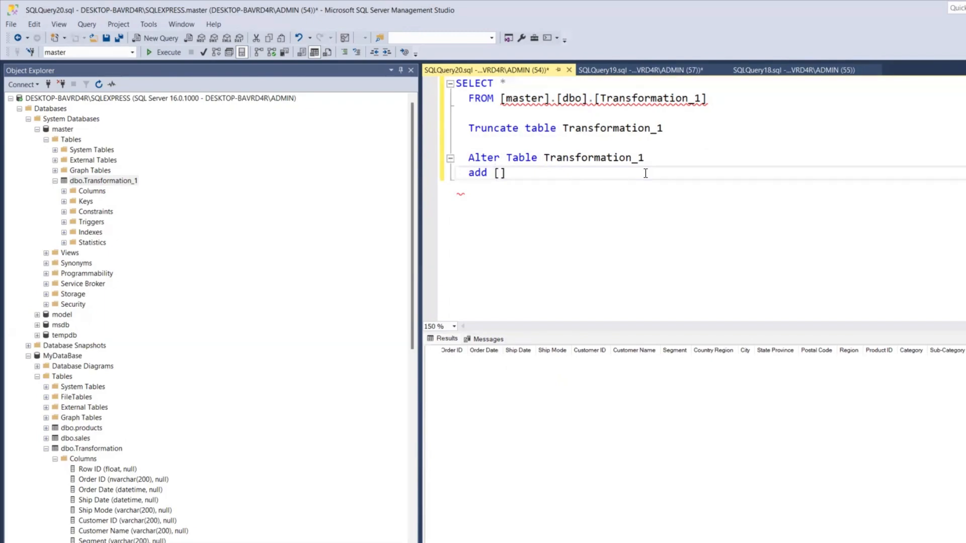
type("add [Total Sale")
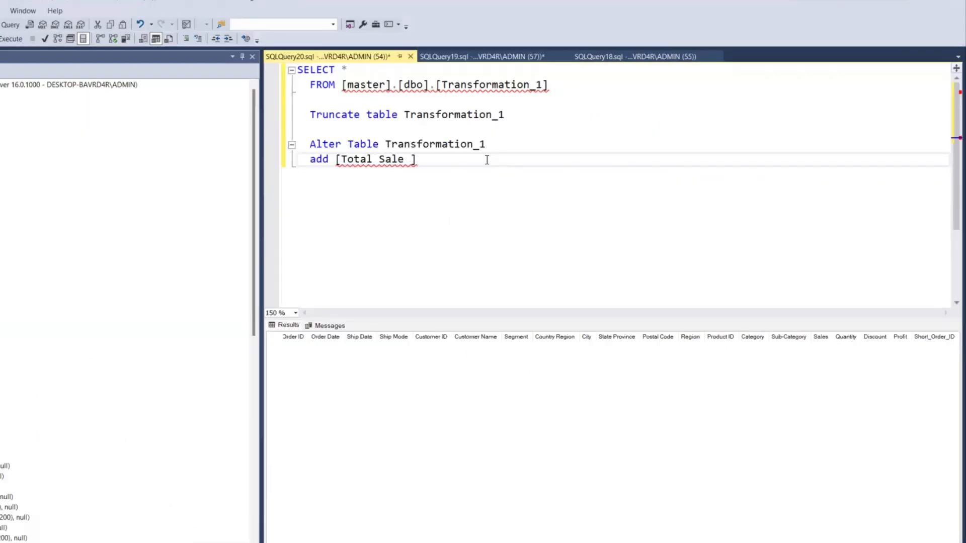
key("BackSpace")
type("int null")
key("Return")
key("BackSpace")
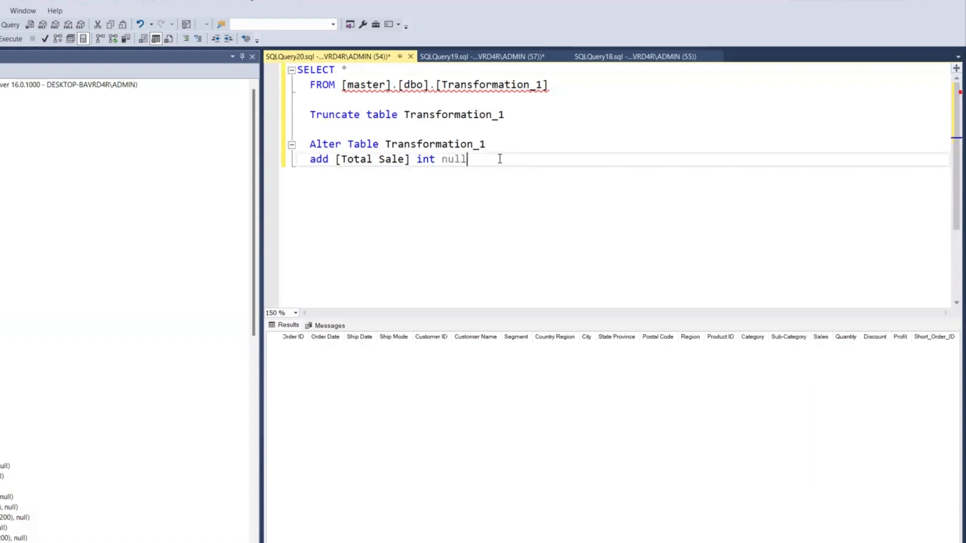
left_click_drag(500, 158, 268, 150)
left_click(11, 38)
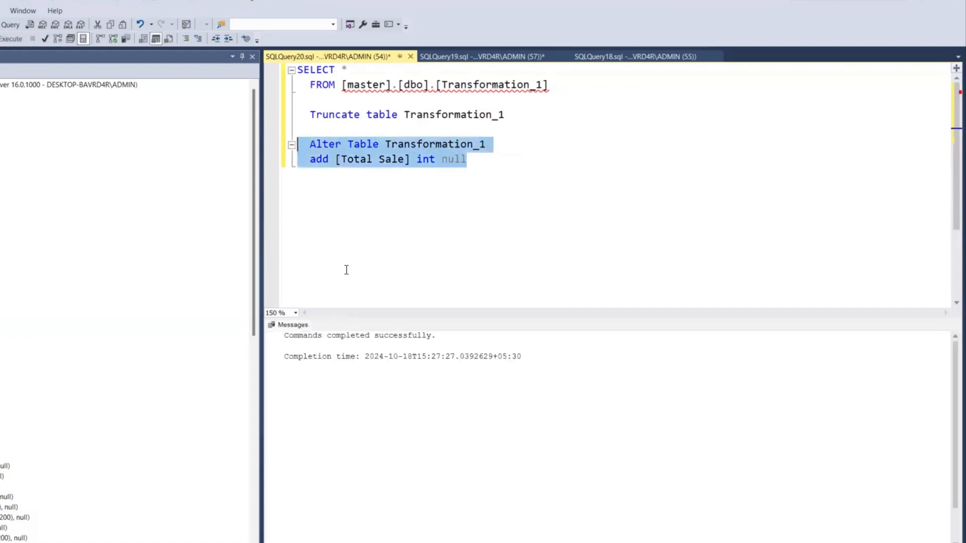
- Rerun the SELECT query on Transformation_1 and check the end of the column list for Total Sale
left_click(460, 208)
left_click_drag(585, 93, 296, 70)
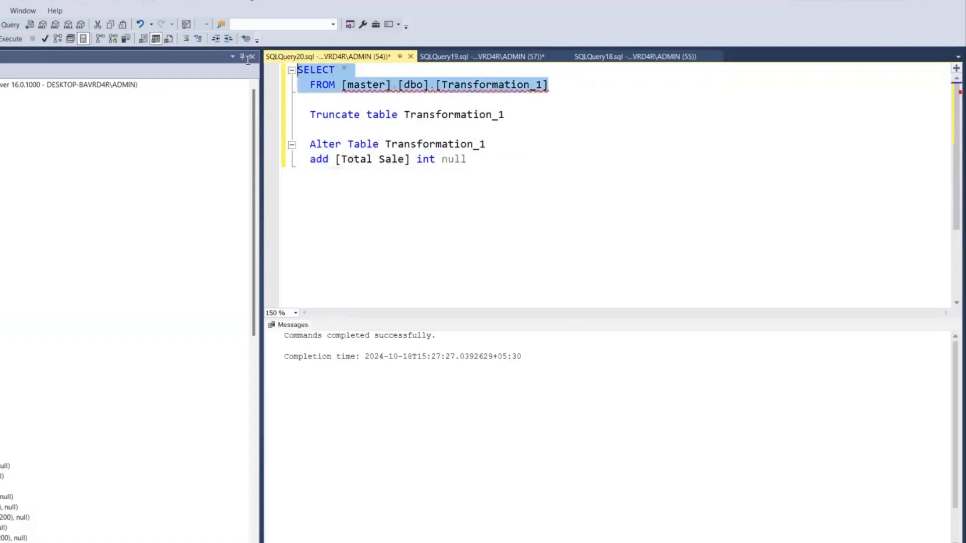
left_click(11, 39)
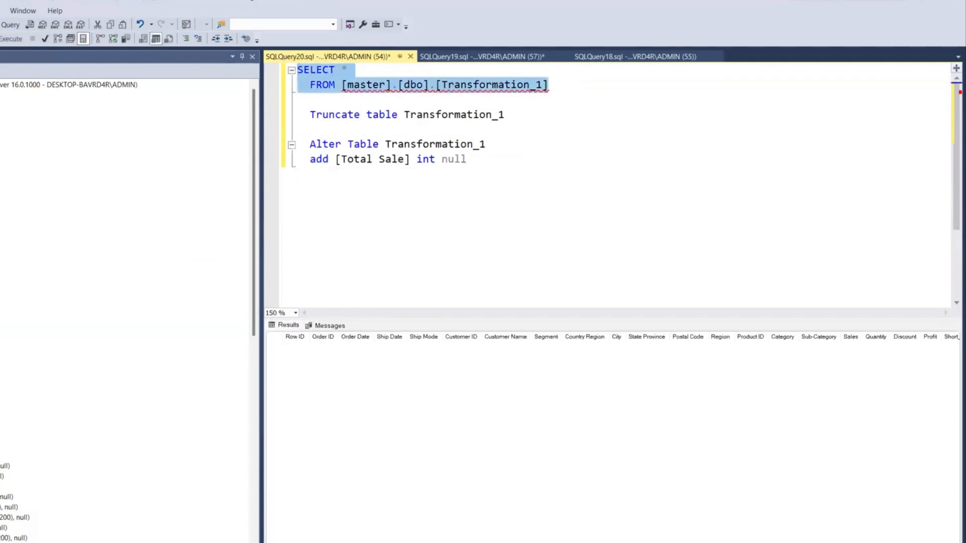
scroll(613, 438, "right", 2)
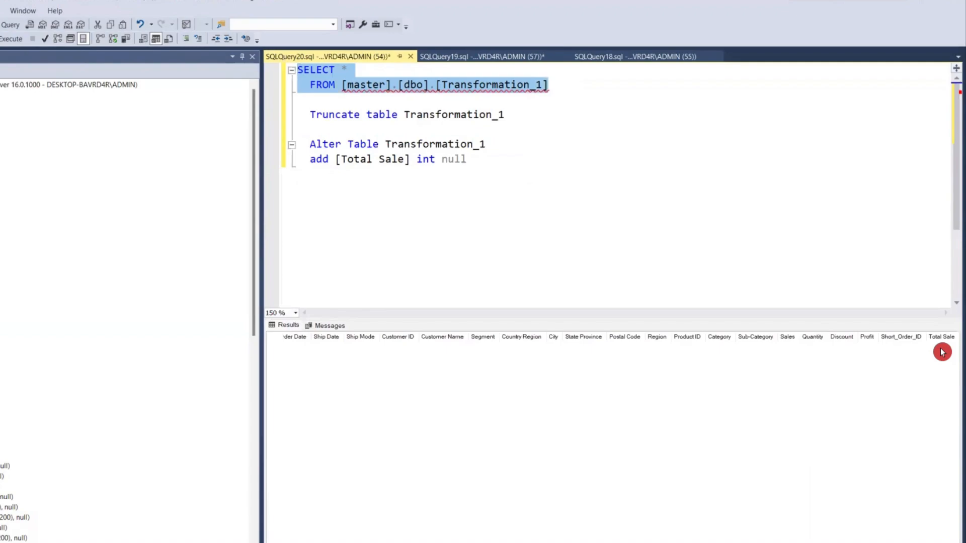
left_click(566, 86)
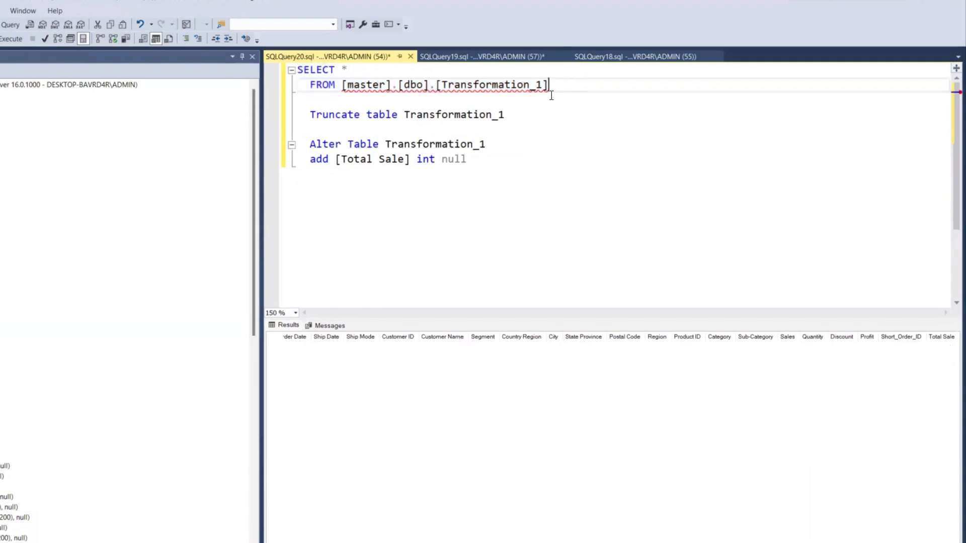
- Duplicate the two-line Alter Table statement below the original and align the copy's indentation
left_click_drag(468, 160, 288, 146)
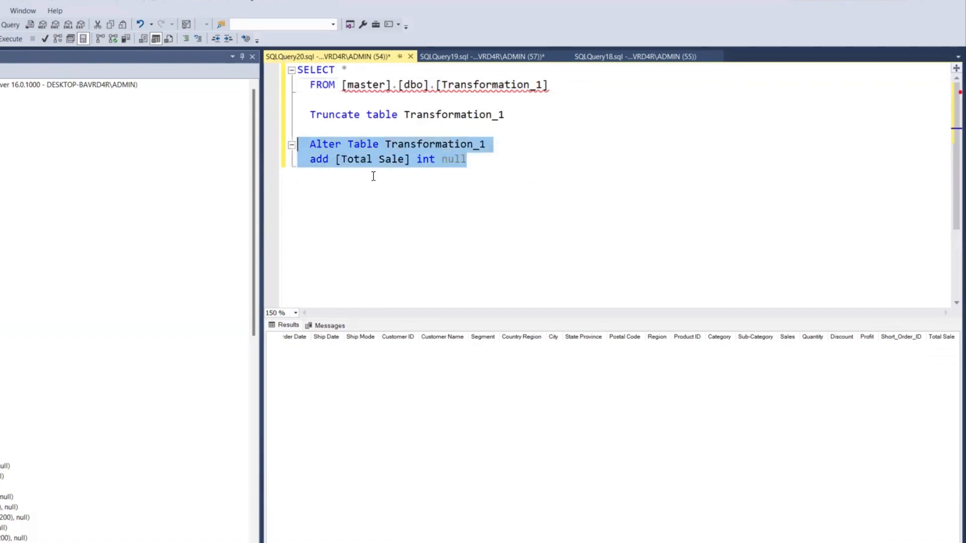
key("ctrl+c")
left_click(474, 160)
key("Return")
key("Return")
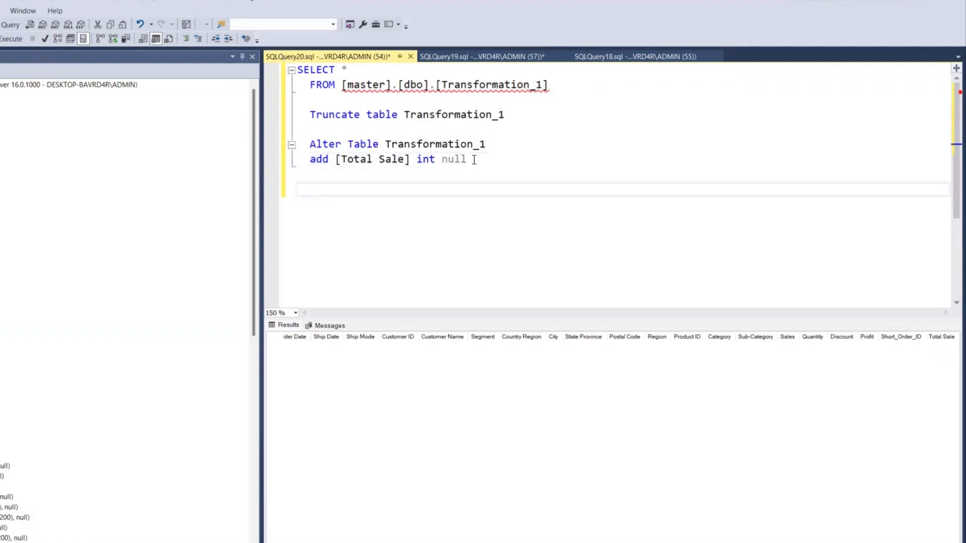
key("ctrl+v")
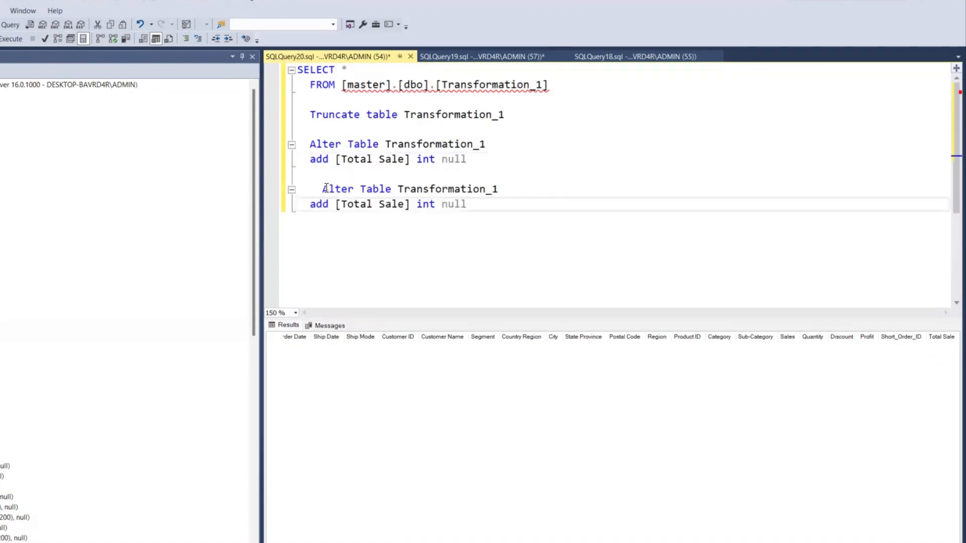
left_click(325, 189)
type("\\")
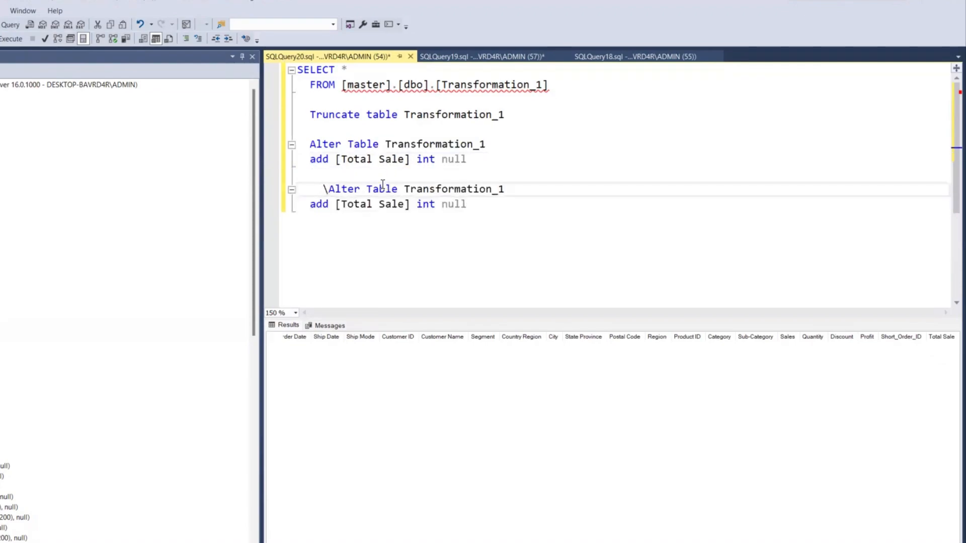
key("BackSpace")
key("BackSpace")
key("BackSpace")
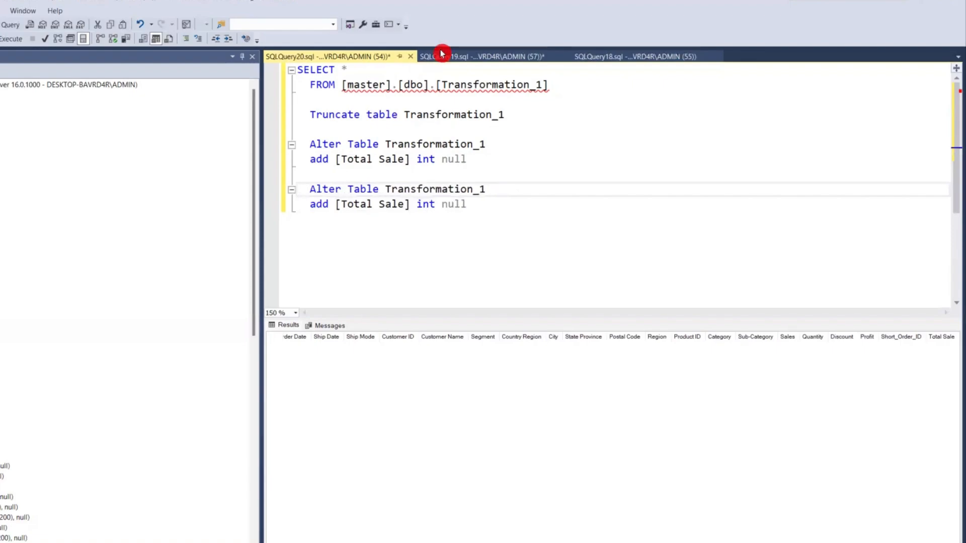
- Check the last columns in the results of MyDataBase's Transformation query, then return to the Transformation_1 query
left_click(498, 57)
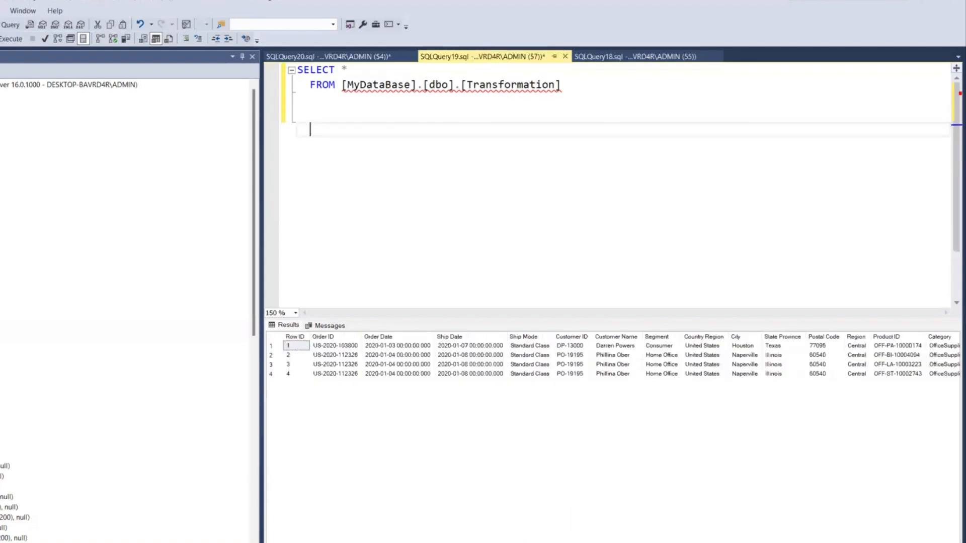
scroll(611, 359, "right", 5)
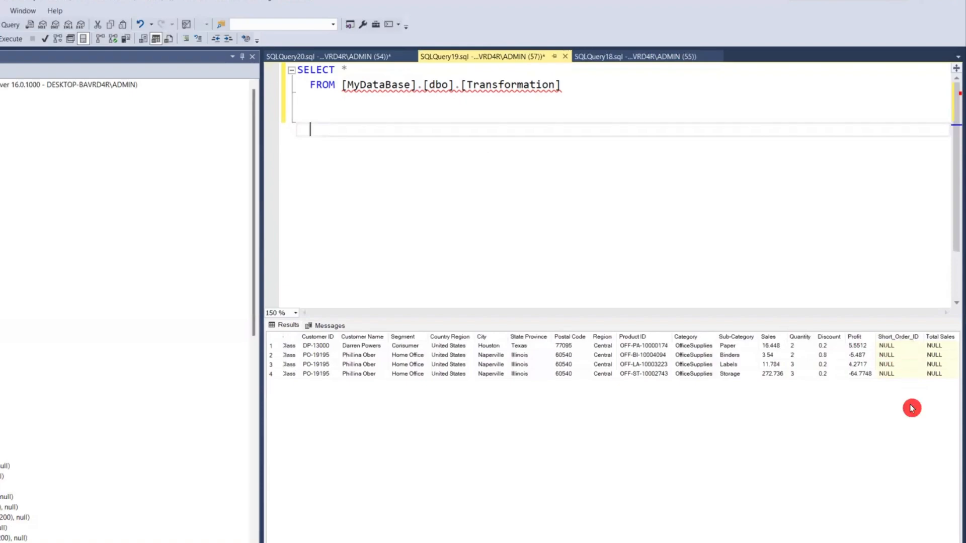
left_click(323, 58)
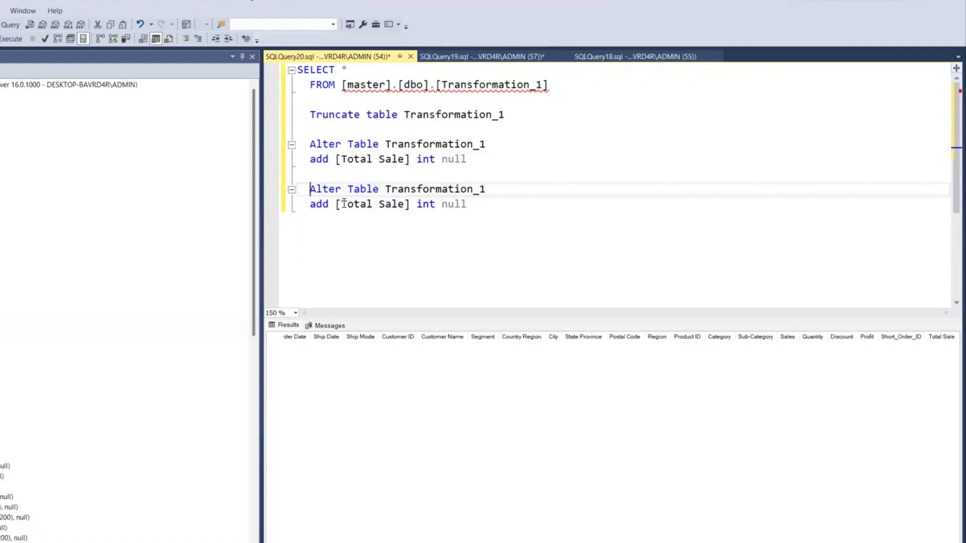
- Rename the column in the copied Alter Table statement to [Short_Order_ID] and start replacing its int data type
left_click_drag(344, 204, 404, 210)
type("Short")
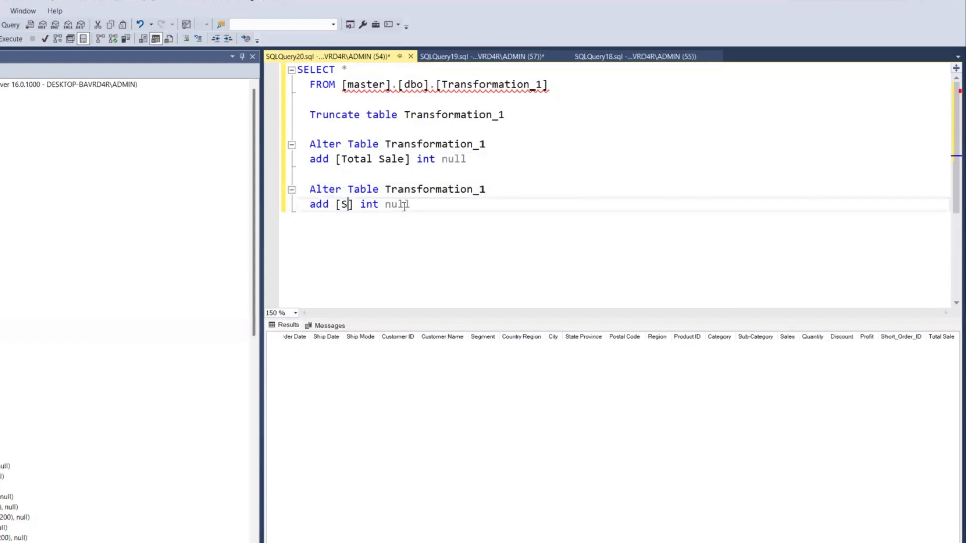
type("_Order")
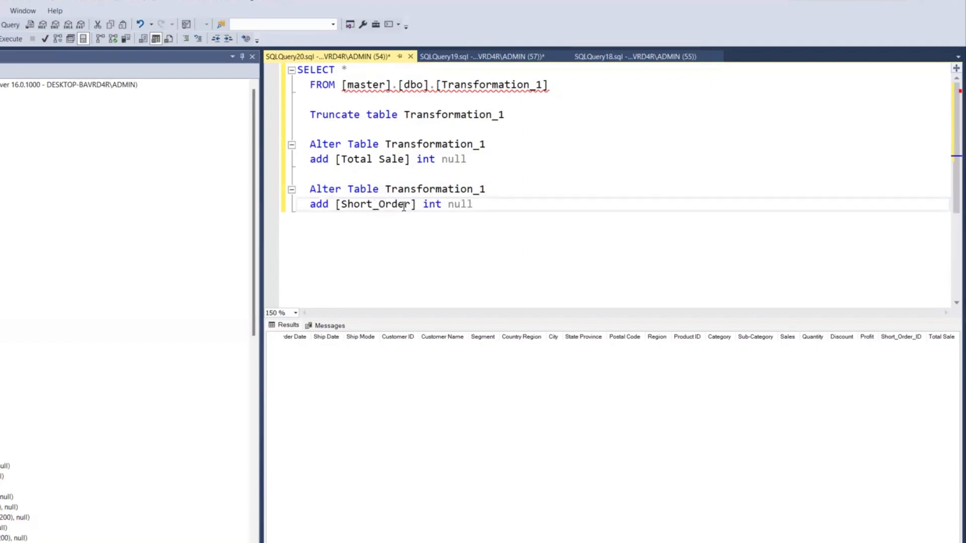
type("_ID")
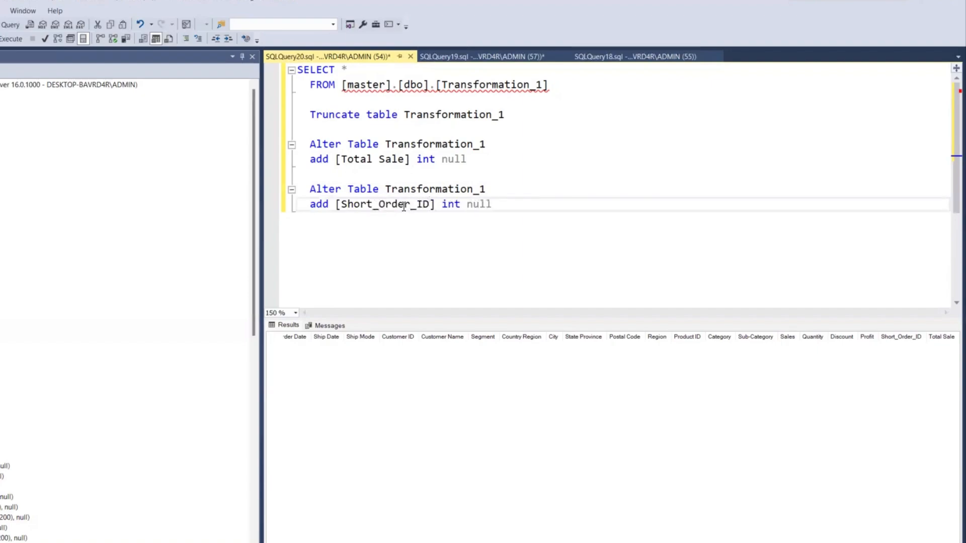
double_click(454, 206)
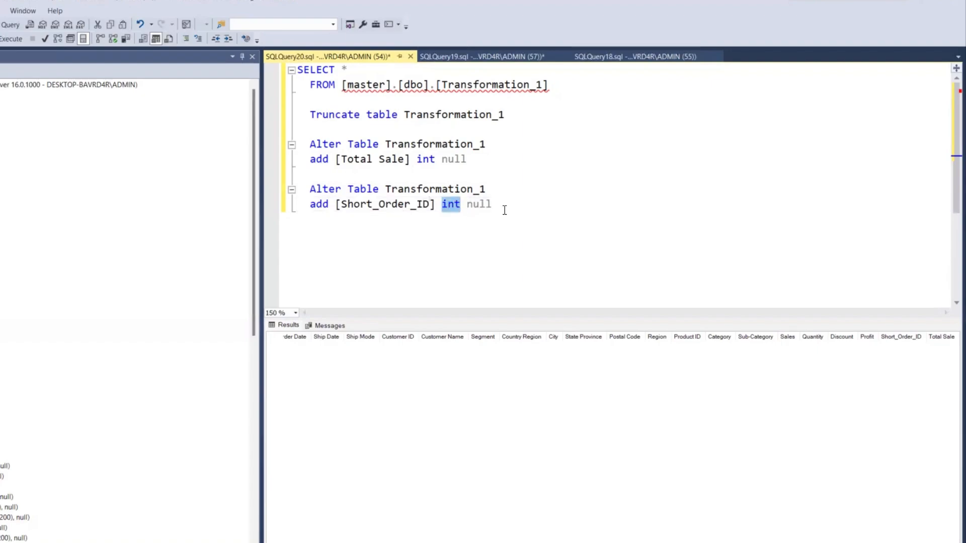
type("n")
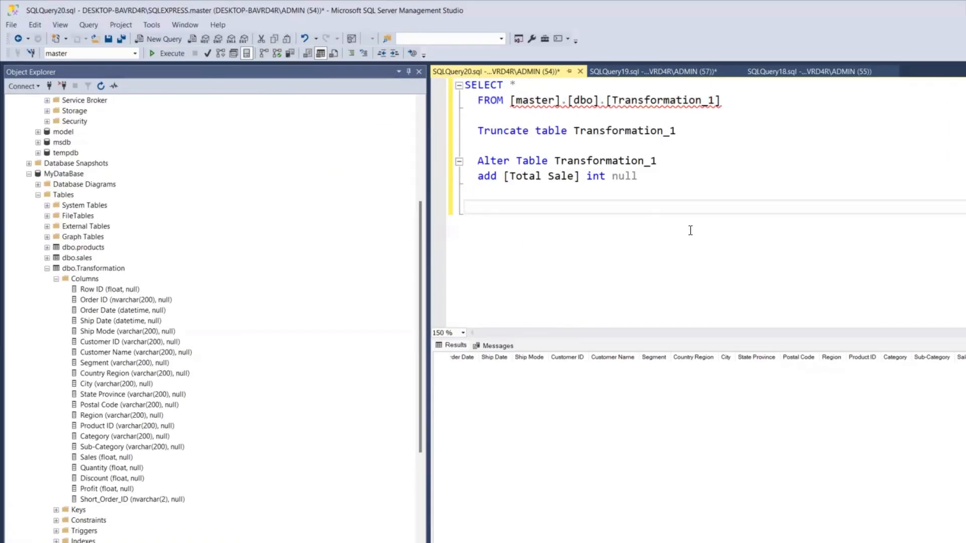
- Compare the column lists of the Transformation_1 query and MyDataBase's Transformation query
left_click(691, 231)
scroll(699, 442, "left", 2)
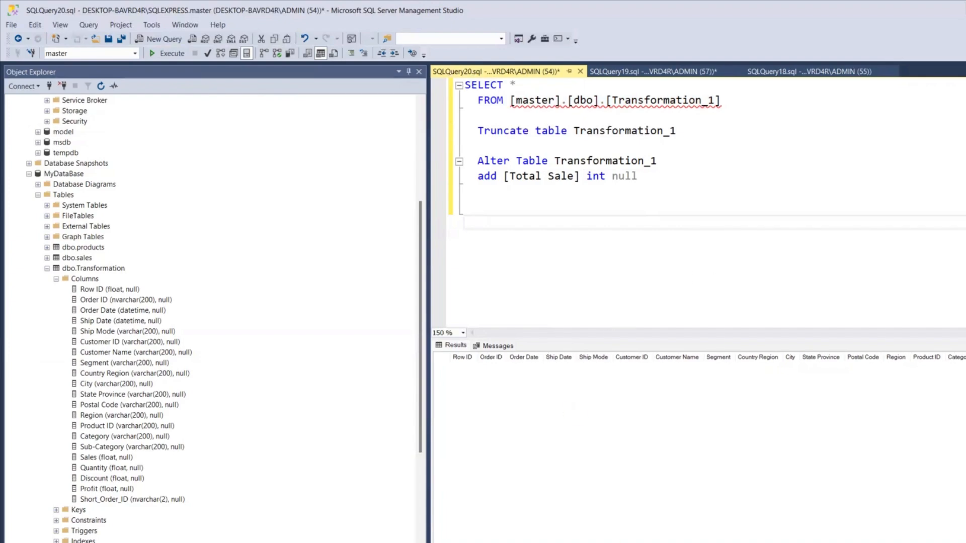
left_click(633, 73)
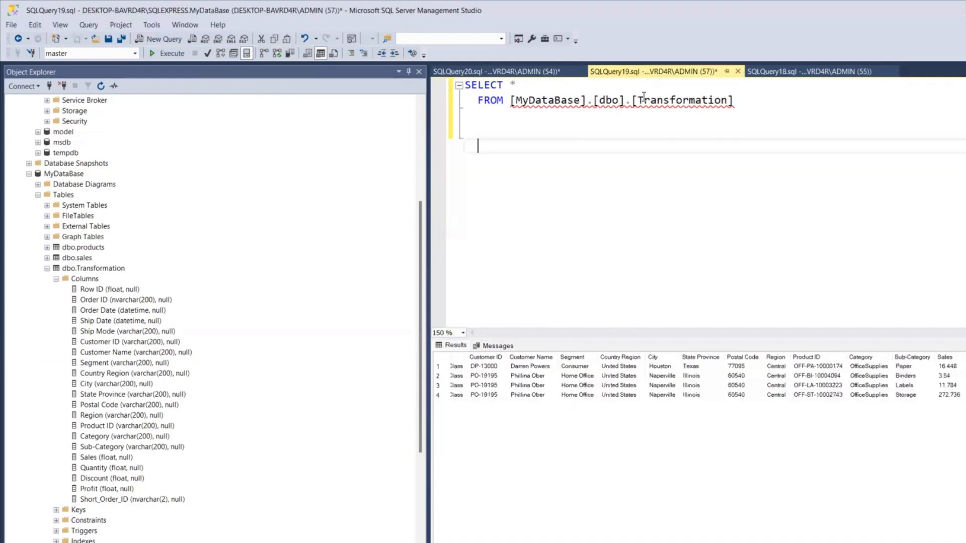
left_click(499, 70)
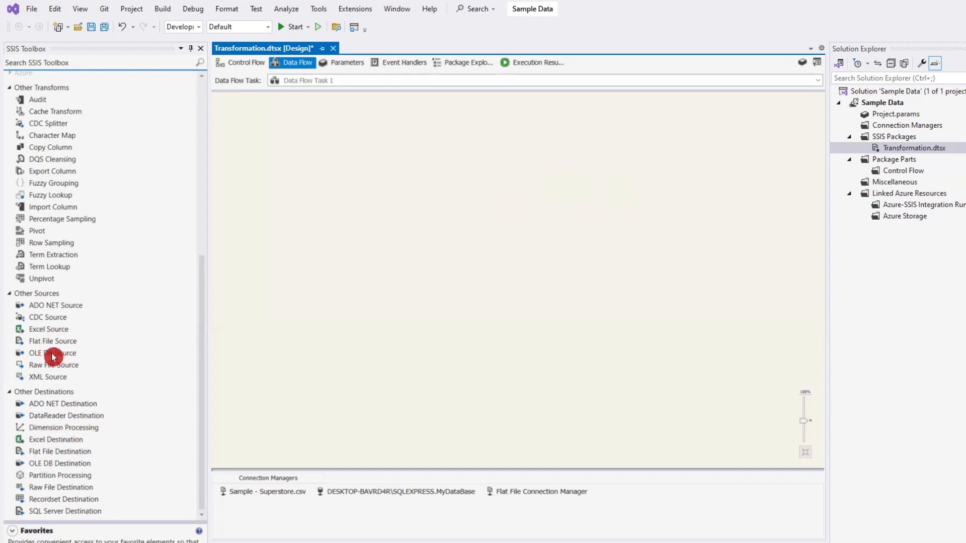
- Add an OLE DB Source to Data Flow Task 1 that reads [dbo].[Transformation] from MyDataBase in Table or view mode
left_click_drag(53, 354, 450, 199)
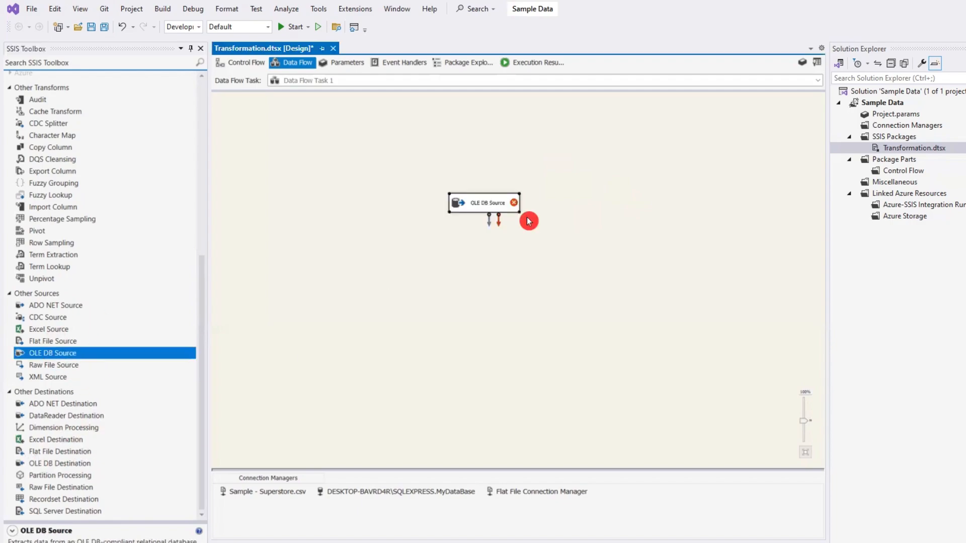
double_click(488, 207)
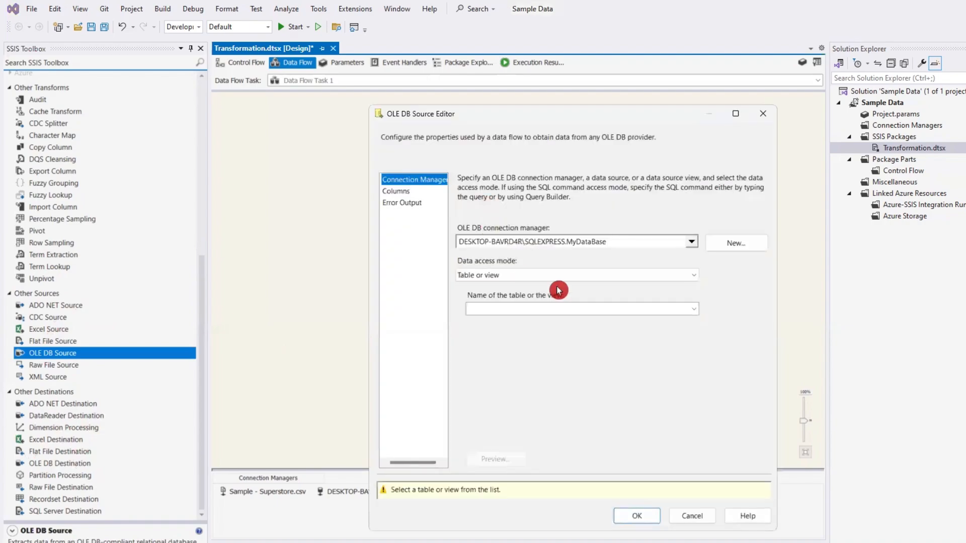
left_click(691, 242)
left_click(639, 361)
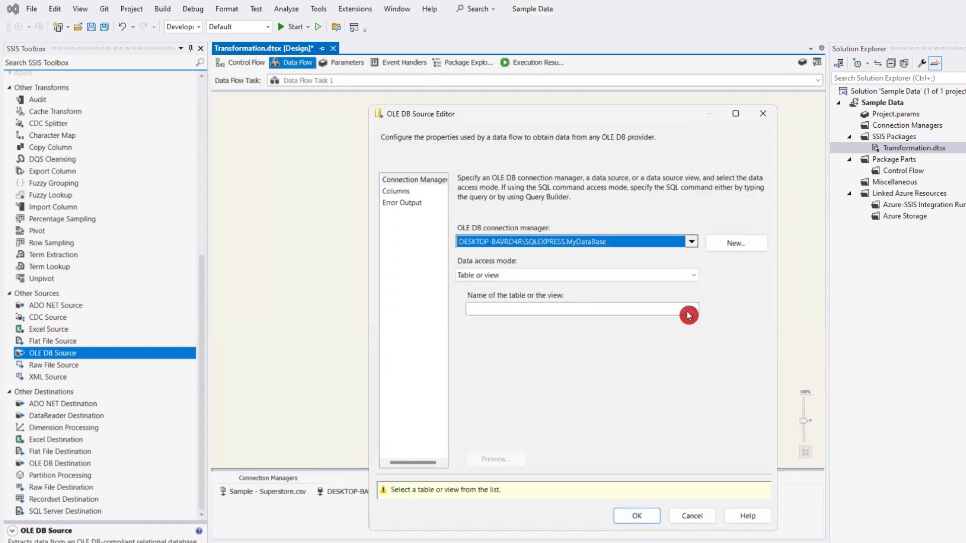
left_click(567, 275)
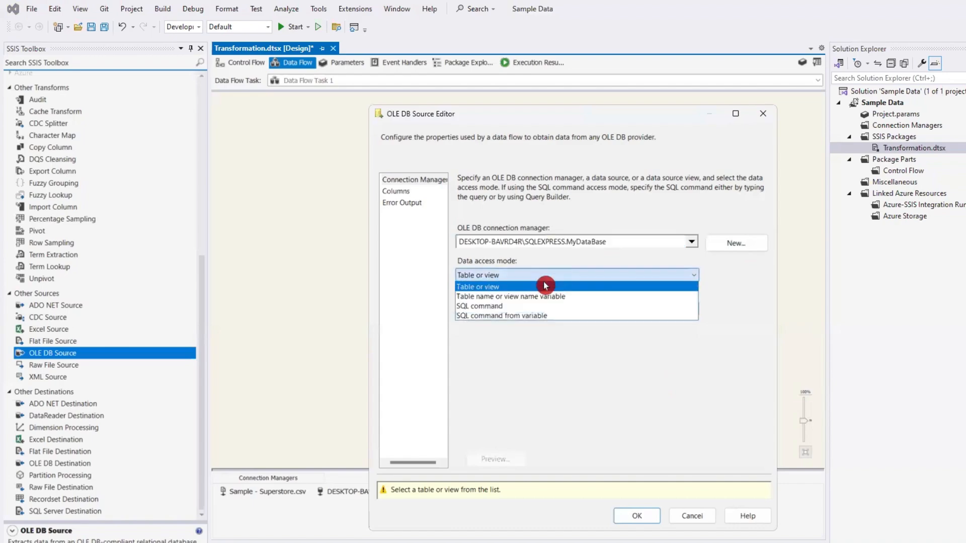
left_click(528, 287)
left_click(513, 308)
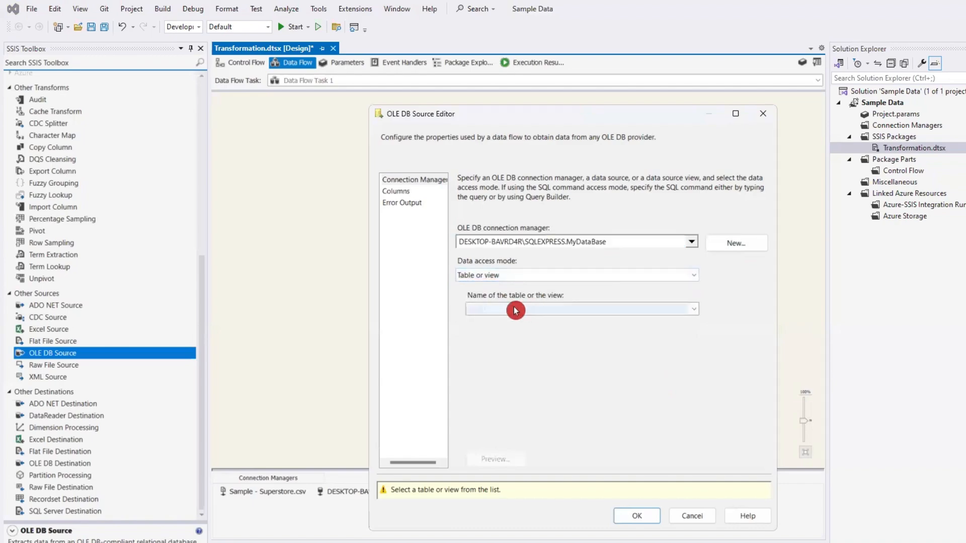
left_click(533, 353)
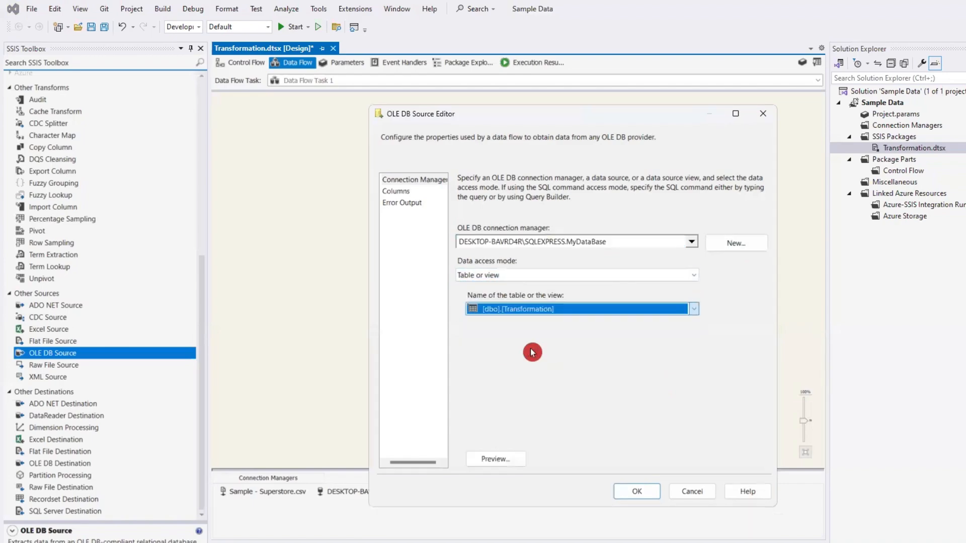
left_click(637, 492)
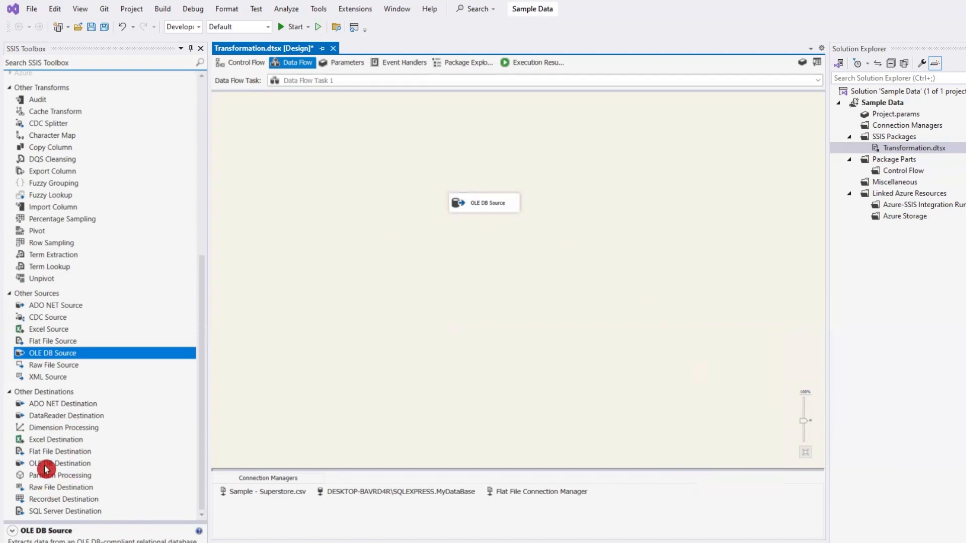
- Add an OLE DB Destination below the OLE DB Source and connect the source's data output to it
left_click_drag(50, 464, 479, 284)
left_click(491, 287)
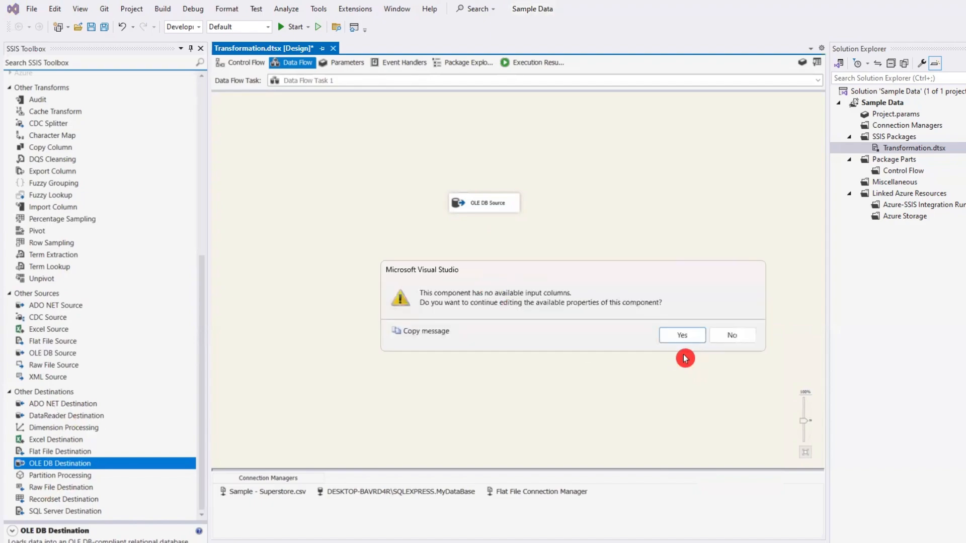
left_click(729, 338)
left_click(495, 209)
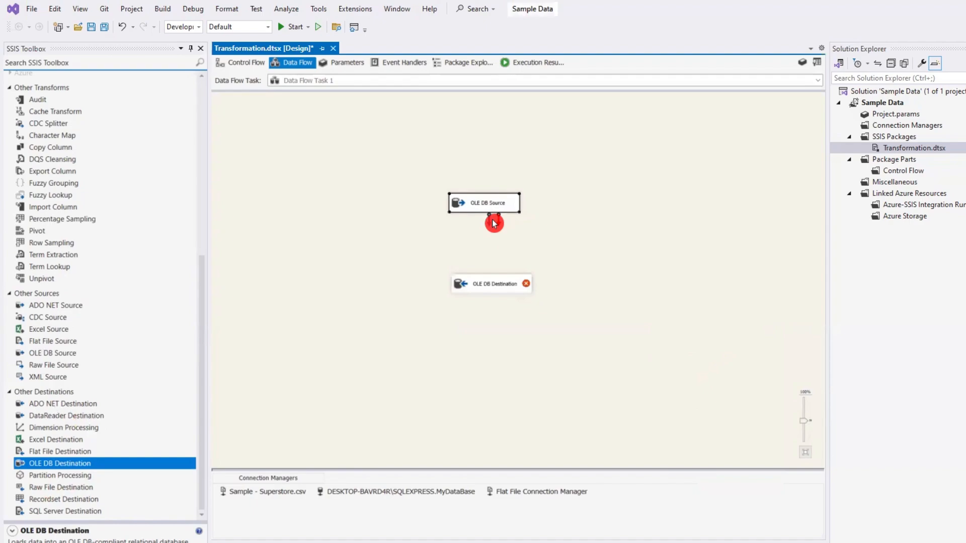
left_click_drag(491, 226, 496, 283)
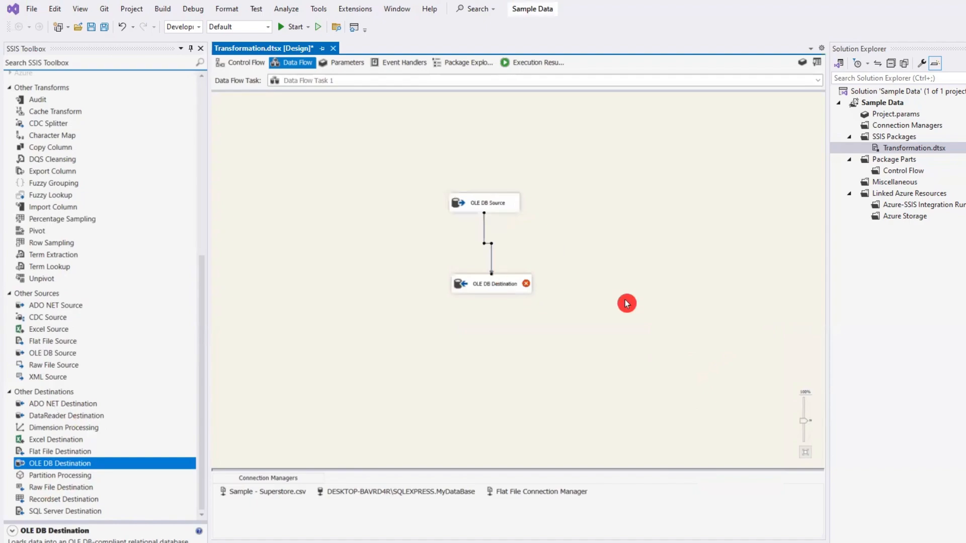
- Give the OLE DB Destination a new connection manager based on the existing SQLEXPRESS.master1 data connection
left_click(497, 286)
double_click(498, 285)
left_click(690, 244)
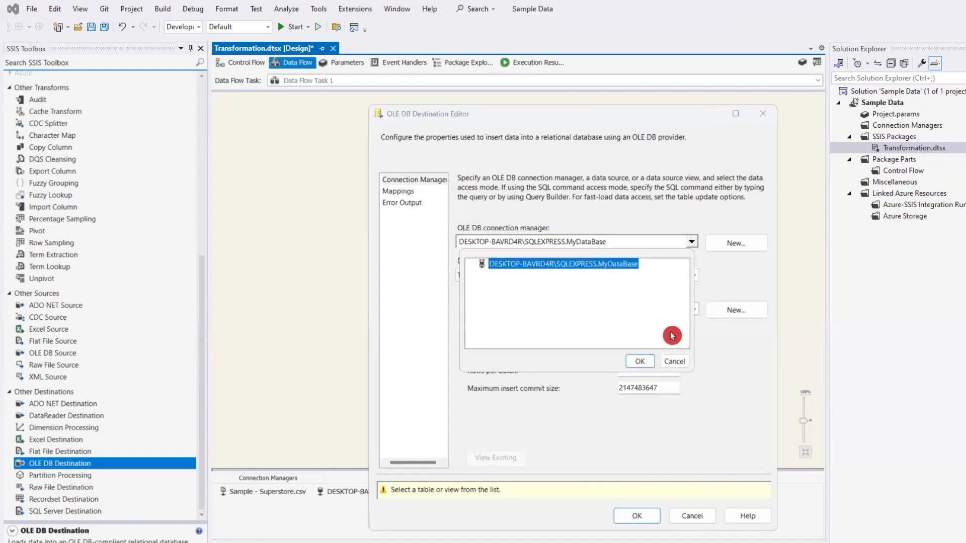
left_click(637, 362)
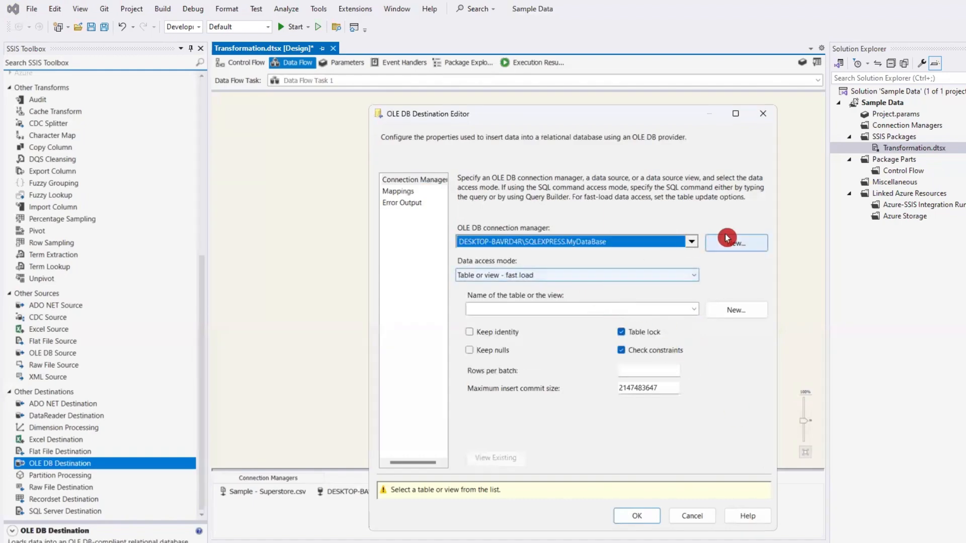
left_click(729, 244)
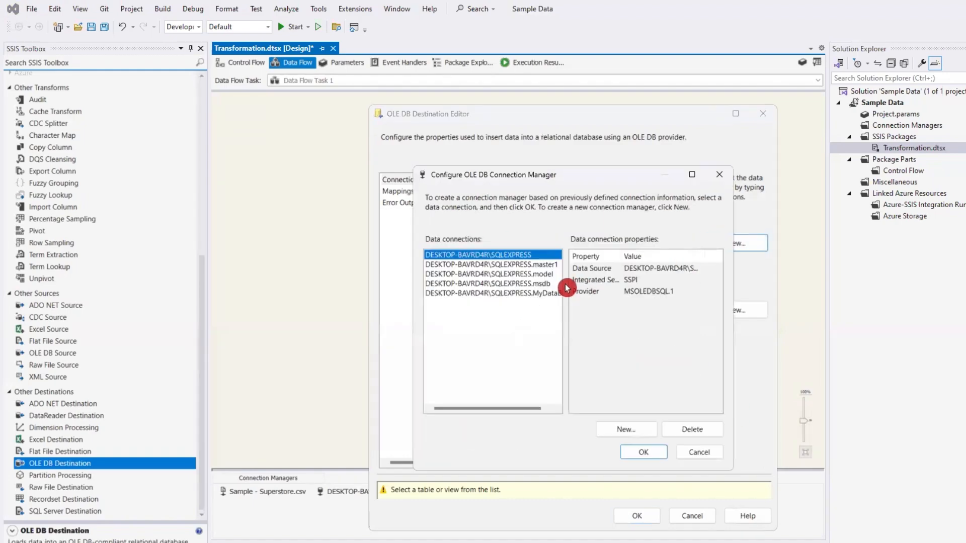
left_click(540, 266)
left_click(643, 452)
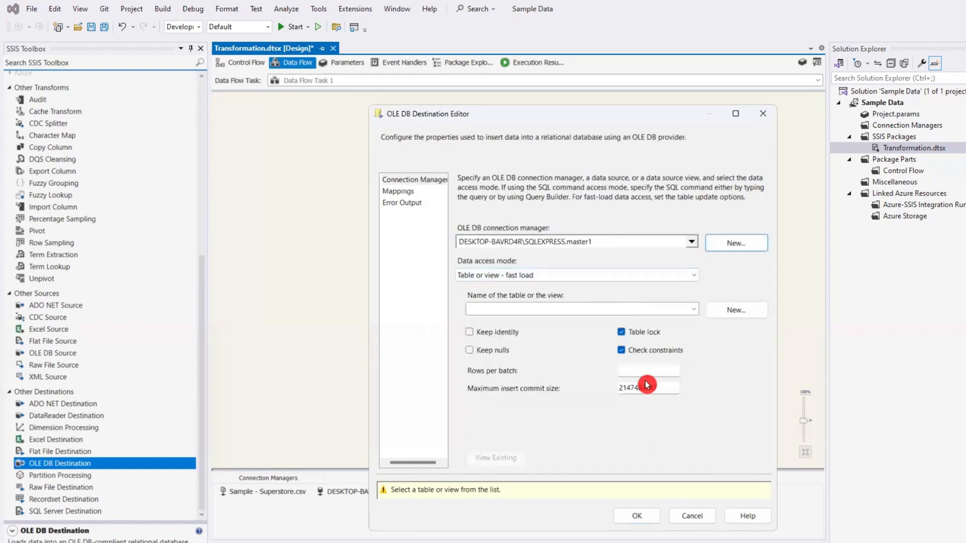
- Set the destination to Table or view mode with table [dbo].[Transformation_1] and accept the automatic column mappings
left_click(539, 276)
left_click(517, 289)
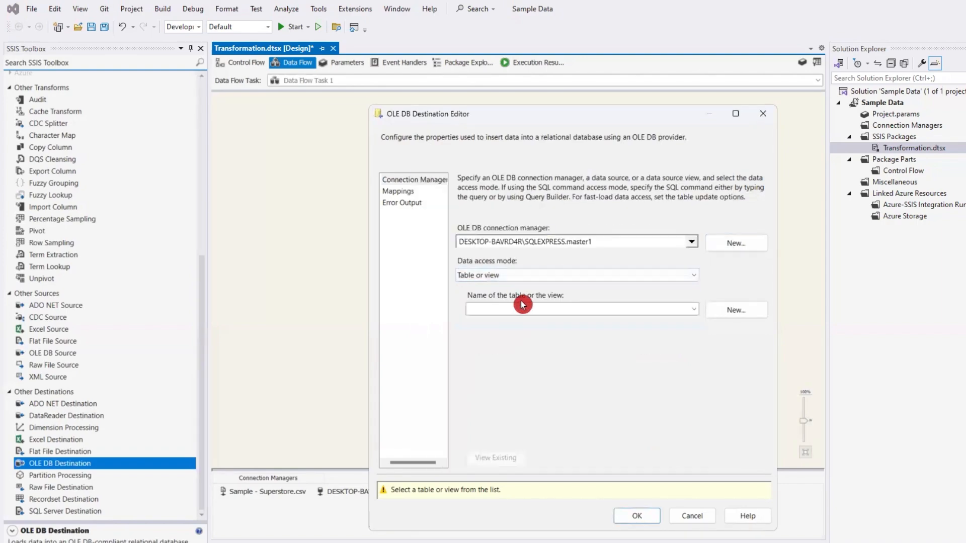
left_click(515, 308)
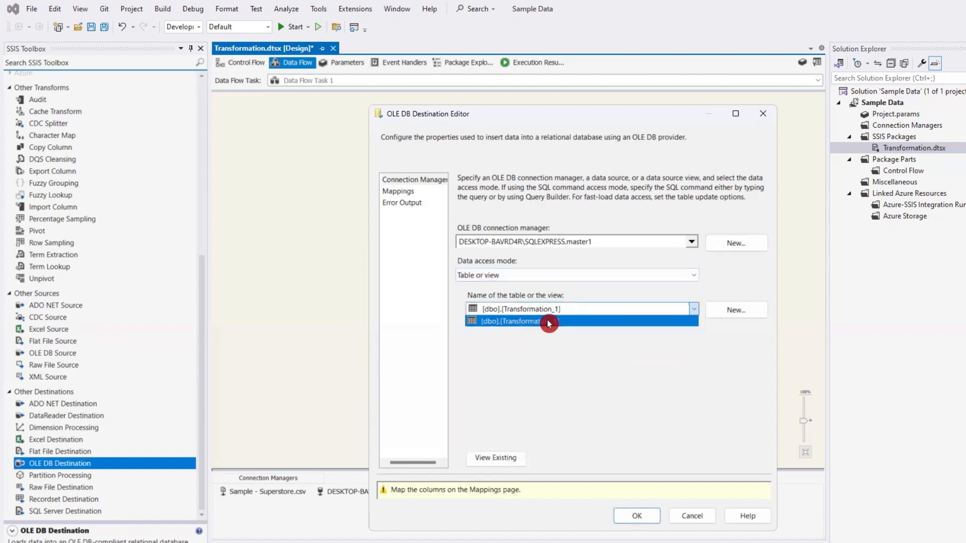
left_click(549, 322)
left_click(398, 192)
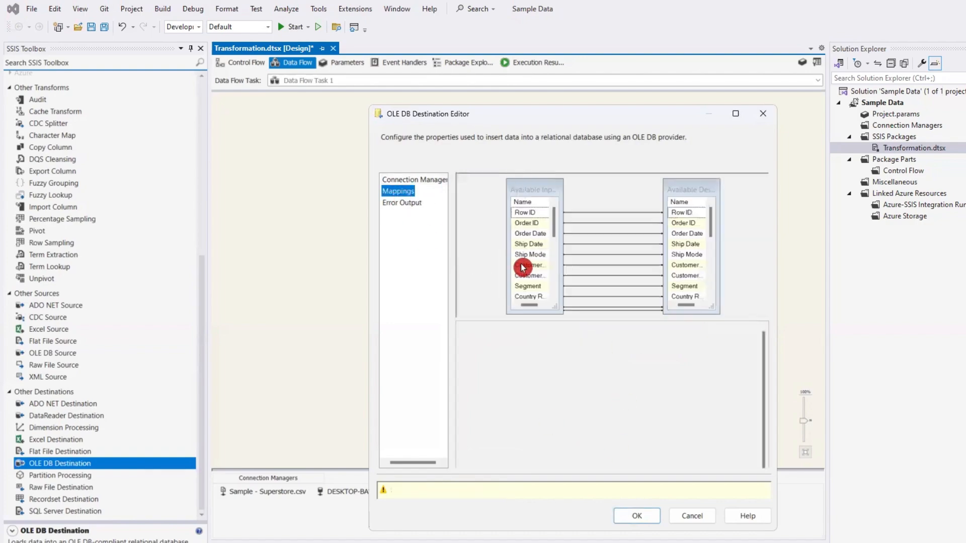
left_click(648, 494)
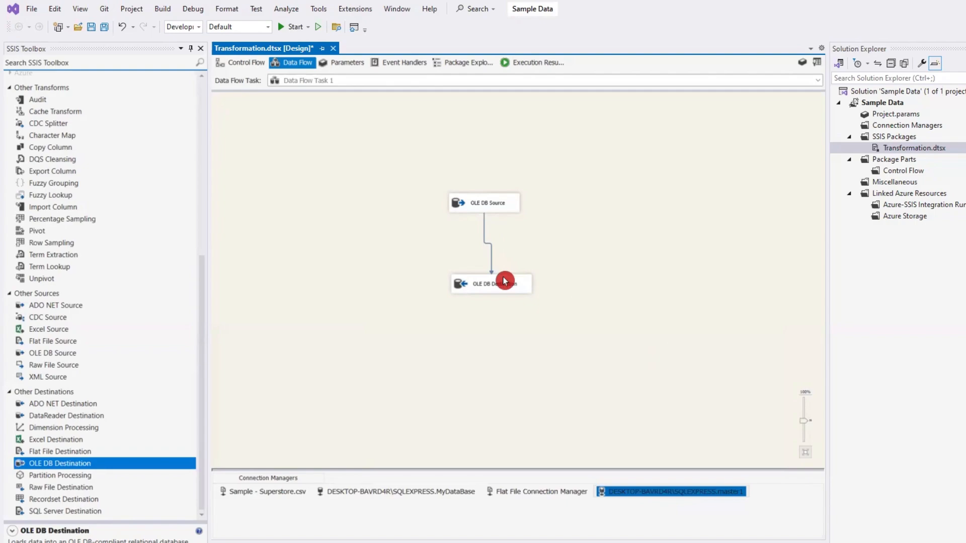
- Move the OLE DB Source higher and place a Derived Column transformation between it and the OLE DB Destination
left_click_drag(494, 201, 496, 176)
scroll(144, 274, "up", 4)
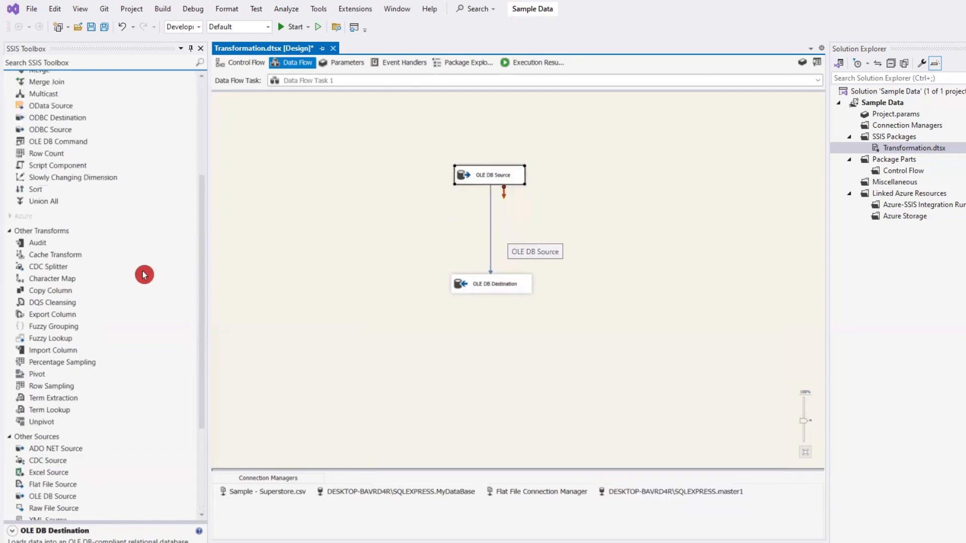
scroll(144, 275, "up", 5)
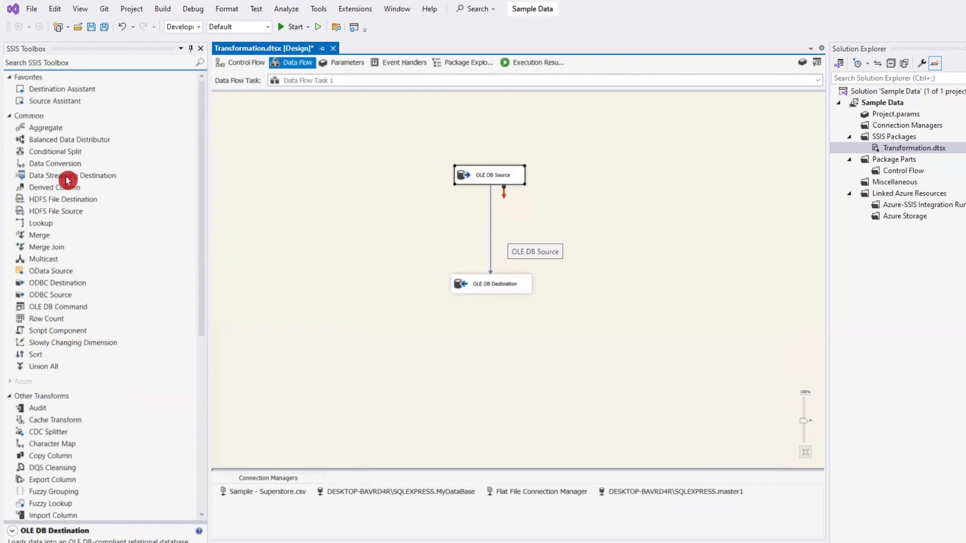
left_click(64, 188)
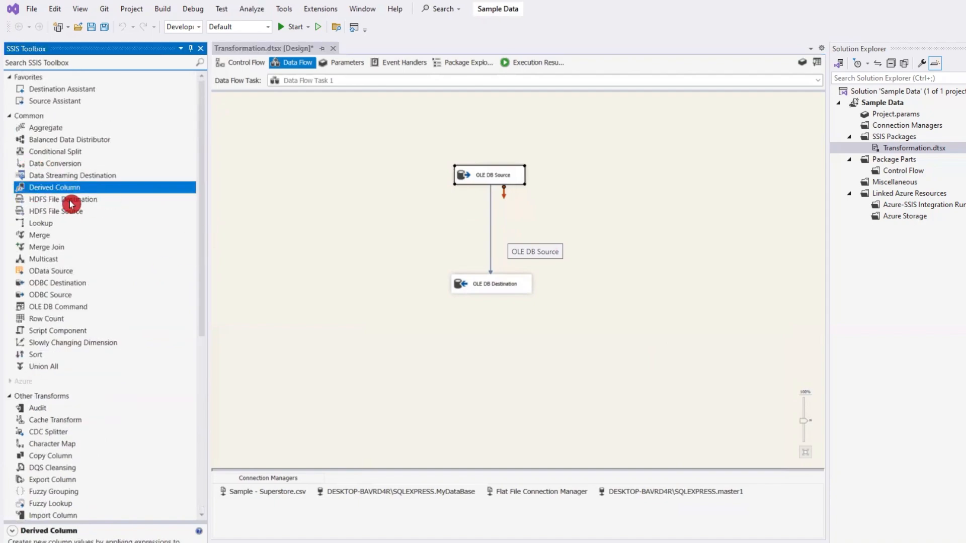
left_click_drag(51, 188, 481, 235)
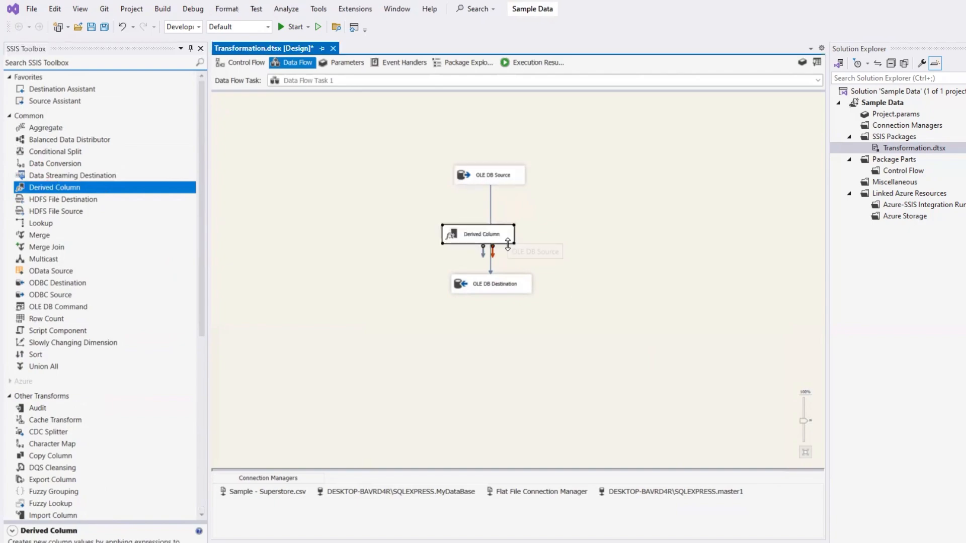
- Remove the direct path between source and destination and connect the OLE DB Source to the Derived Column
left_click(491, 202)
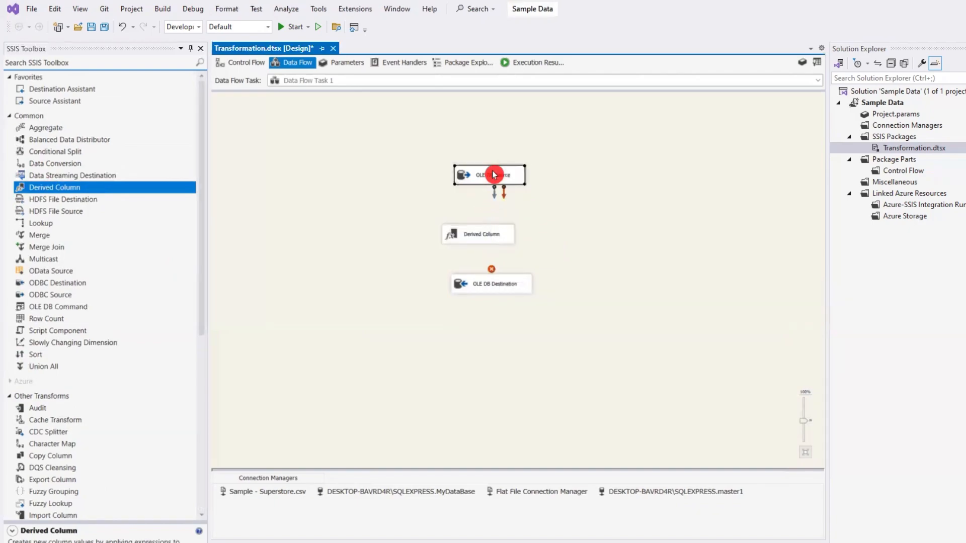
left_click_drag(498, 176, 480, 235)
left_click(475, 234)
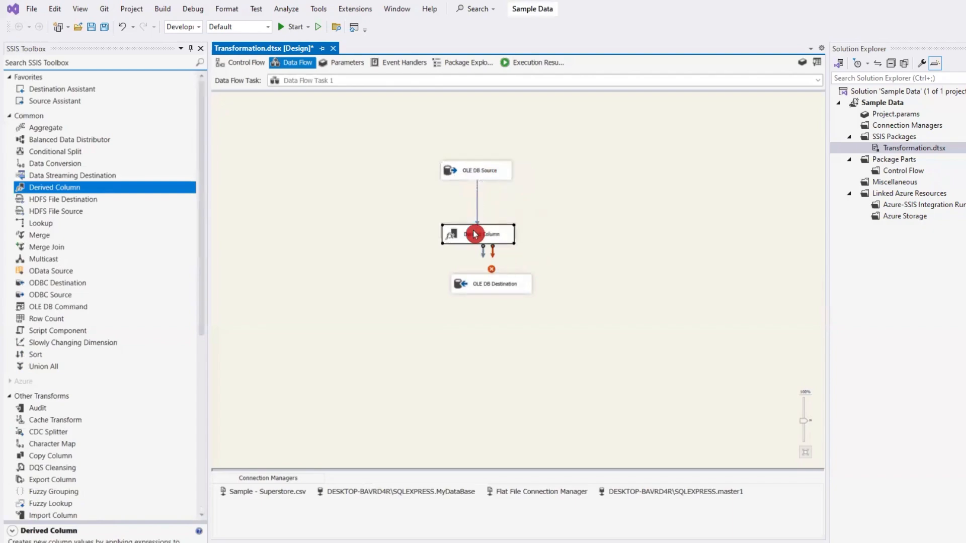
- Open the Derived Column transformation for editing and build the expression [Sales]* [Quantity] in a new row
double_click(475, 234)
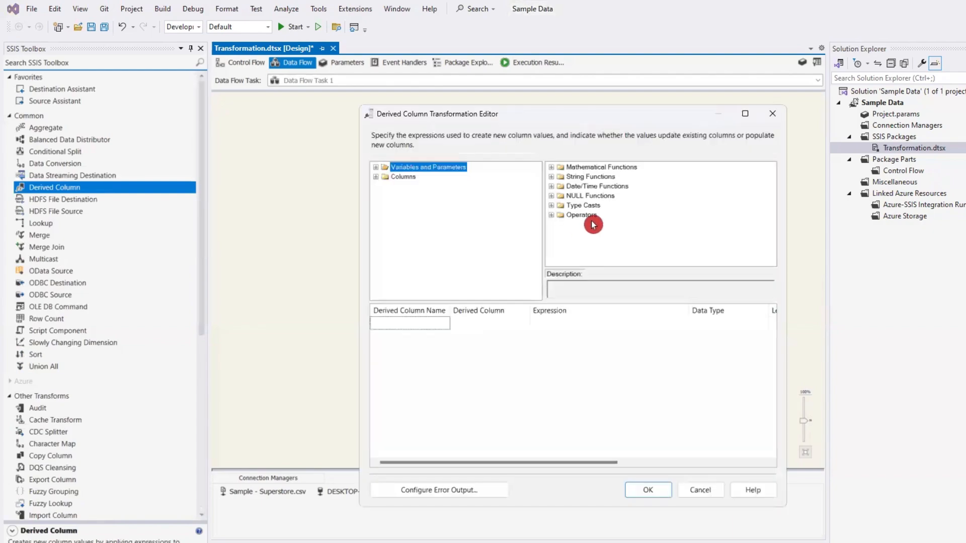
left_click(380, 176)
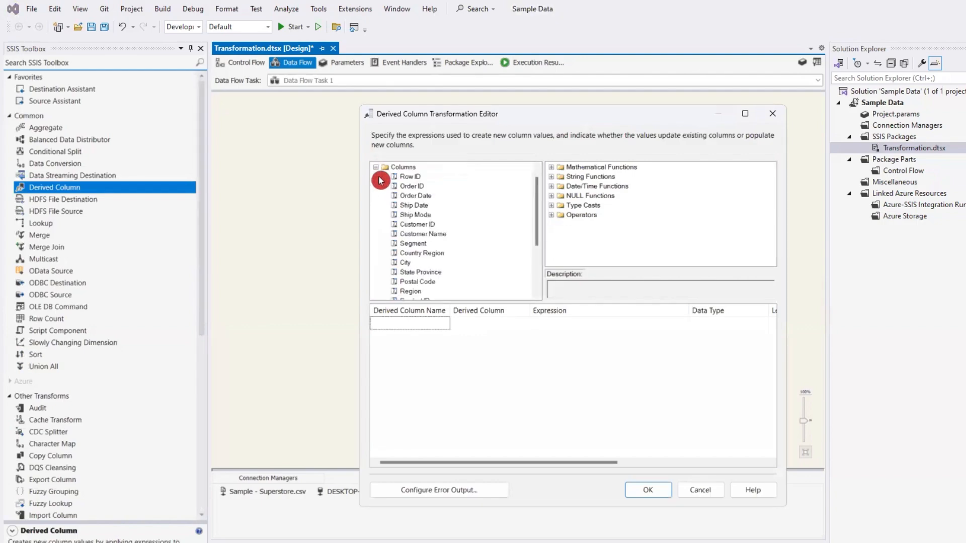
scroll(481, 240, "down", 3)
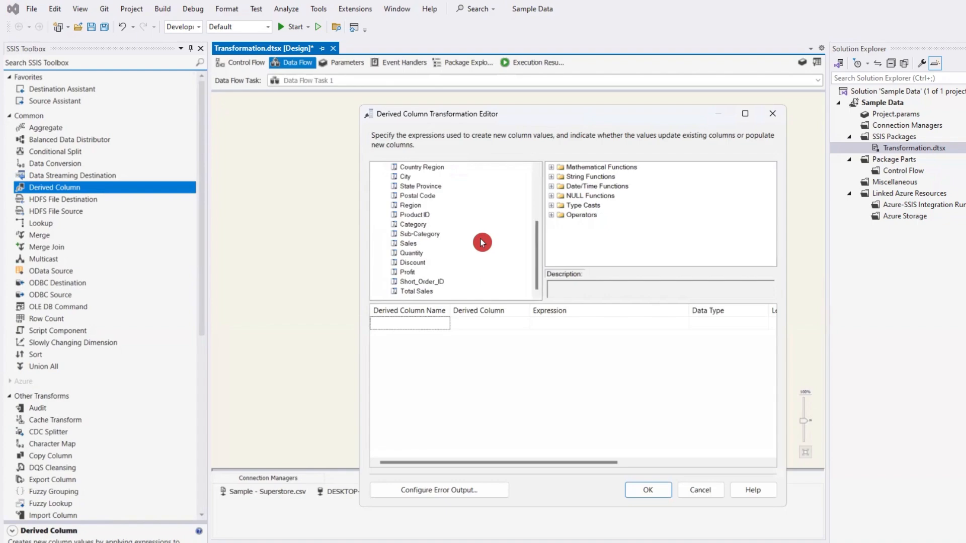
left_click(410, 245)
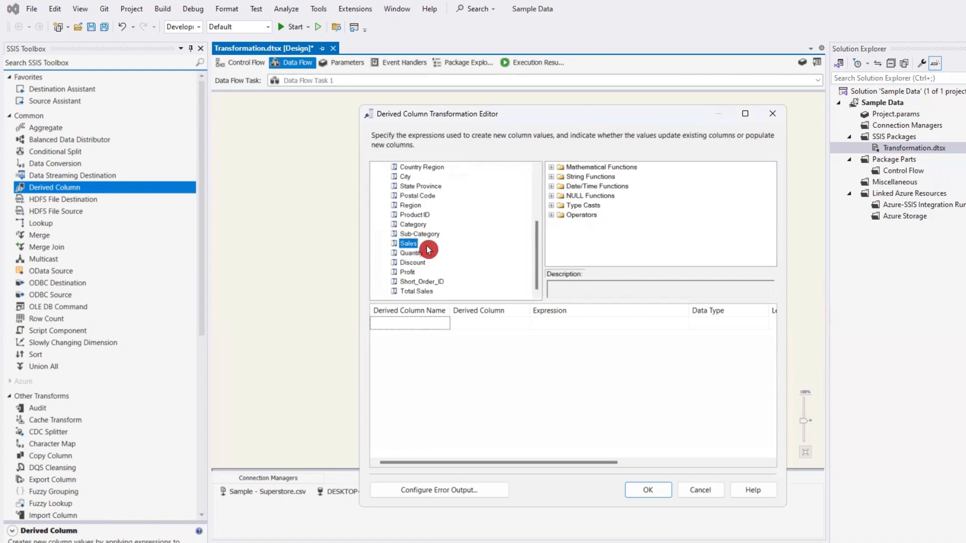
left_click(597, 323)
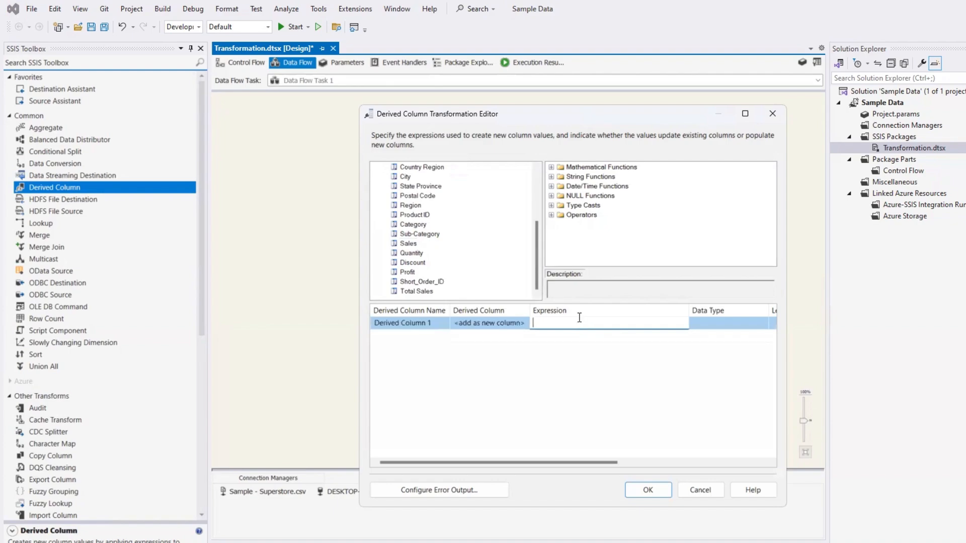
left_click(576, 317)
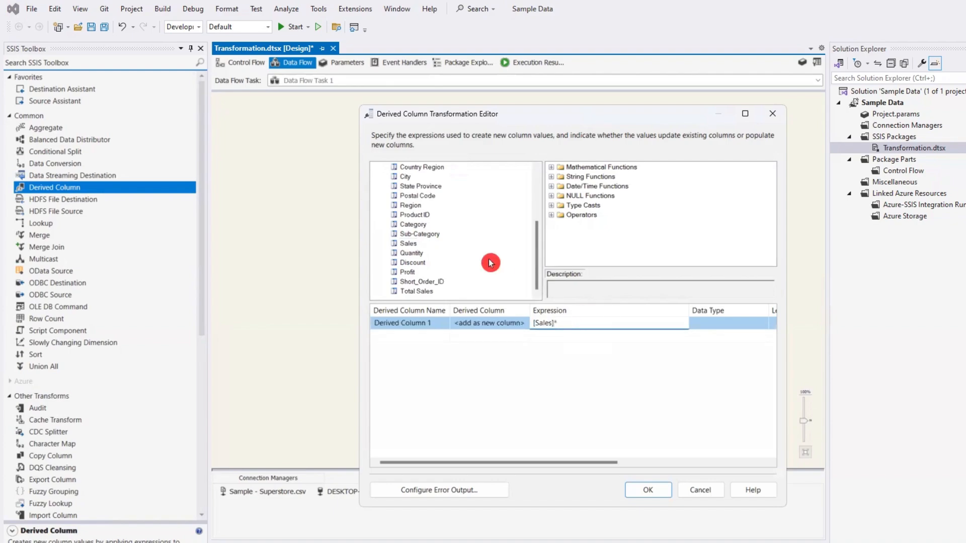
left_click(422, 254)
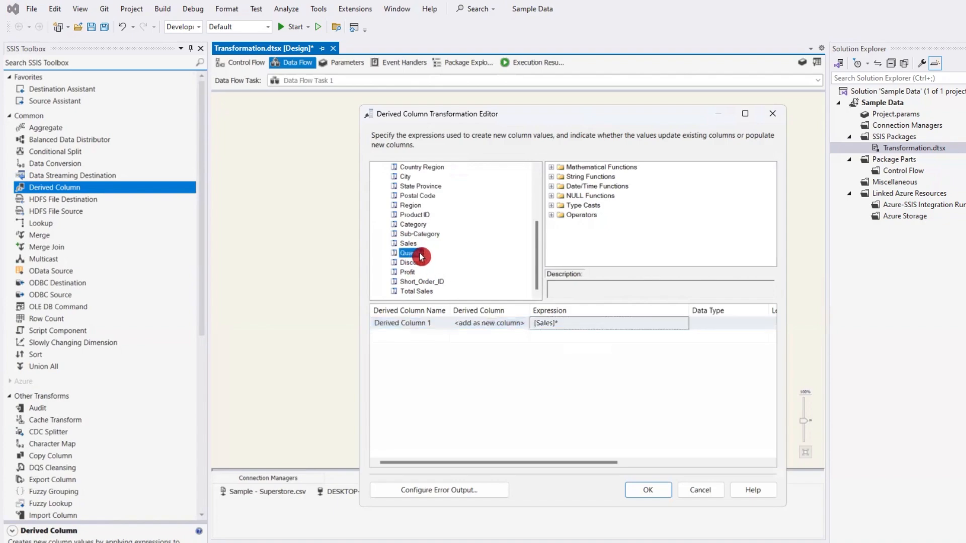
left_click_drag(420, 254, 607, 323)
left_click(627, 363)
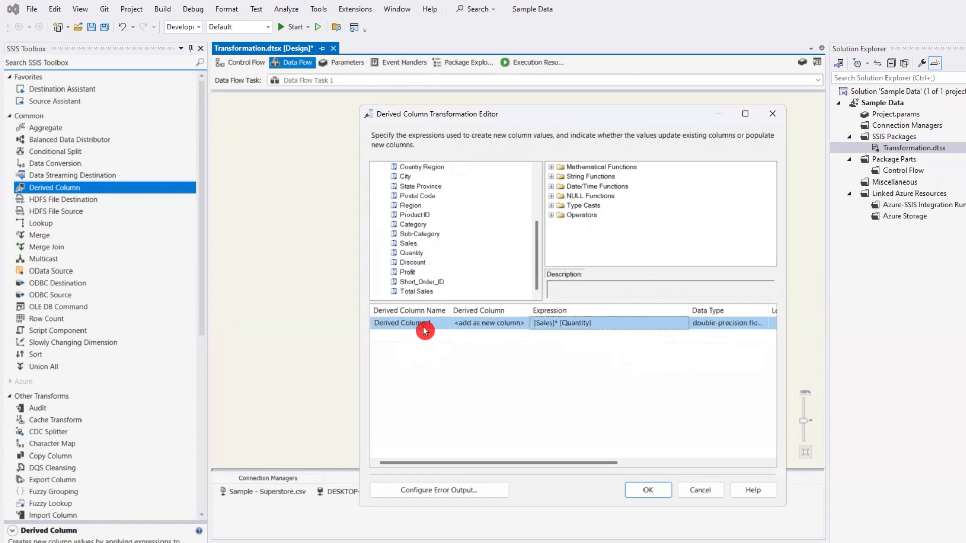
- Set the [Sales]* [Quantity] expression to replace the 'Total Sales' column and accept the transformation settings
left_click(473, 324)
left_click(521, 324)
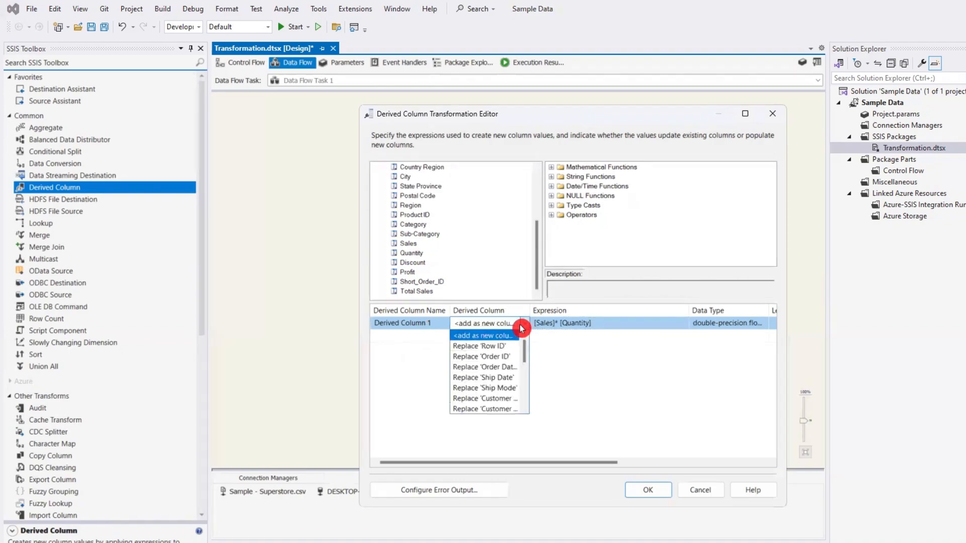
scroll(501, 356, "down", 4)
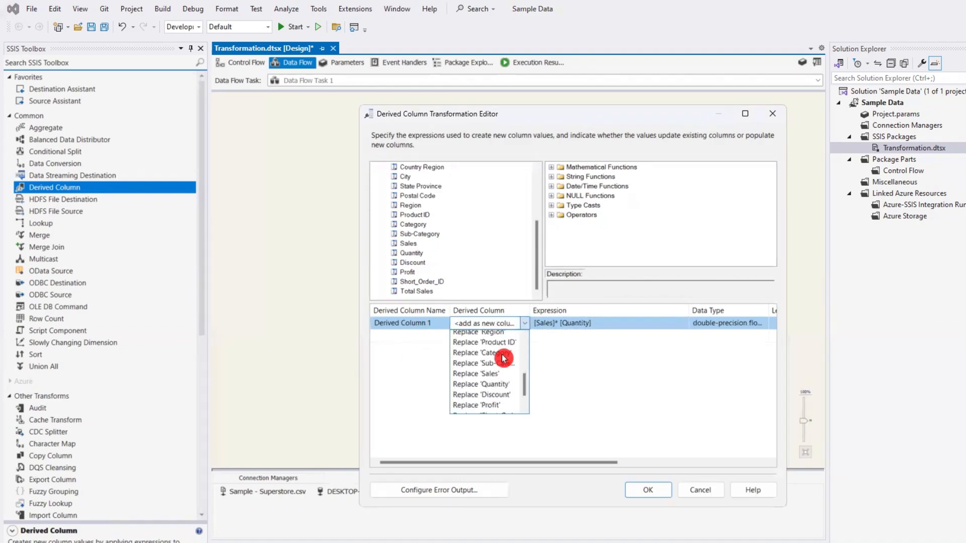
scroll(503, 358, "down", 2)
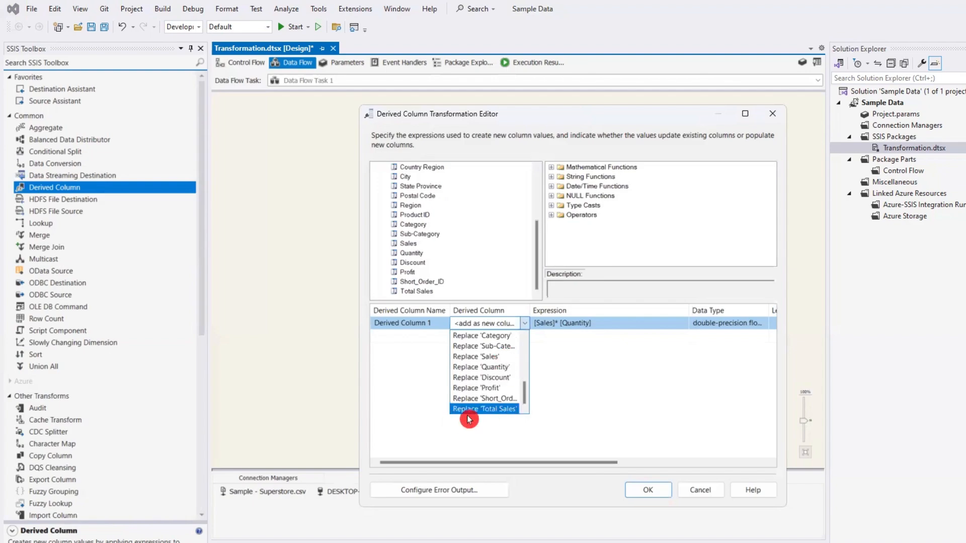
left_click(500, 409)
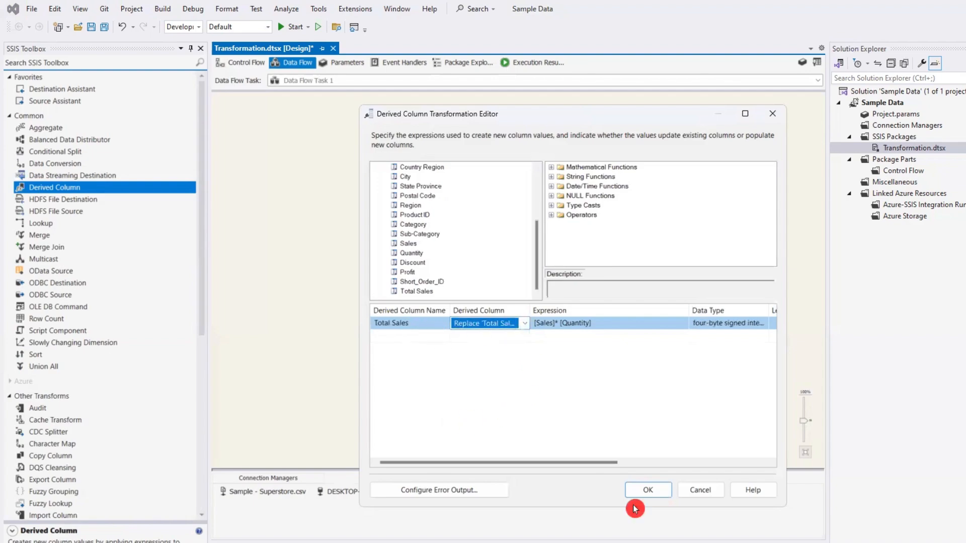
left_click(648, 490)
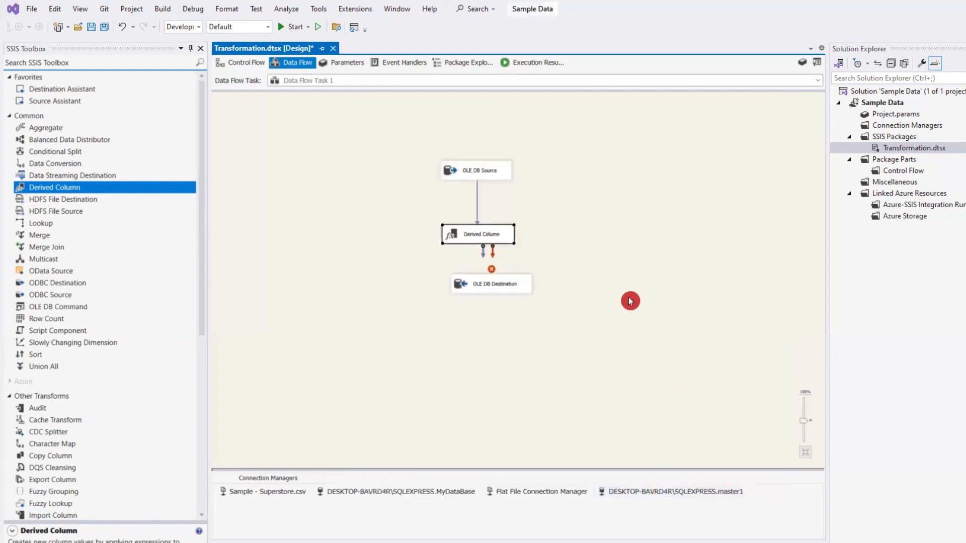
- Reopen the Derived Column transformation and add a second row with the expression Left([Order ID],3)
double_click(474, 244)
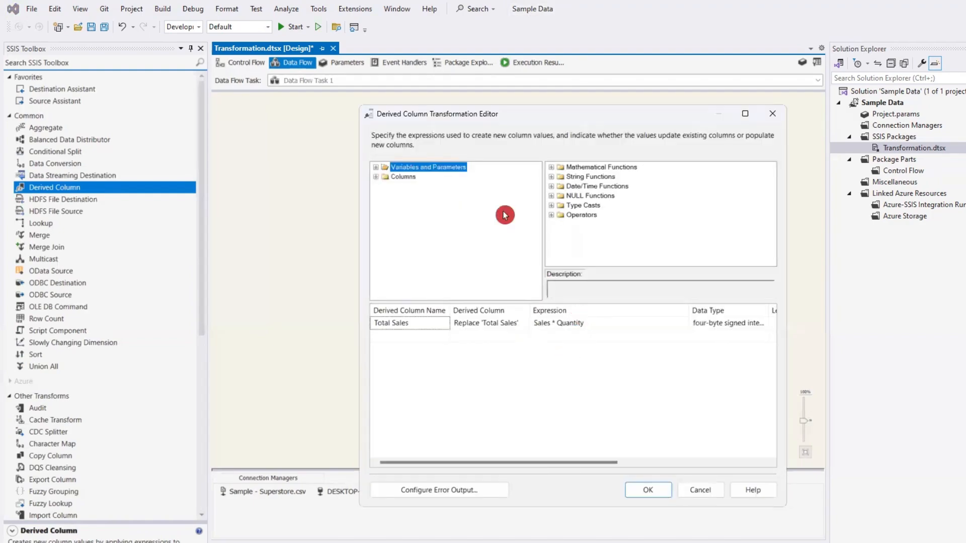
left_click(381, 178)
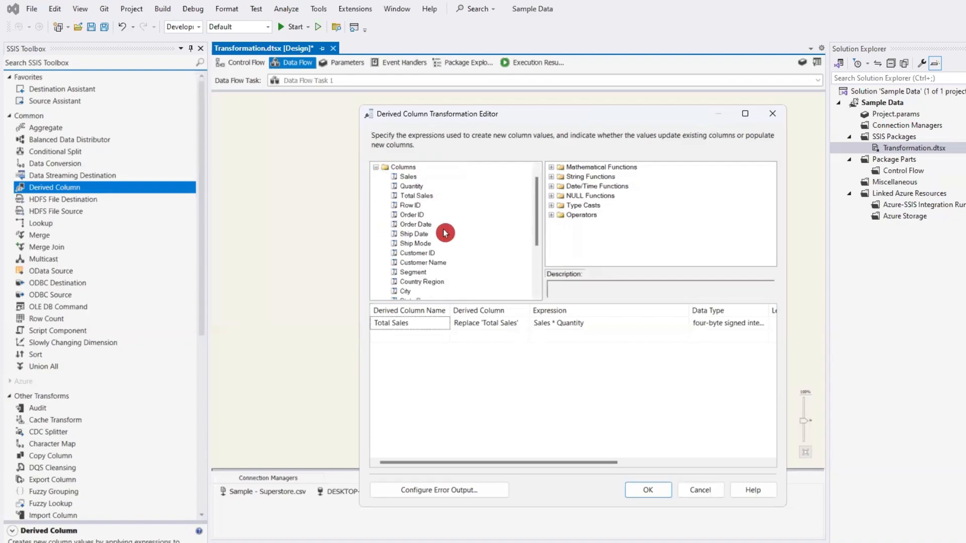
scroll(445, 233, "down", 3)
scroll(445, 233, "down", 1)
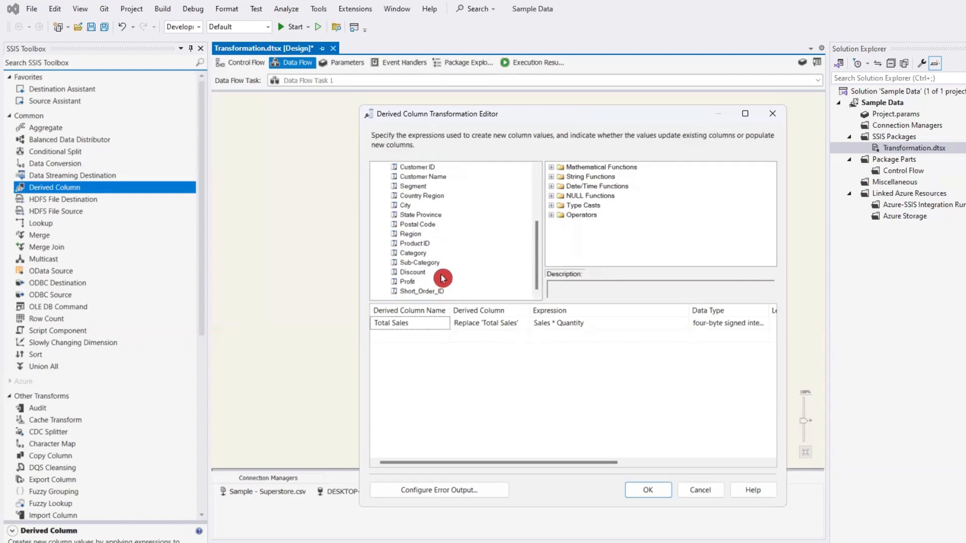
scroll(442, 278, "up", 4)
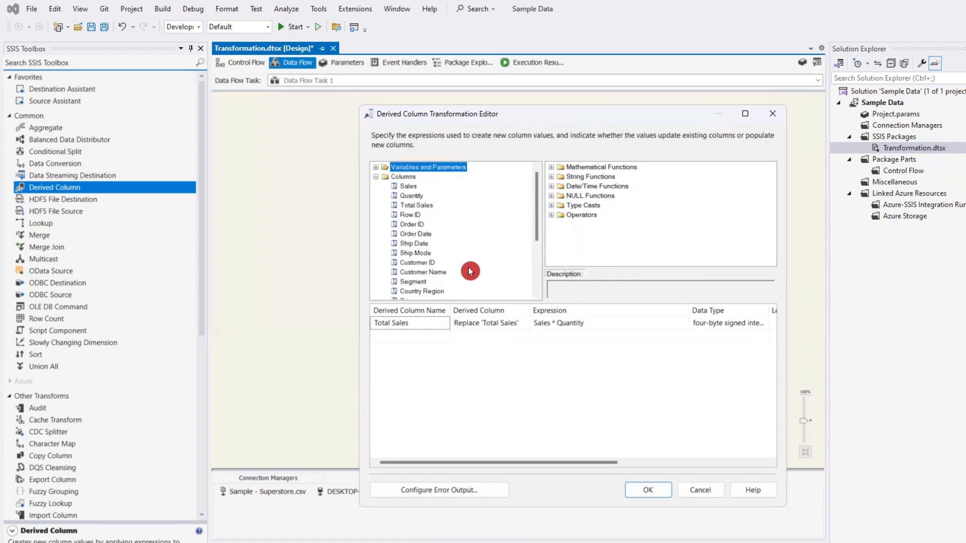
left_click(418, 224)
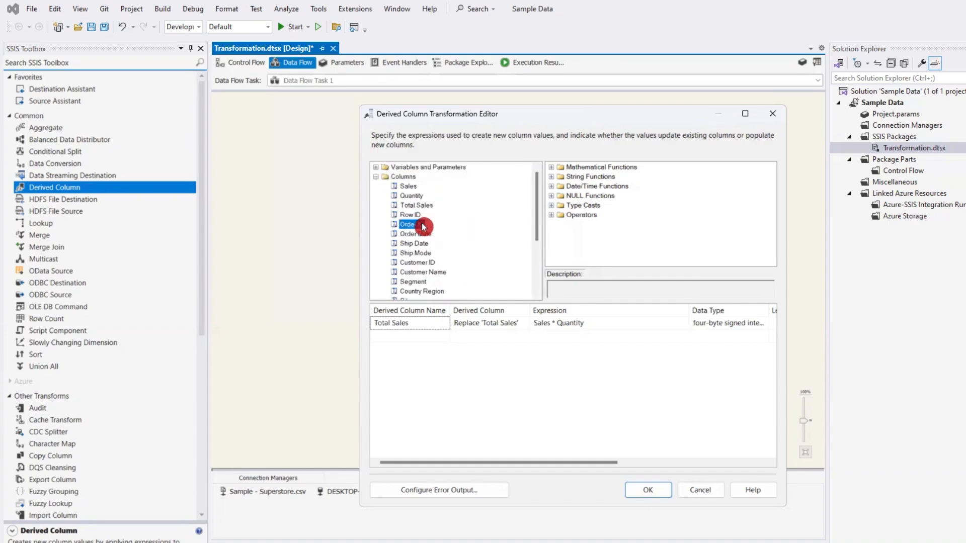
left_click_drag(417, 225, 571, 336)
left_click(621, 338)
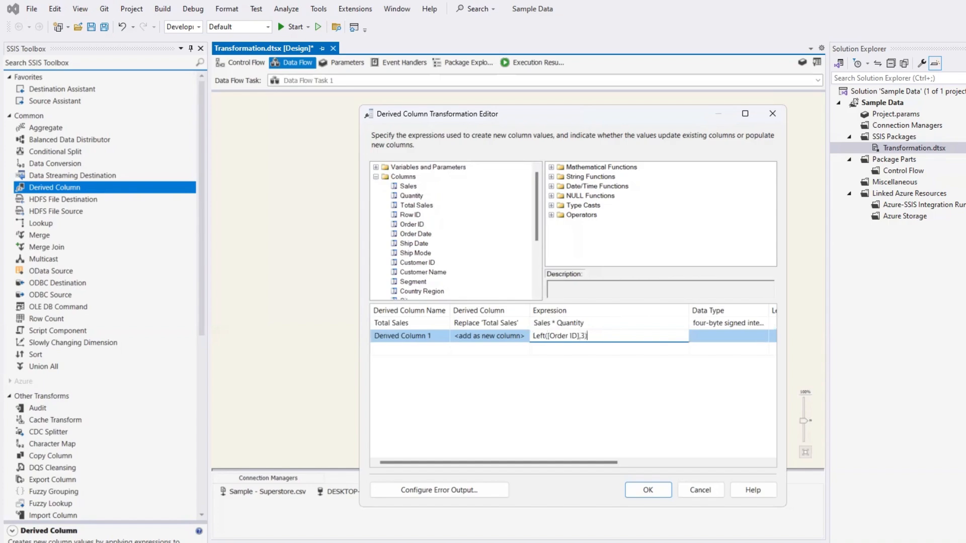
left_click(699, 368)
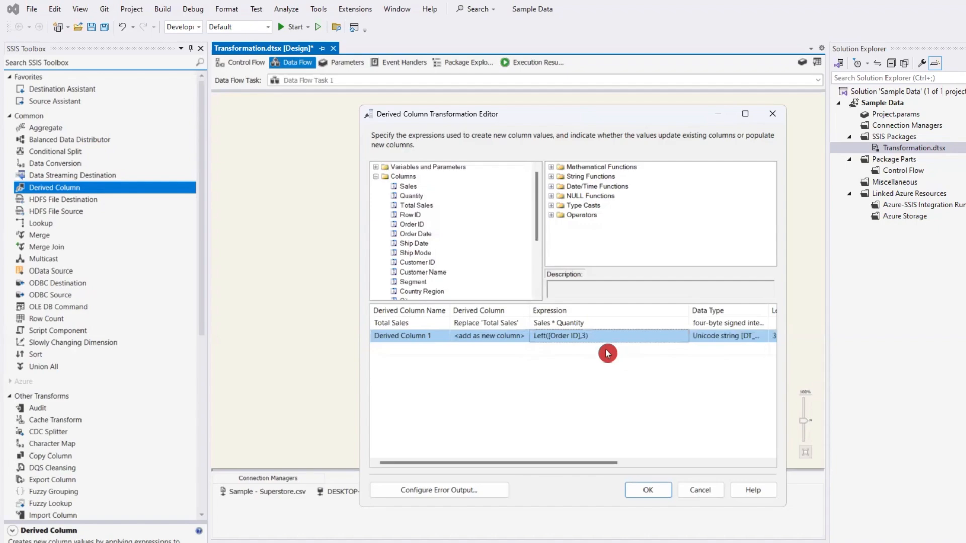
- Set the Left([Order ID],3) expression to replace the Short_Order_ID column and accept the transformation settings
left_click(487, 335)
left_click(523, 338)
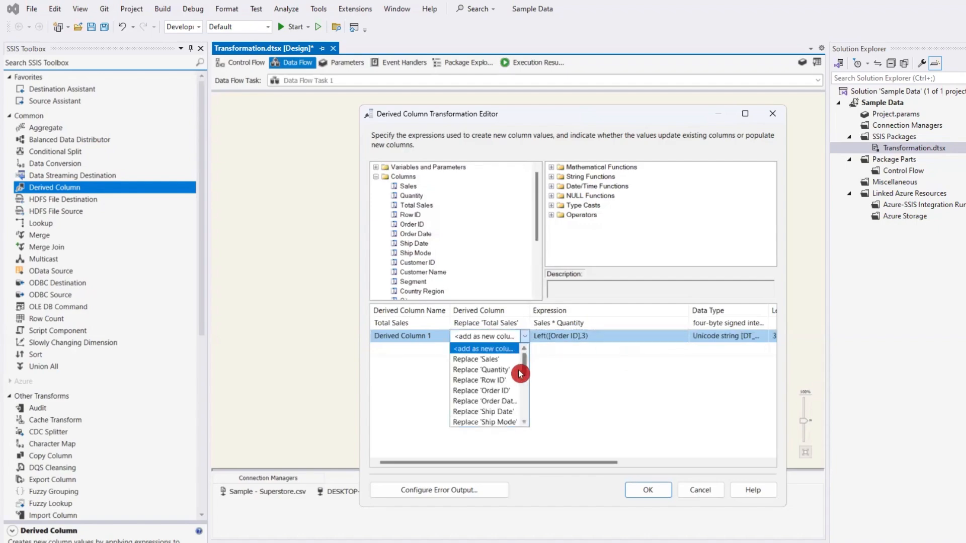
scroll(511, 382, "down", 5)
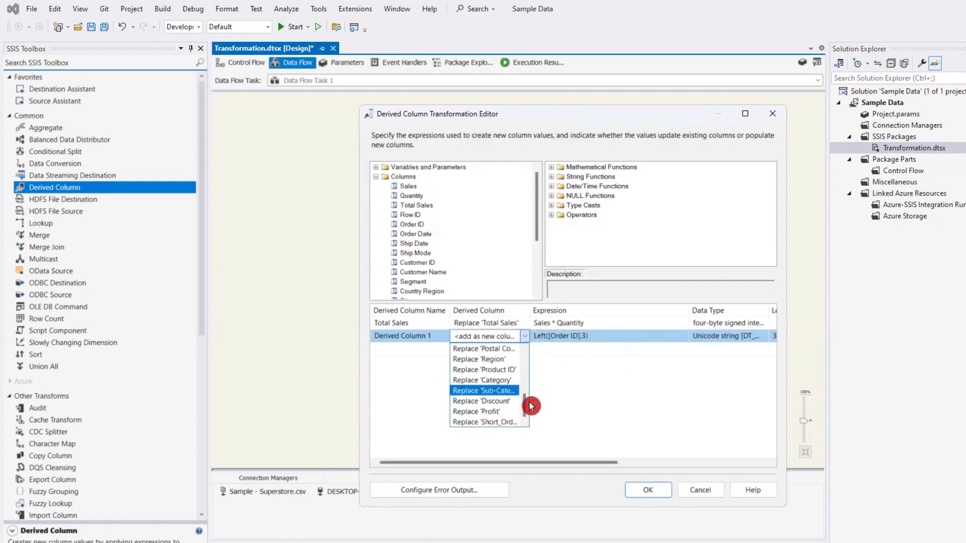
left_click(485, 422)
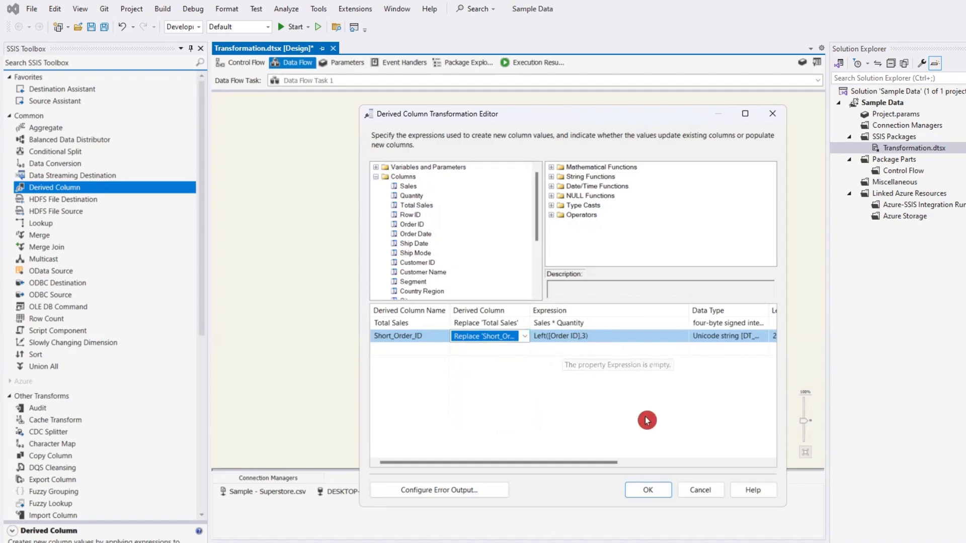
left_click_drag(554, 467, 498, 466)
left_click(645, 496)
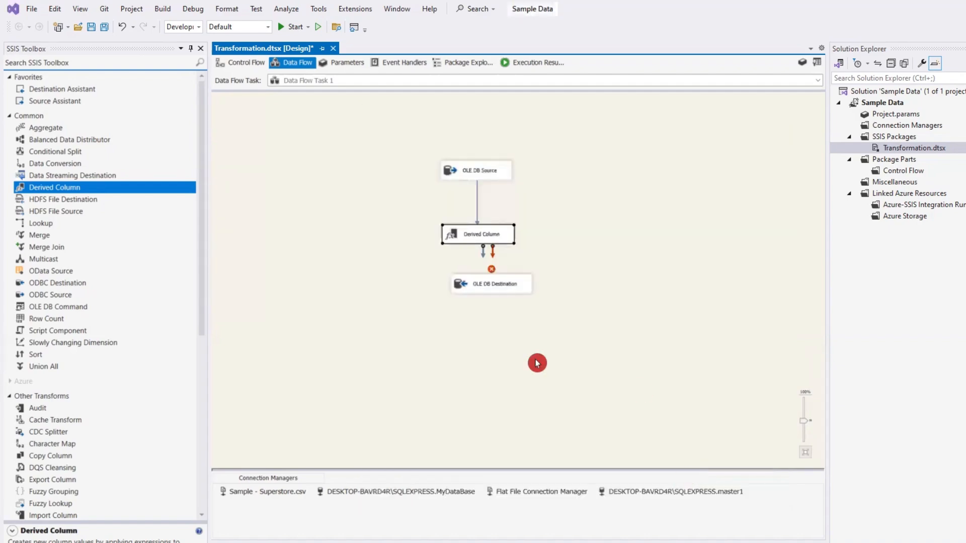
- Move the OLE DB Destination slightly lower and connect the Derived Column output to it
left_click(480, 284)
mouse_move(493, 290)
left_mouse_down()
mouse_move(472, 292)
mouse_move(475, 235)
mouse_move(457, 287)
mouse_move(479, 291)
left_mouse_up()
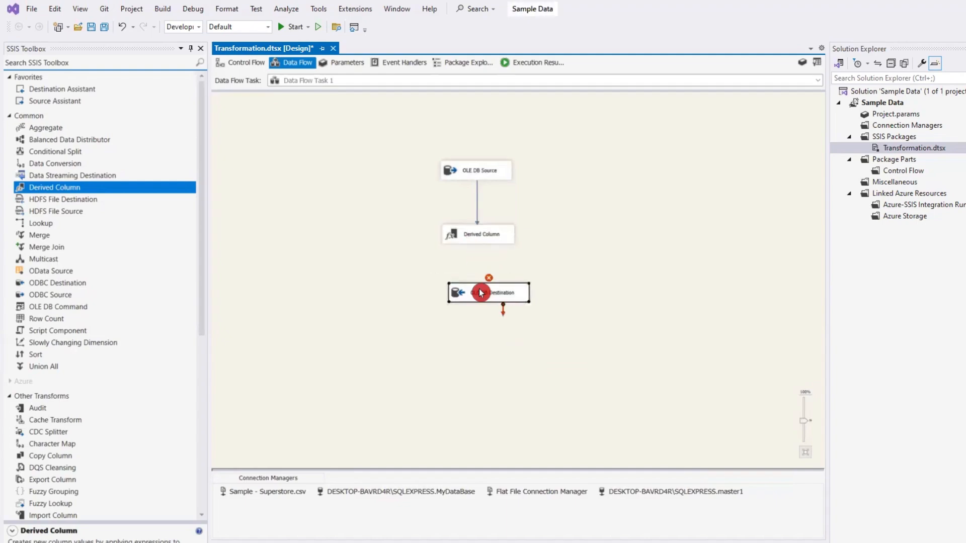
left_click(483, 239)
left_click_drag(483, 252, 481, 289)
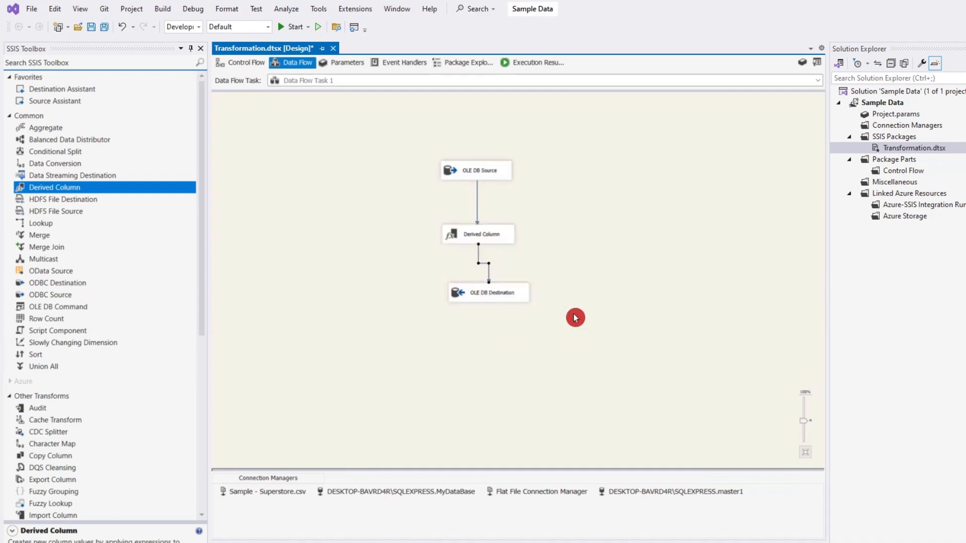
left_click(482, 292)
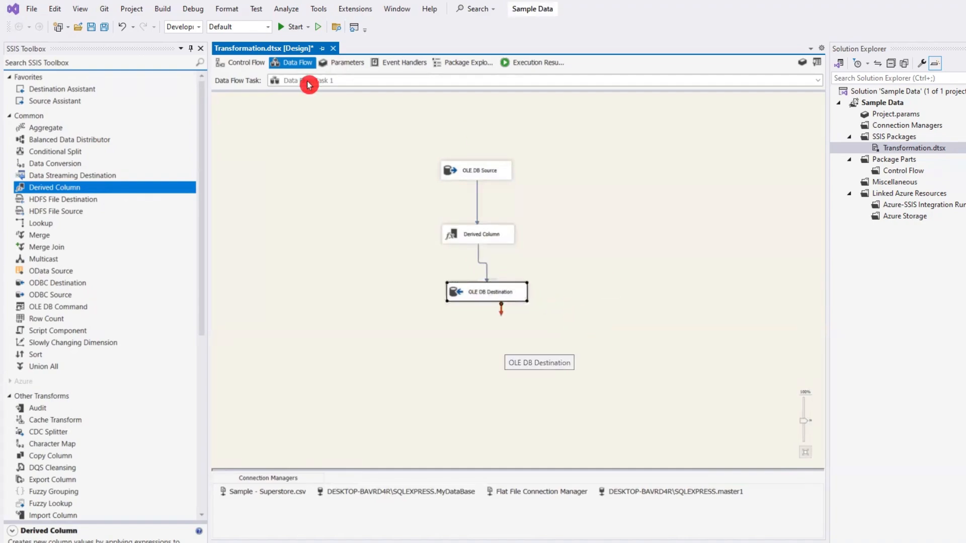
- Execute only Data Flow Task 1 from the control flow and open its execution progress log
left_click(246, 63)
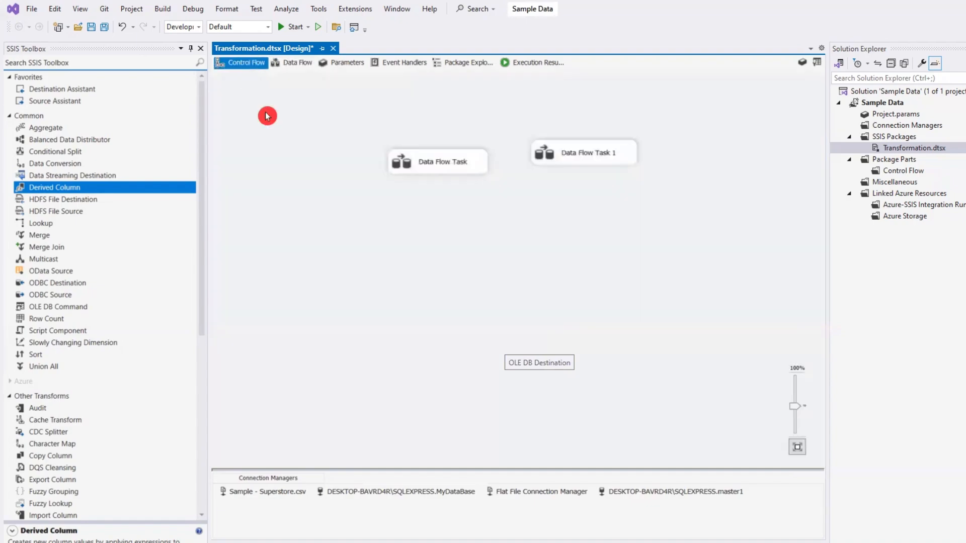
right_click(586, 154)
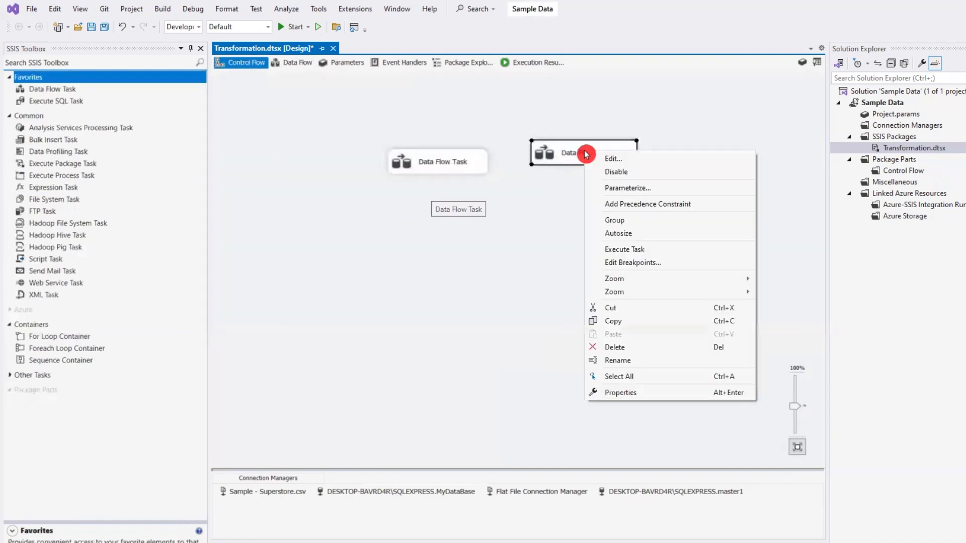
left_click(633, 250)
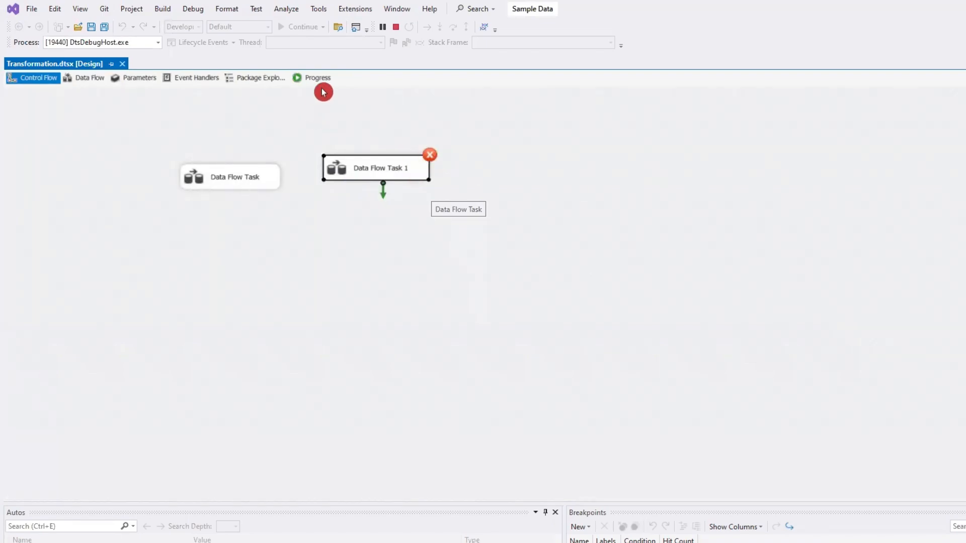
left_click(309, 77)
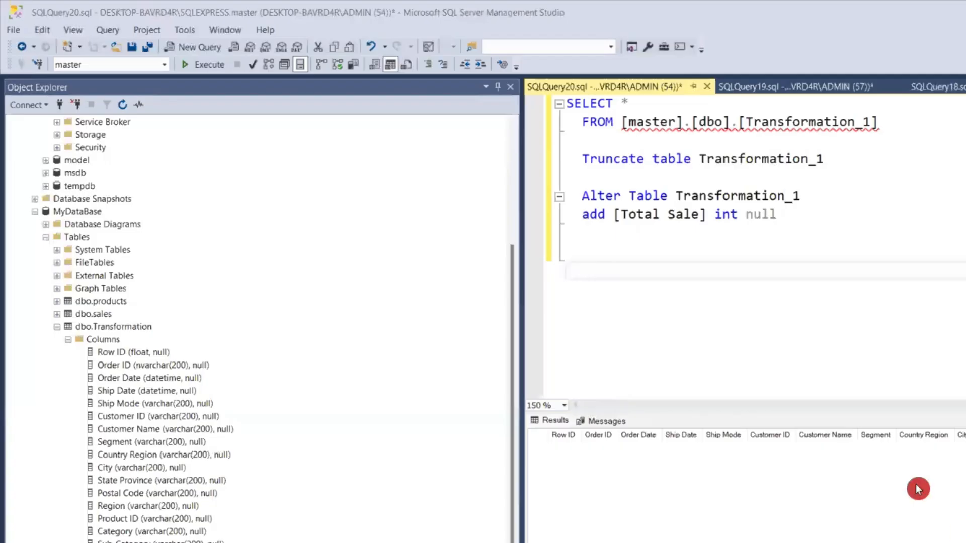
- Switch to SQL Server Management Studio and examine the column data types of master's dbo.Transformation_1 table, especially Short_Order_ID
left_click(629, 330)
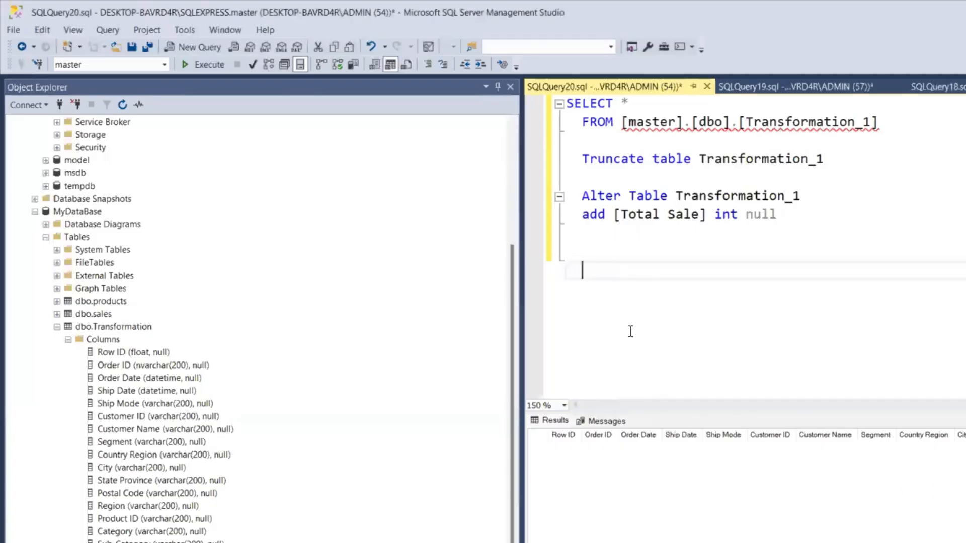
scroll(137, 377, "up", 6)
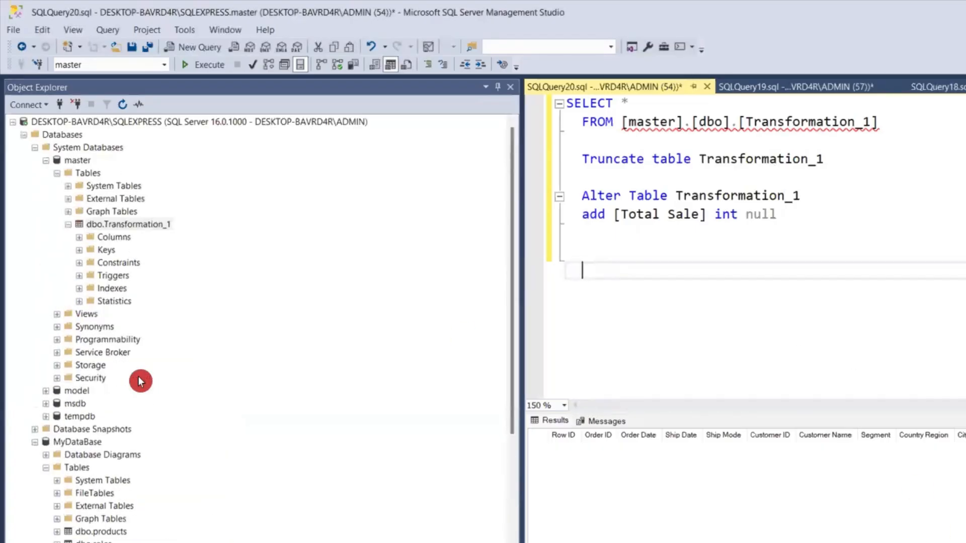
left_click(79, 237)
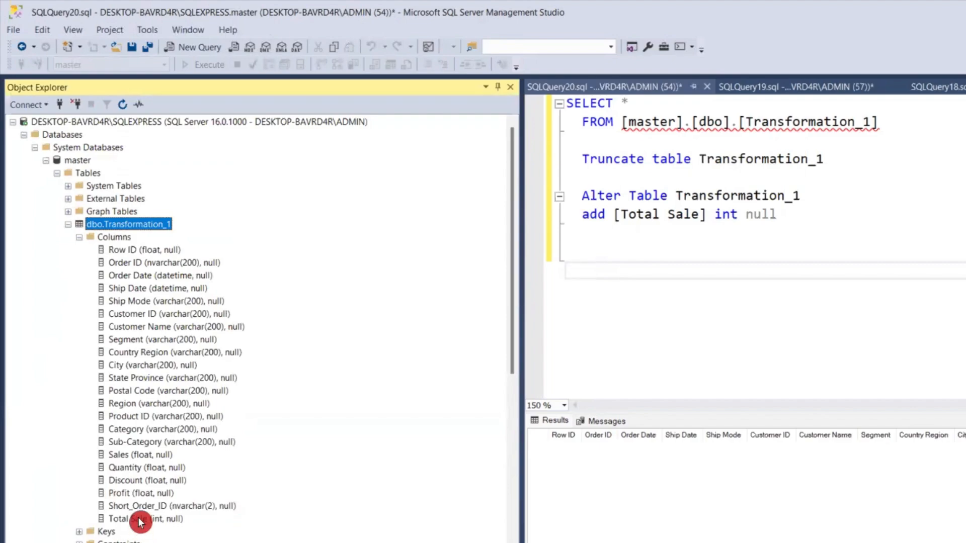
left_click(177, 508)
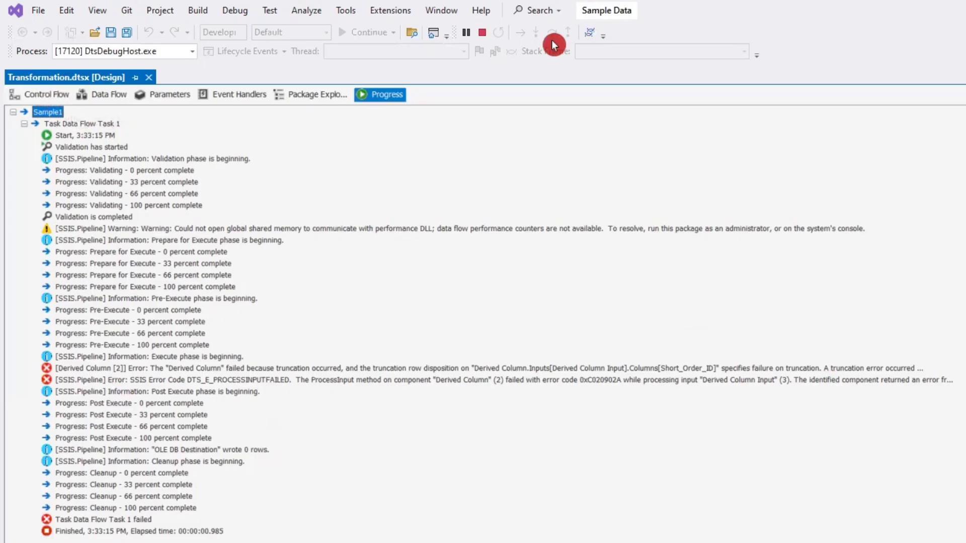
- Stop the package debugging run and open the Derived Column transformation for editing inside Data Flow Task 1
left_click(485, 32)
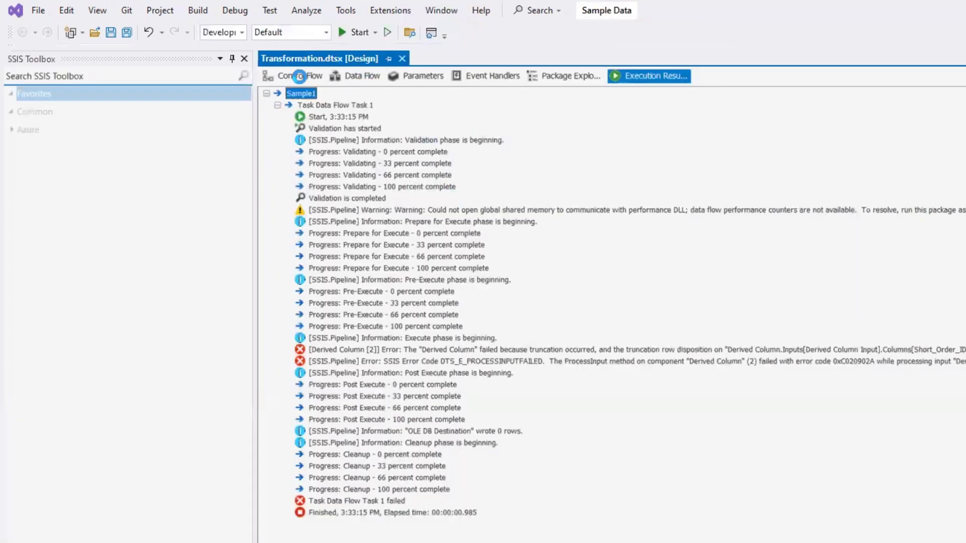
left_click(299, 76)
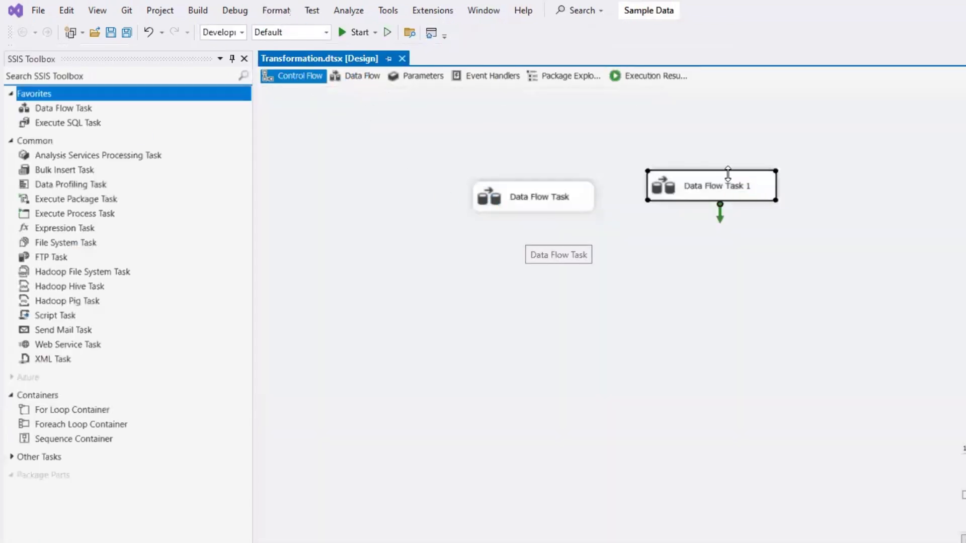
double_click(716, 187)
left_click(597, 286)
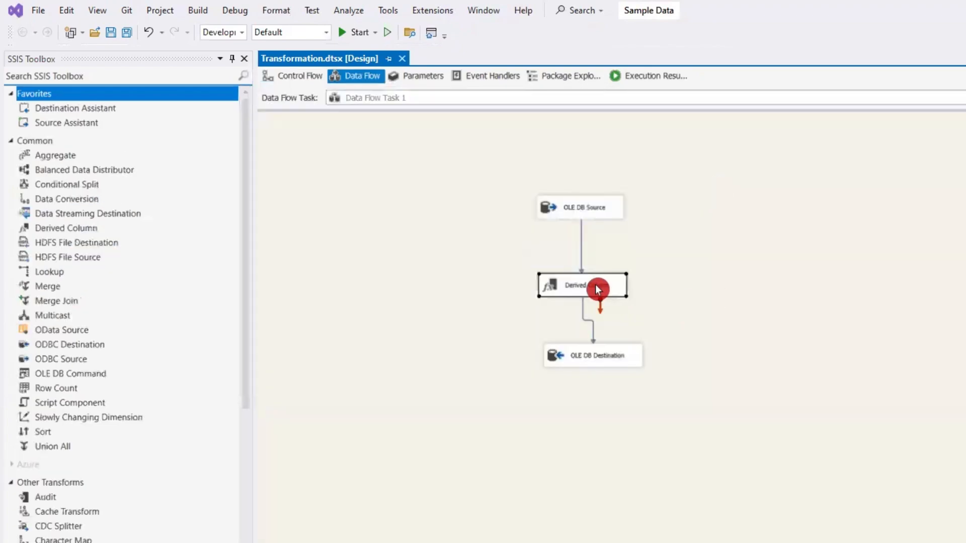
double_click(616, 291)
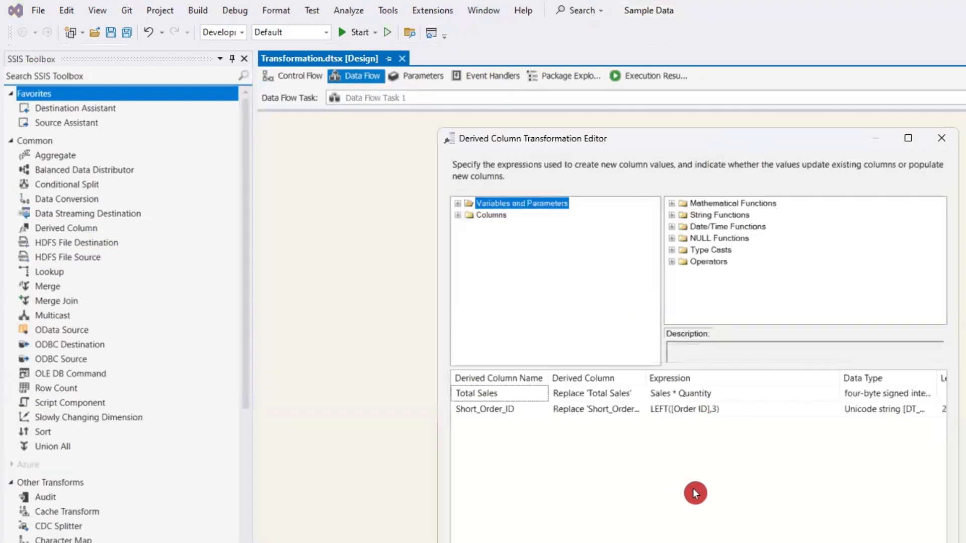
- Change the Short_Order_ID expression to LEFT([Order ID],2) and accept the Derived Column settings
scroll(698, 457, "right", 1)
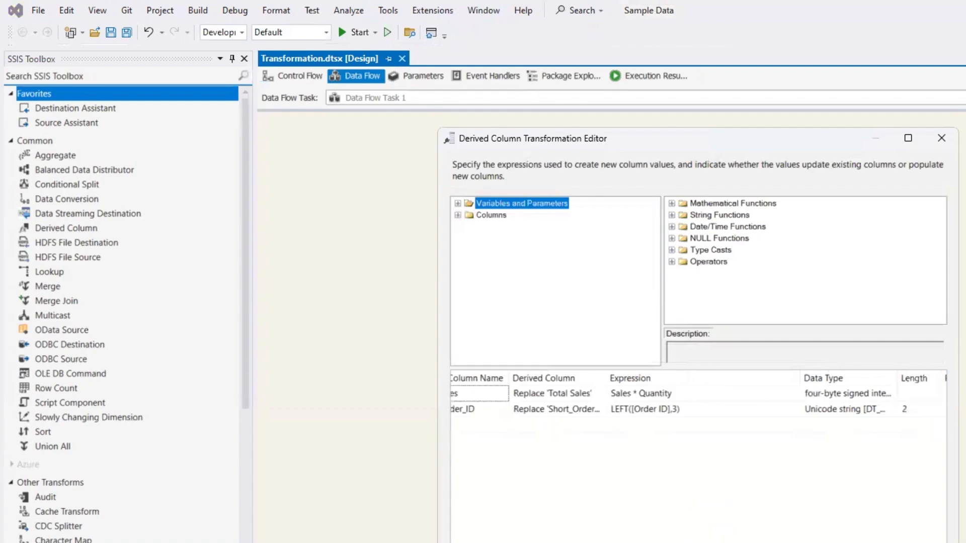
left_click(677, 412)
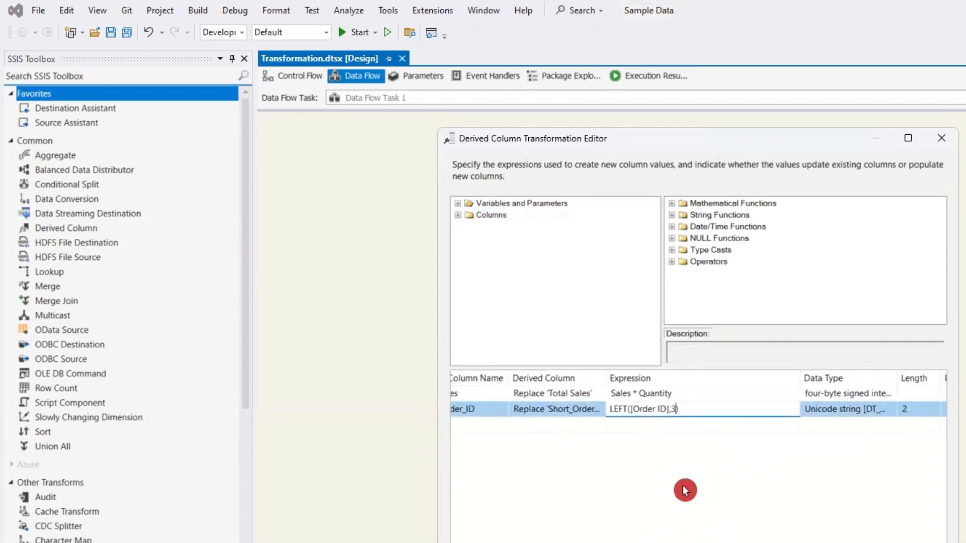
key("BackSpace")
type("2")
left_click(800, 542)
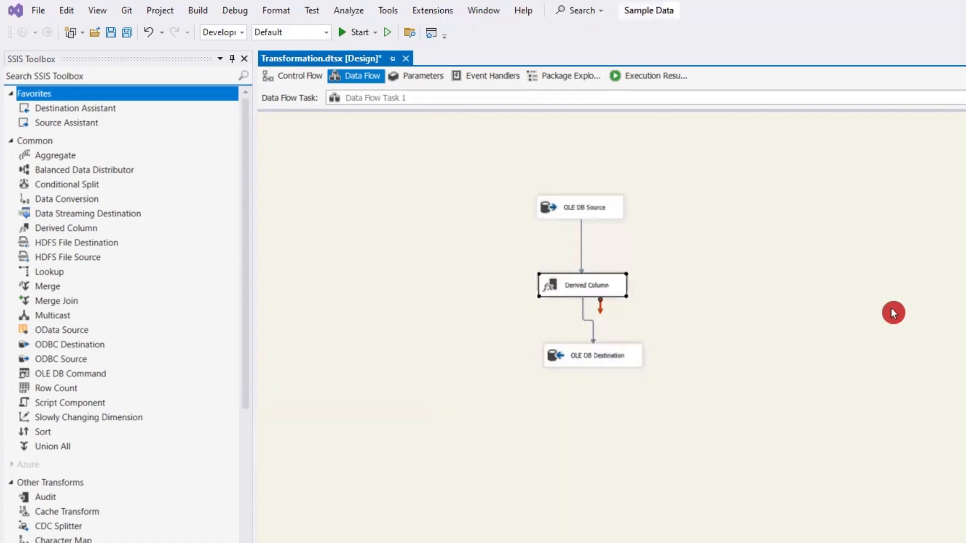
- Execute only Data Flow Task 1 again from the control flow
left_click(295, 76)
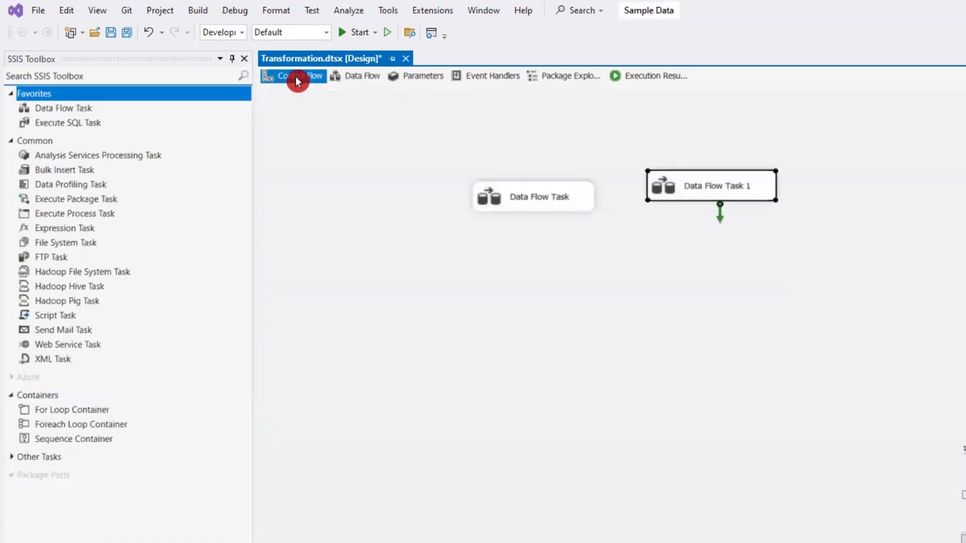
right_click(697, 187)
left_click(750, 308)
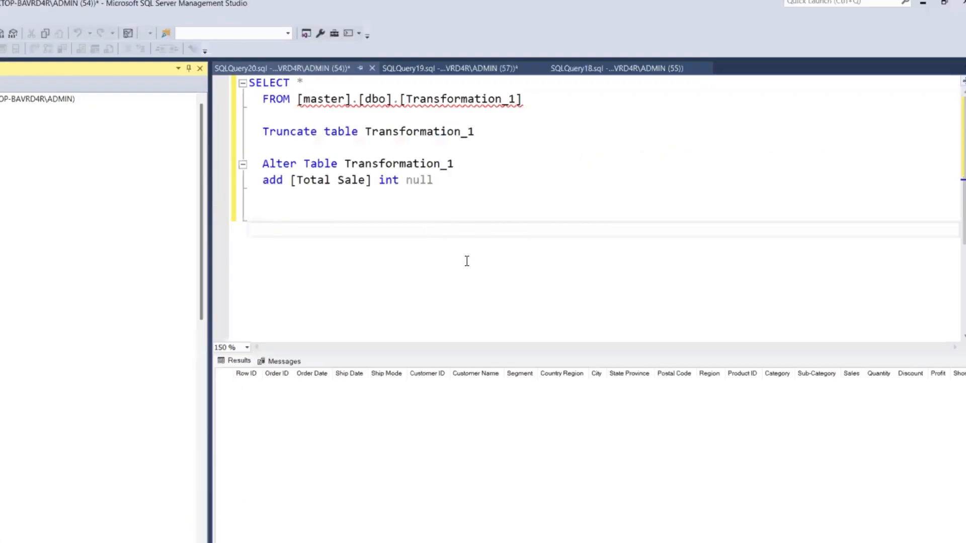
- Switch to SQL Server Management Studio, run only the SELECT query on master's Transformation_1, and examine the Short_Order_ID and Total Sale columns
left_click(489, 288)
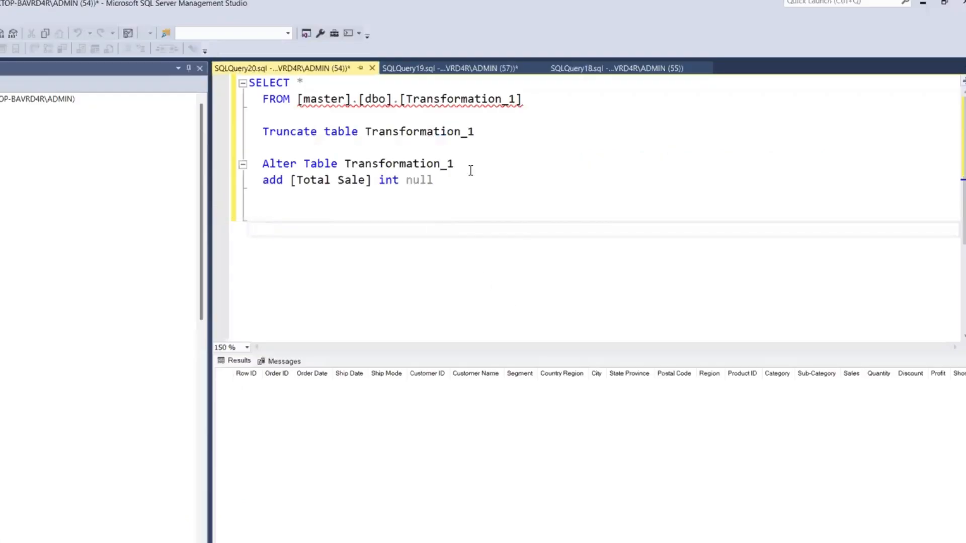
left_click(546, 114)
left_click_drag(523, 100, 156, 60)
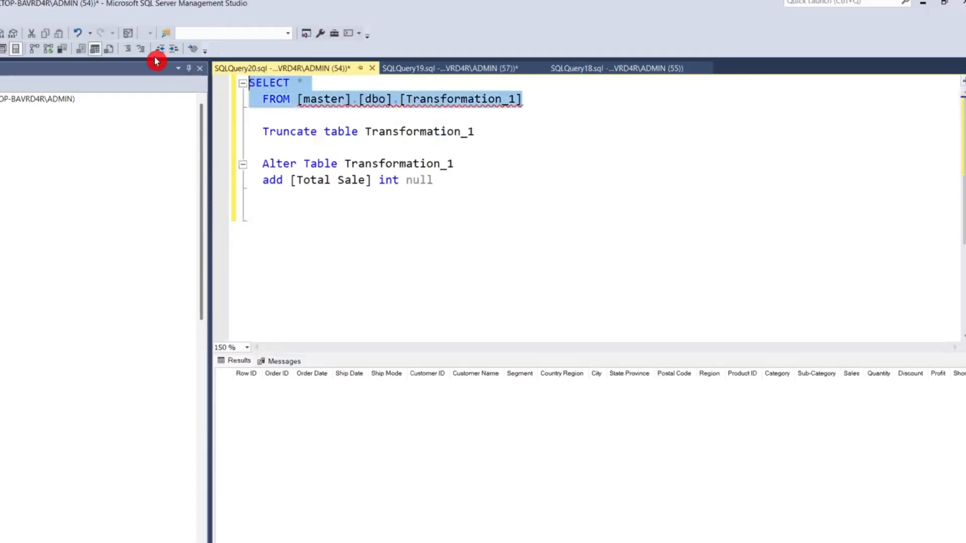
key("F5")
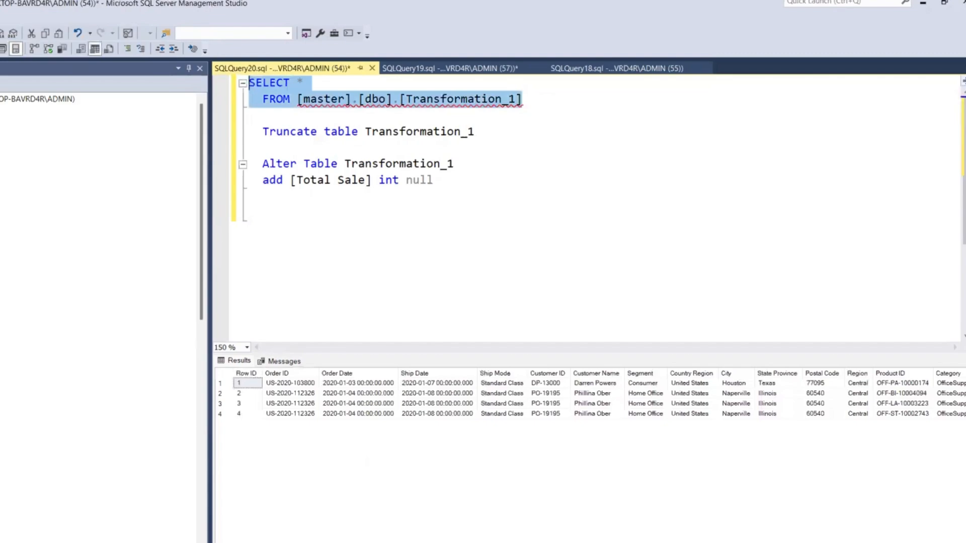
left_click_drag(674, 542, 873, 542)
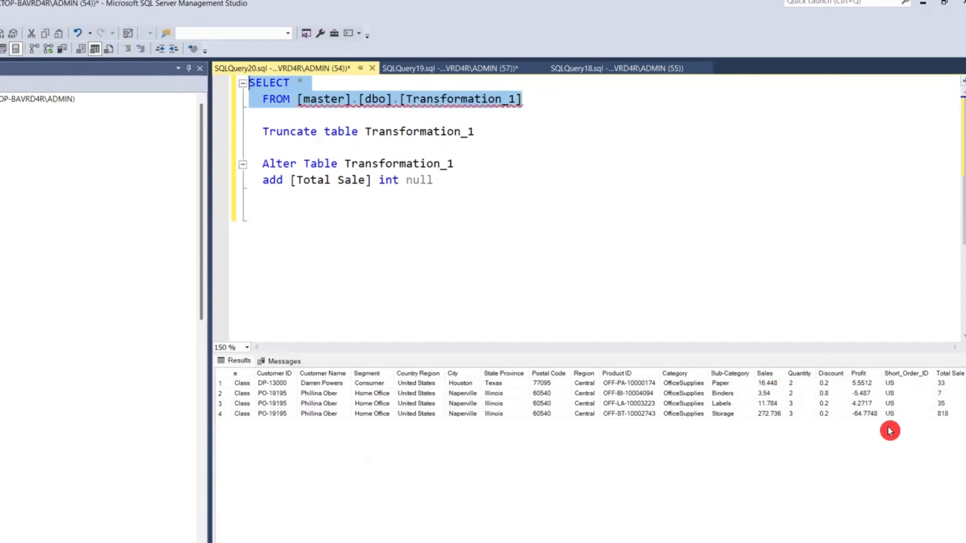
scroll(588, 452, "left", 5)
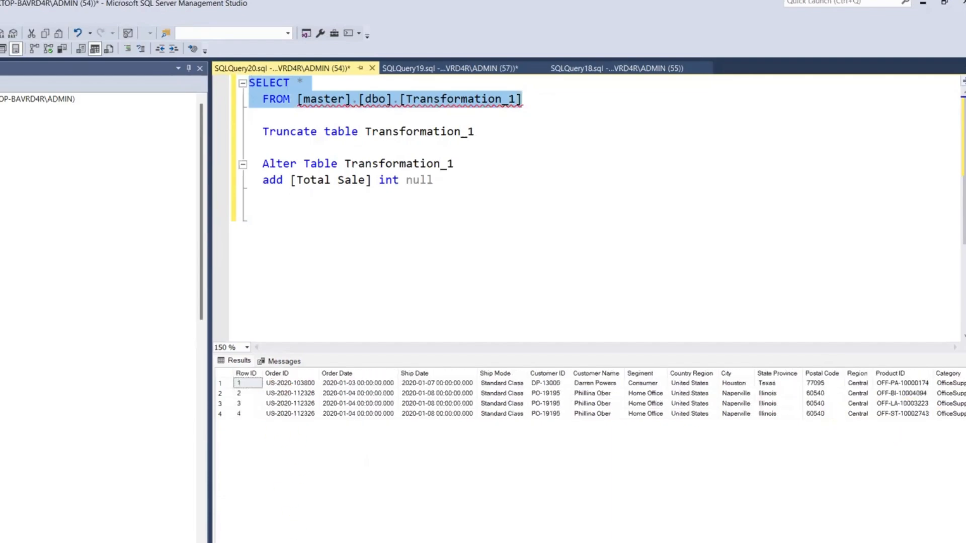
scroll(292, 520, "right", 5)
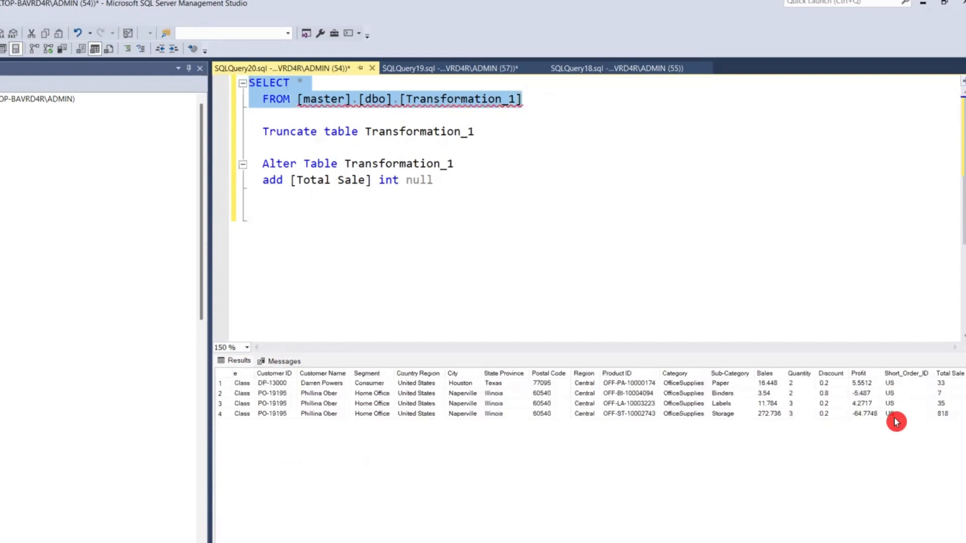
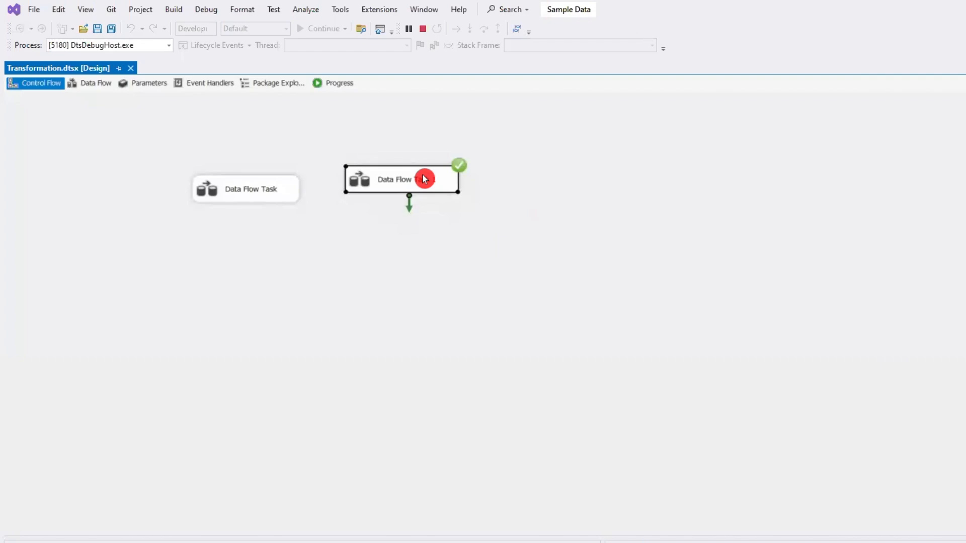
- Stop the package debugging run and move OLE DB Destination lower in Data Flow Task 1 to make room below Derived Column
double_click(424, 179)
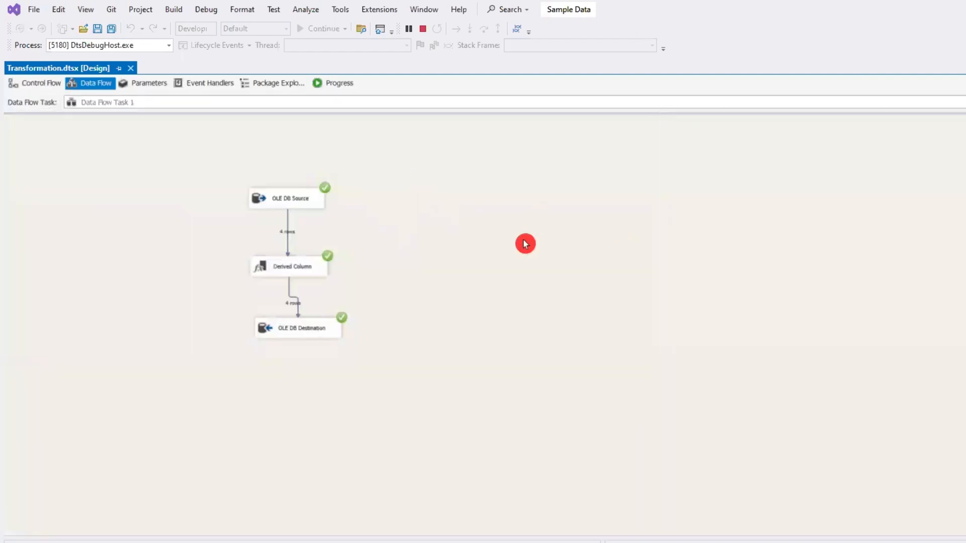
left_click(423, 29)
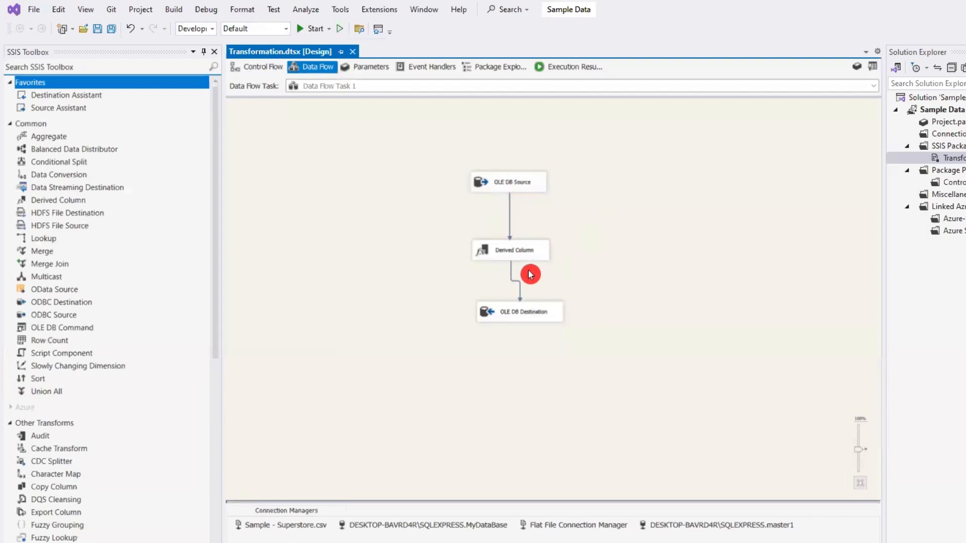
left_click_drag(521, 315, 513, 369)
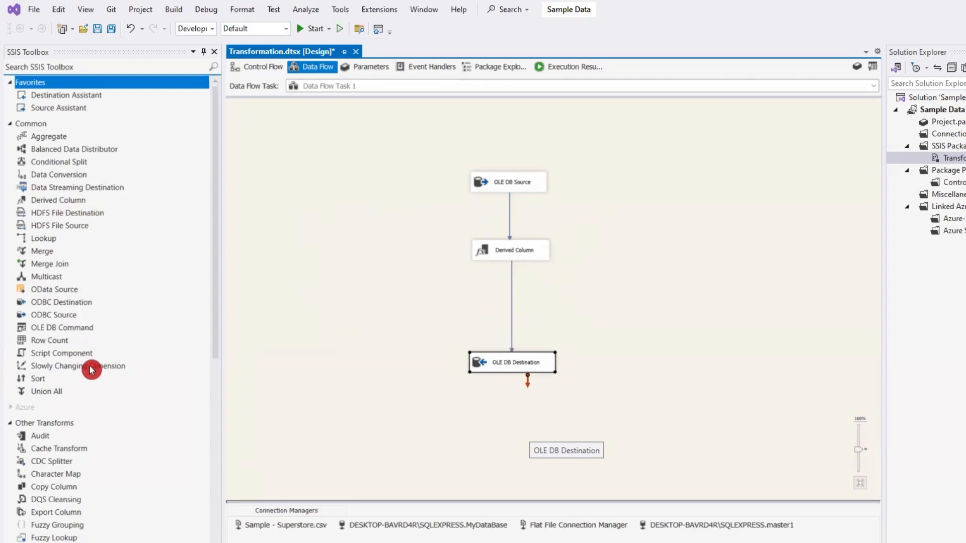
- Add a Copy Column transformation between Derived Column and OLE DB Destination
scroll(73, 229, "down", 2)
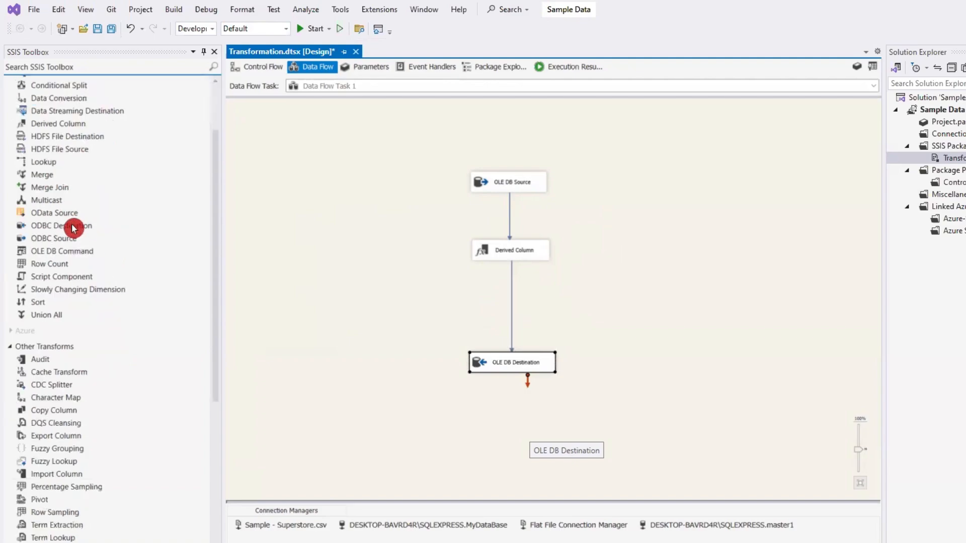
scroll(73, 229, "down", 2)
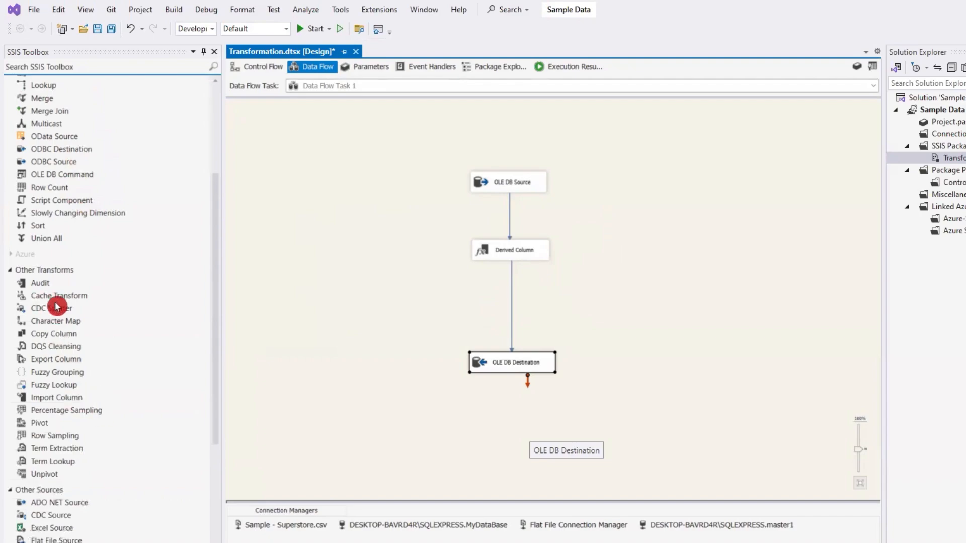
left_click(62, 334)
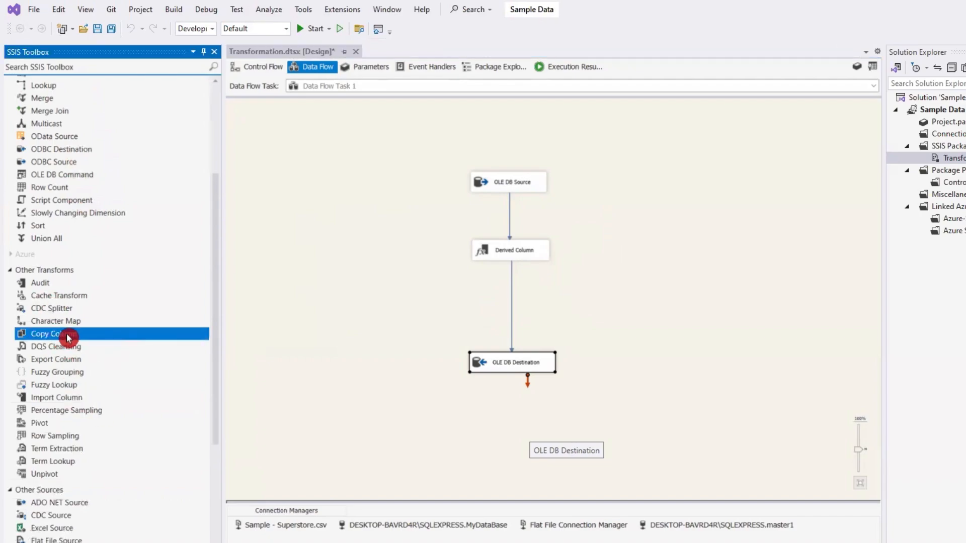
left_click_drag(69, 338, 478, 287)
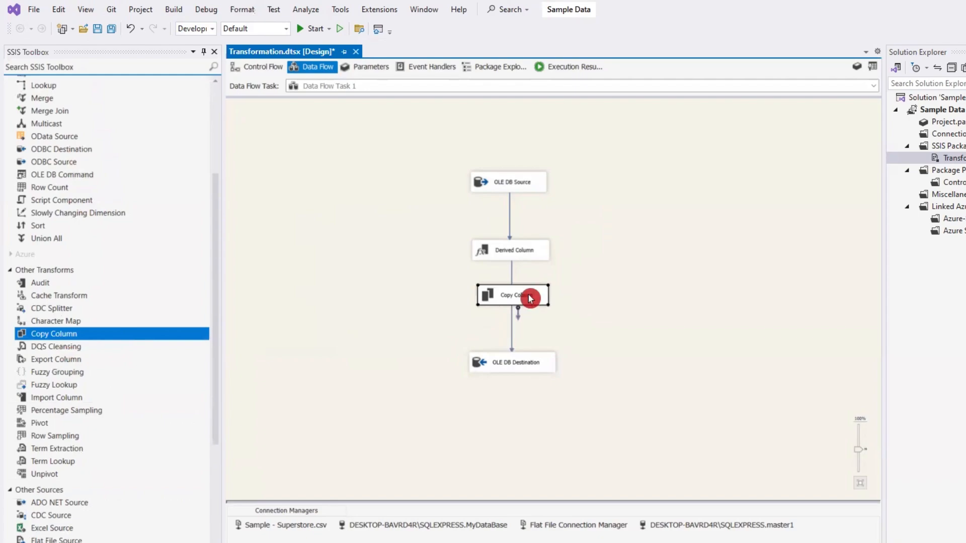
- Delete the direct path from Derived Column to OLE DB Destination and route the flow through Copy Column instead
left_click(511, 333)
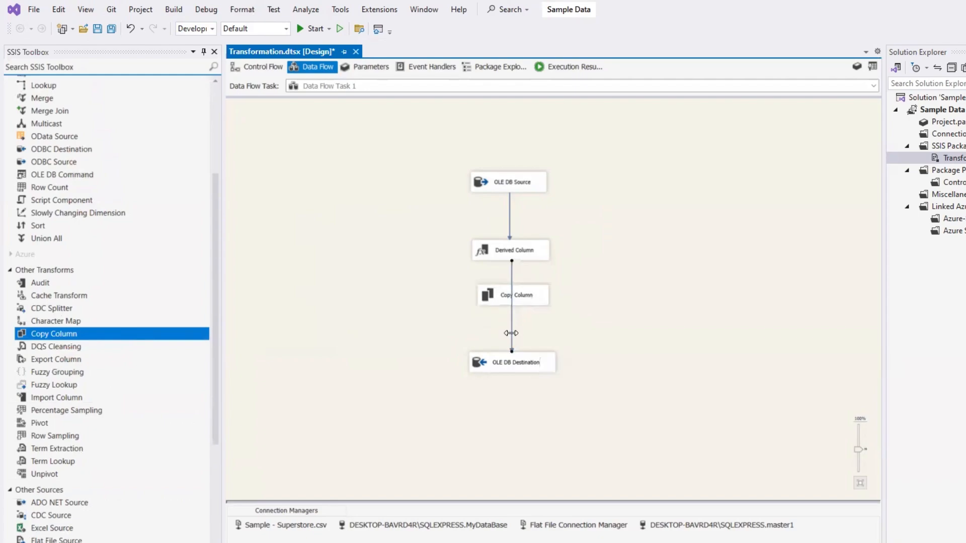
key("Delete")
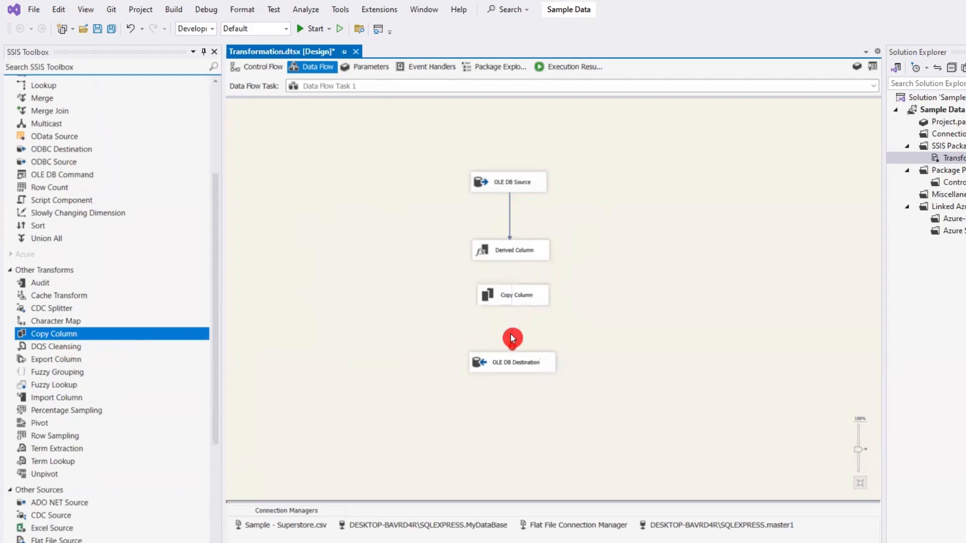
left_click(533, 242)
left_click_drag(525, 298, 518, 302)
left_click(508, 253)
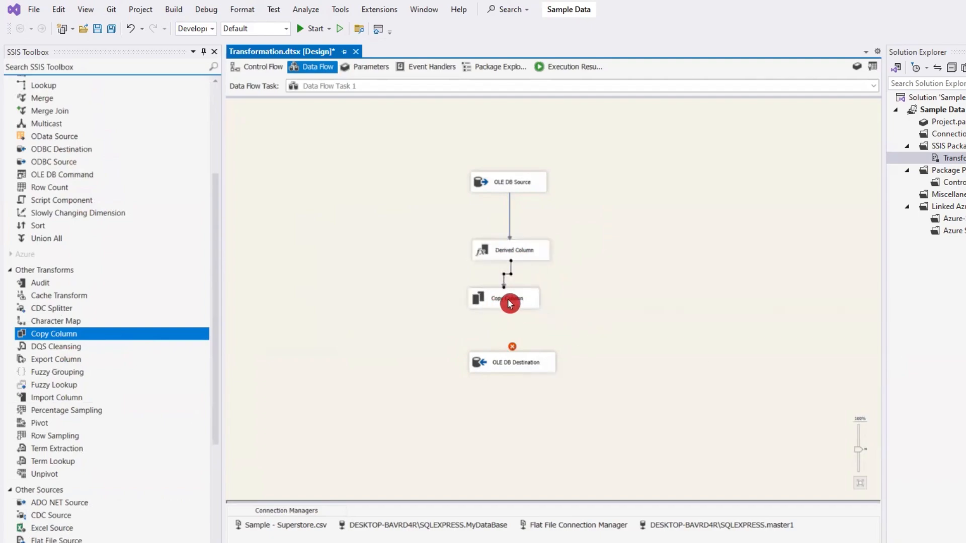
left_click_drag(529, 335, 512, 364)
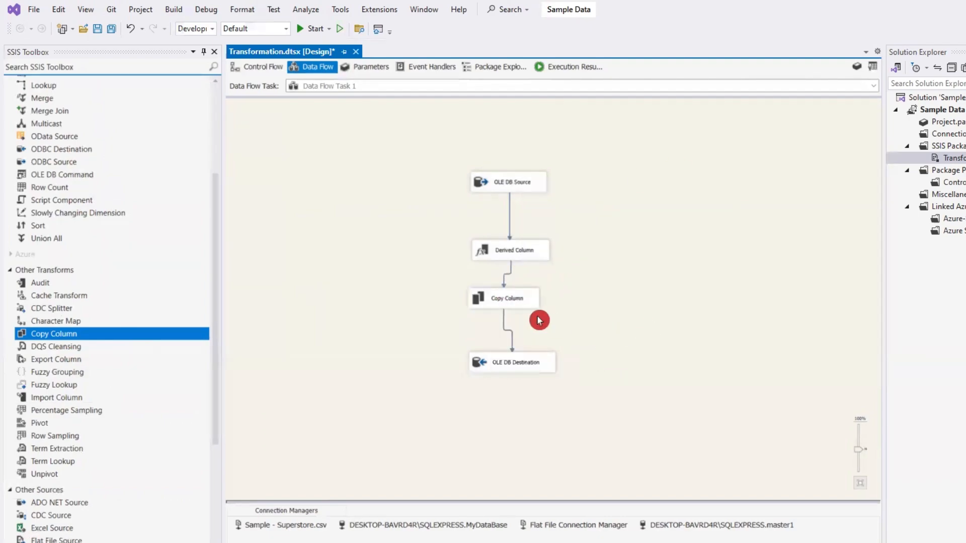
- Configure Copy Column to duplicate Order ID with the output alias Copy of Order ID and accept the settings
double_click(519, 299)
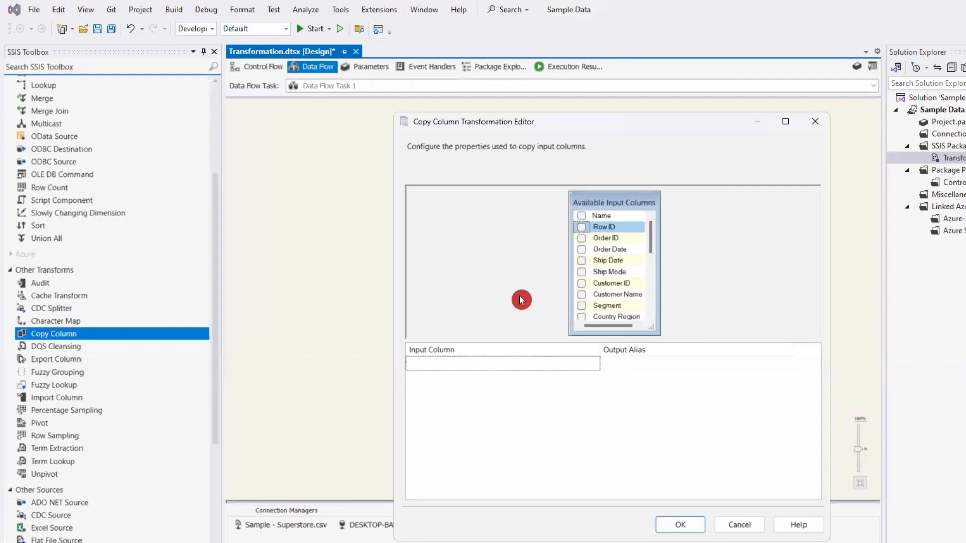
left_click(581, 238)
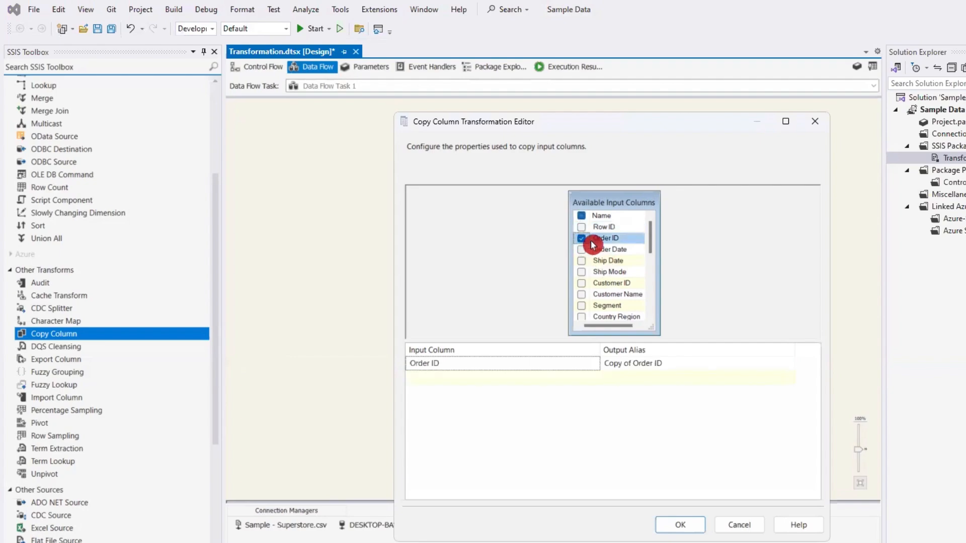
left_click(587, 365)
left_click(628, 364)
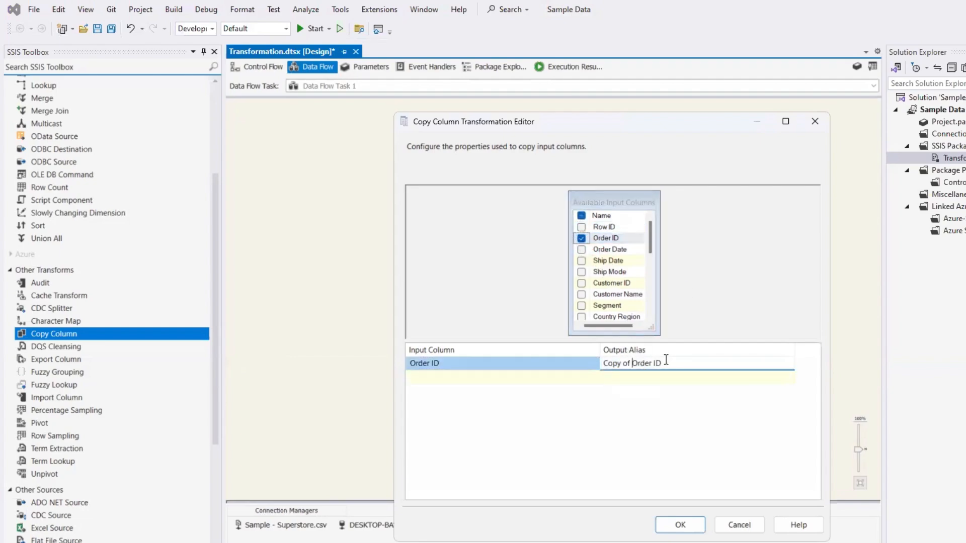
left_click(603, 422)
left_click(666, 423)
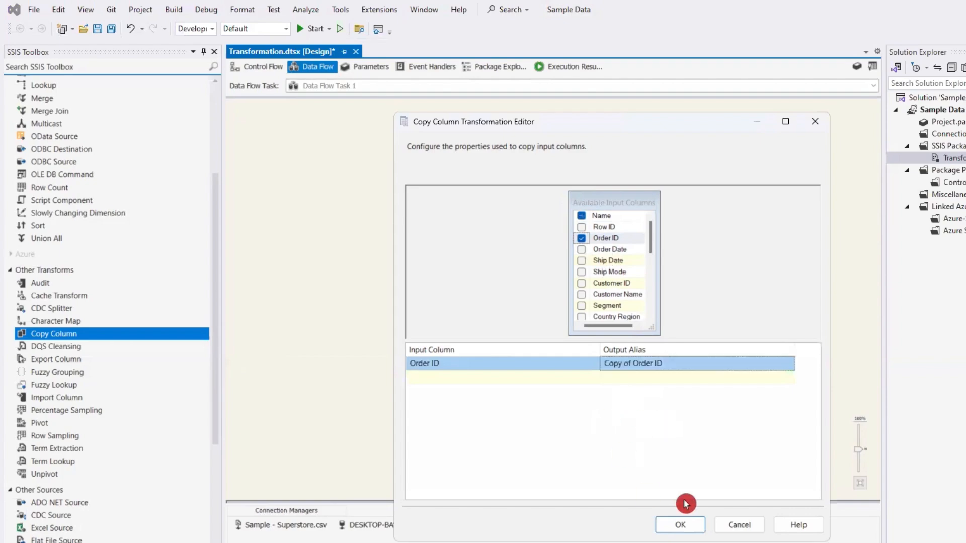
left_click(683, 526)
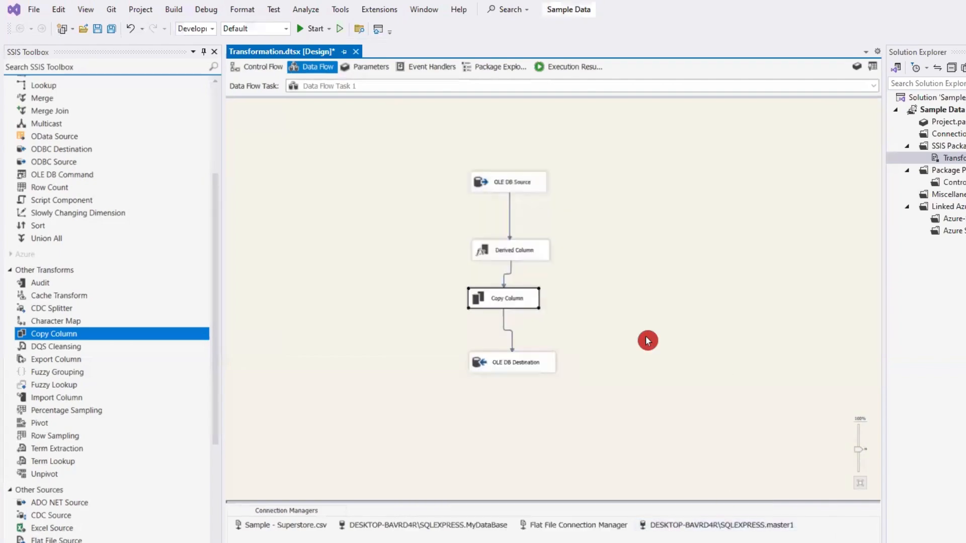
- Move OLE DB Destination and Copy Column further down to lengthen the path below Derived Column
left_click(525, 360)
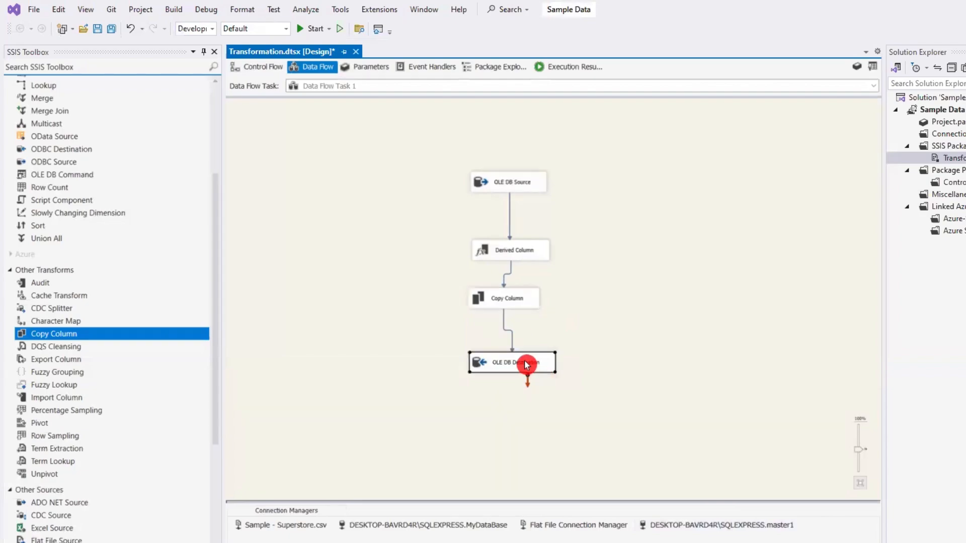
left_click_drag(524, 360, 518, 396)
left_click_drag(503, 301, 507, 339)
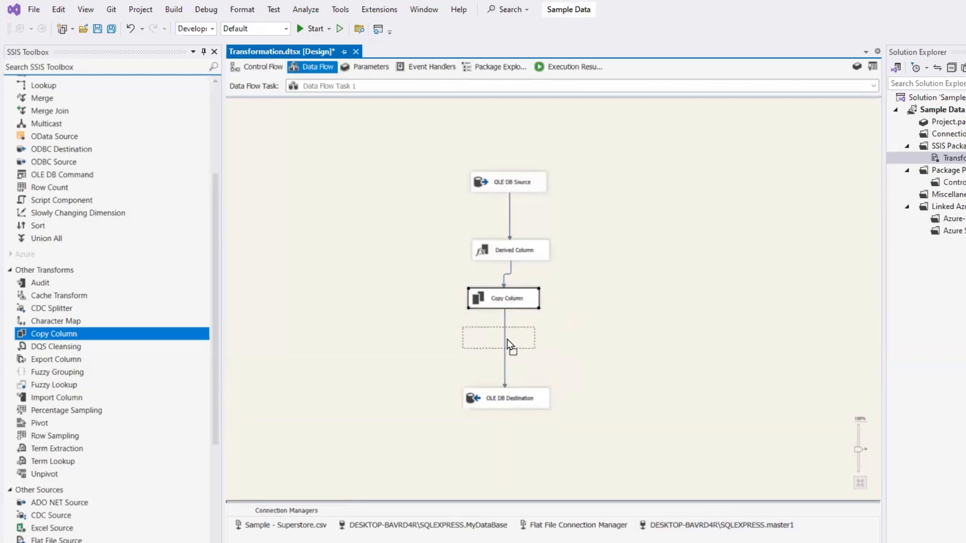
- Enable data viewers on the paths from Derived Column to Copy Column and from Copy Column to OLE DB Destination
right_click(504, 294)
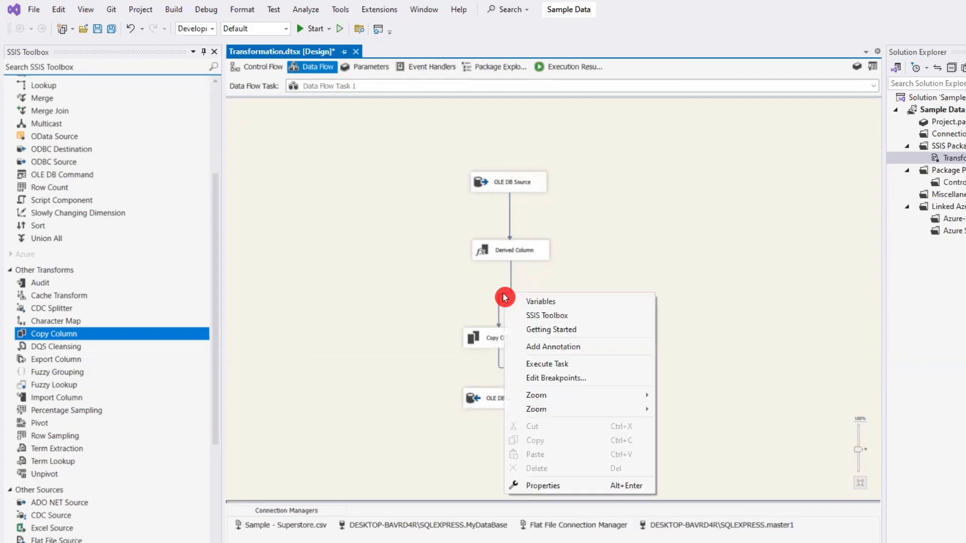
left_click(567, 333)
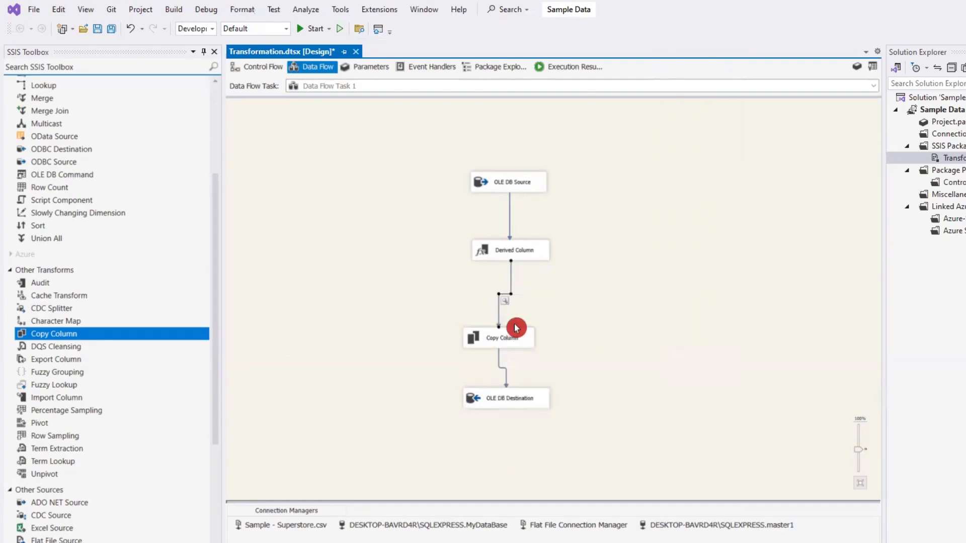
left_click(507, 373)
right_click(507, 372)
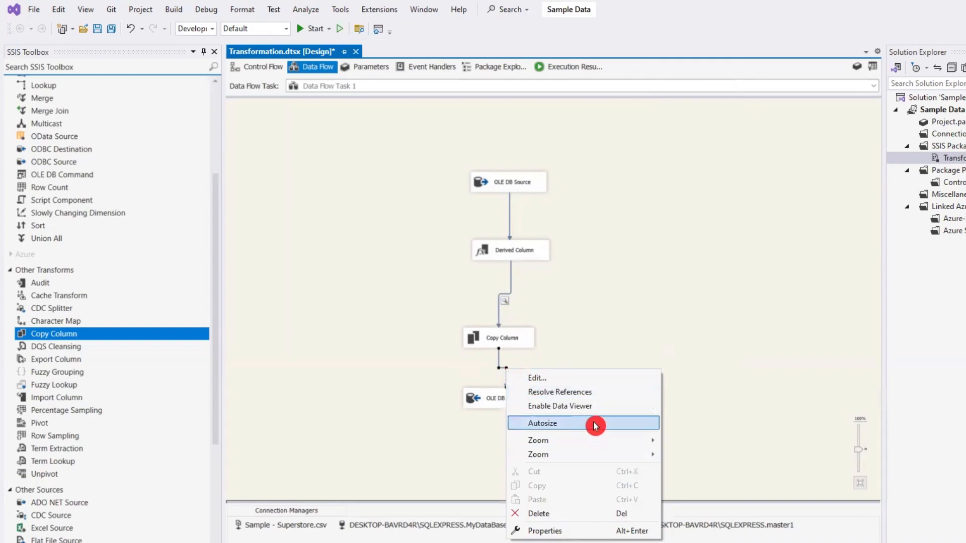
left_click(583, 406)
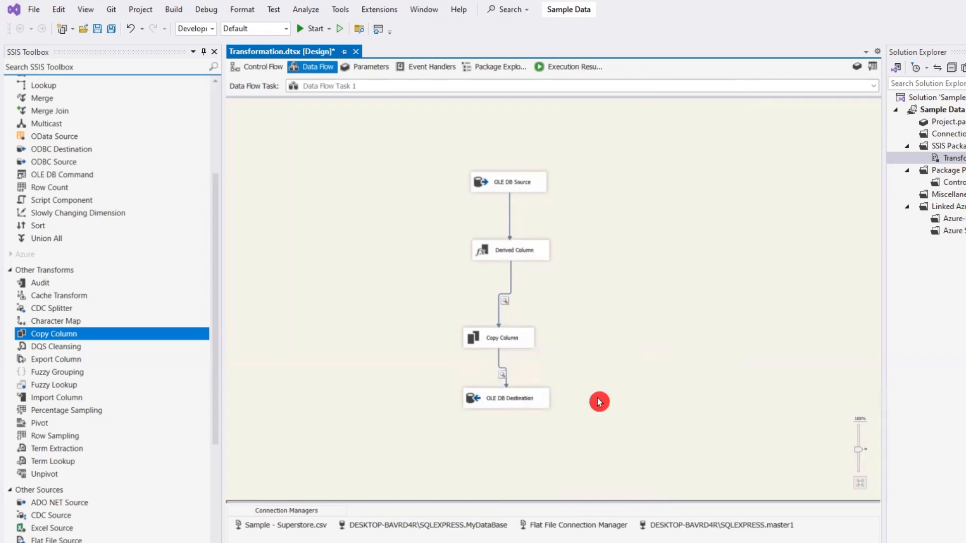
- Execute only Data Flow Task 1 from the control flow
left_click(270, 70)
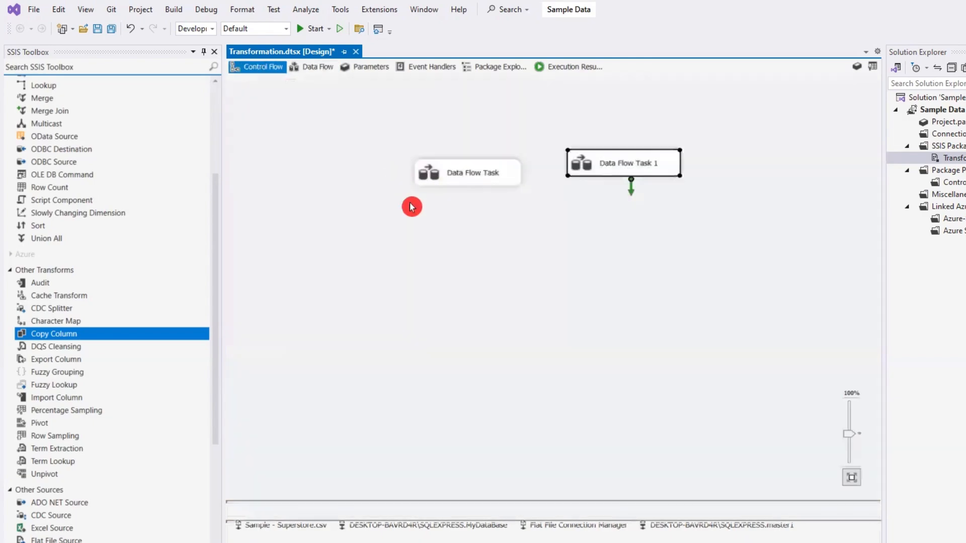
right_click(633, 165)
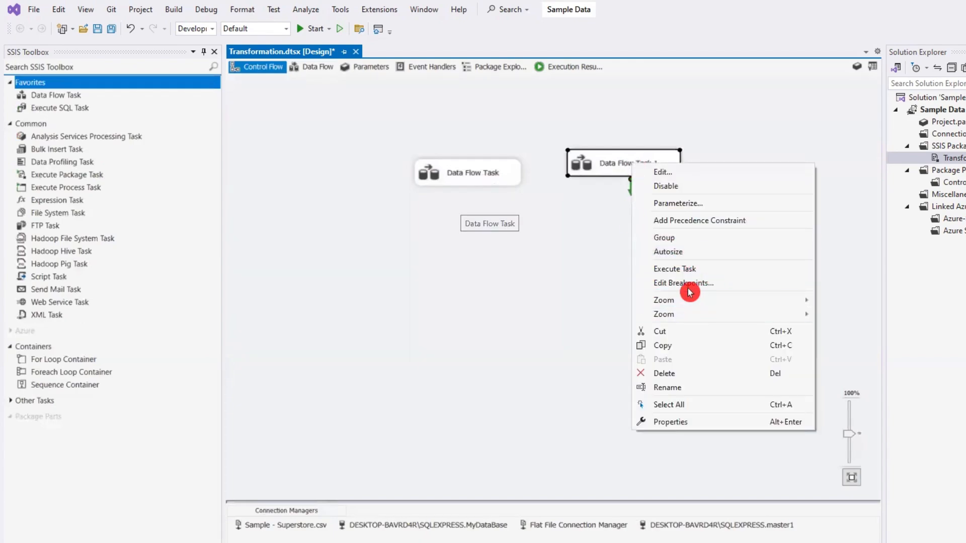
left_click(686, 270)
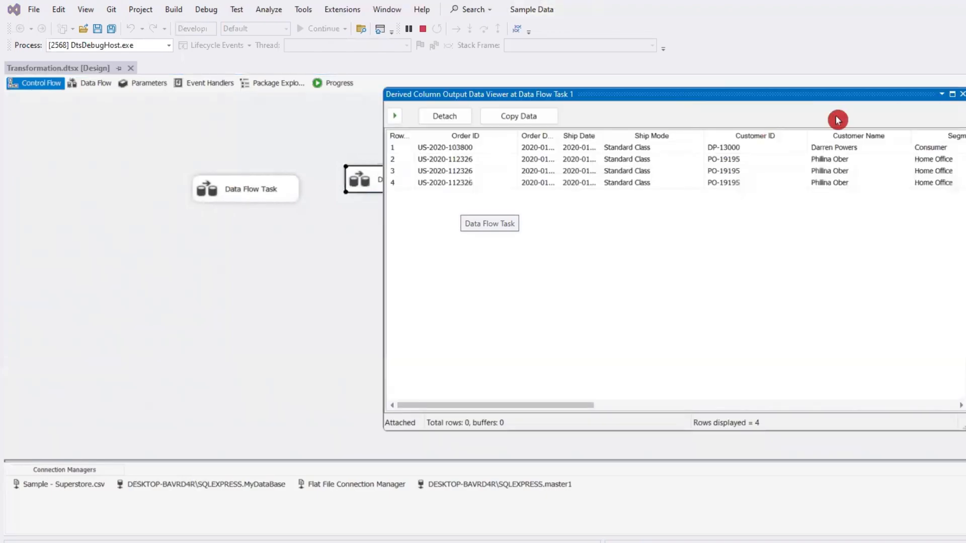
- Maximize the Derived Column output data viewer and examine the row columns across its full width
left_click(956, 97)
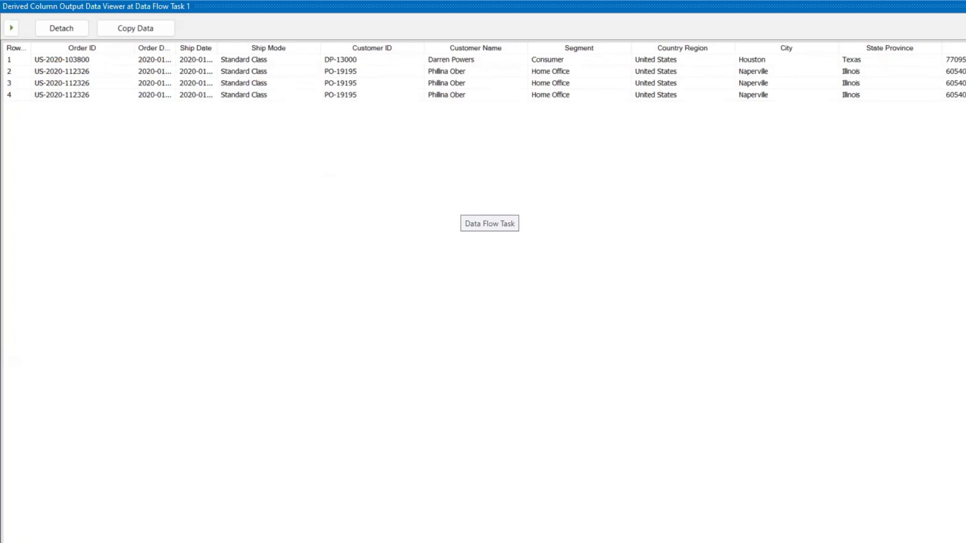
scroll(483, 292, "right", 8)
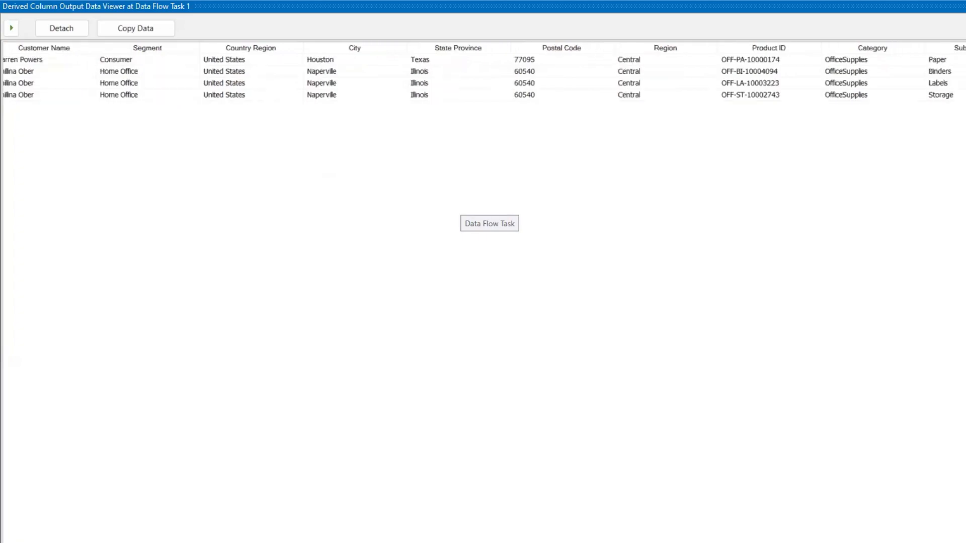
scroll(483, 75, "left", 10)
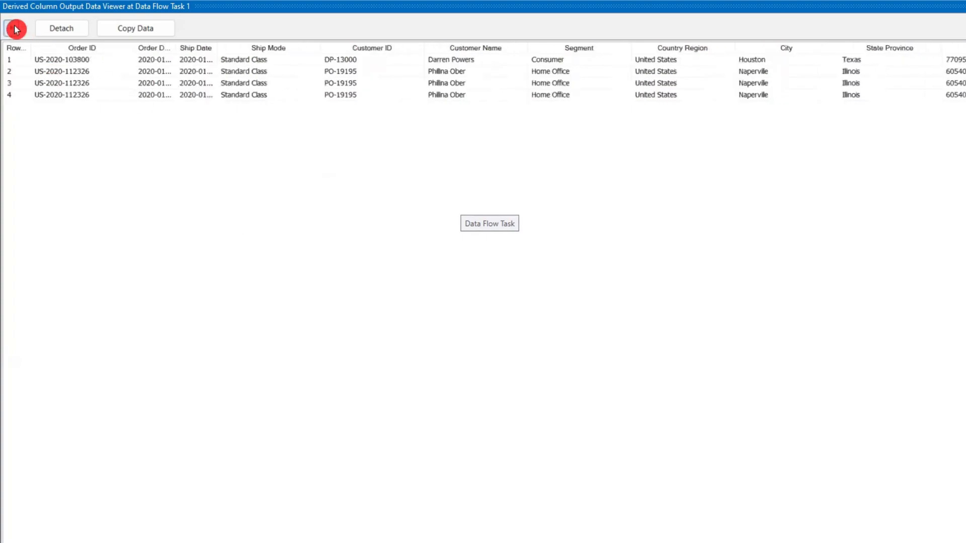
- Resume the data flow paused at the data viewer and close the viewer window
left_click(17, 28)
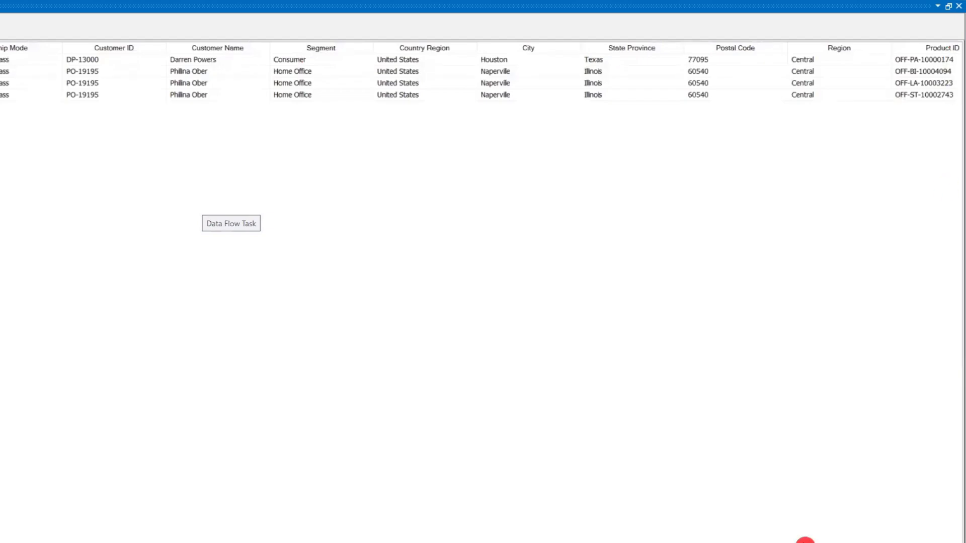
scroll(483, 292, "right", 10)
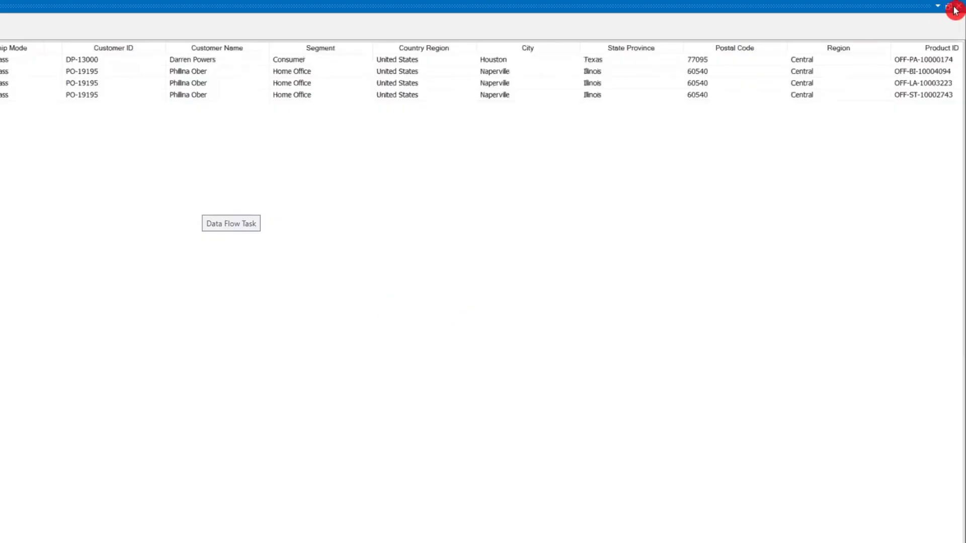
left_click(955, 10)
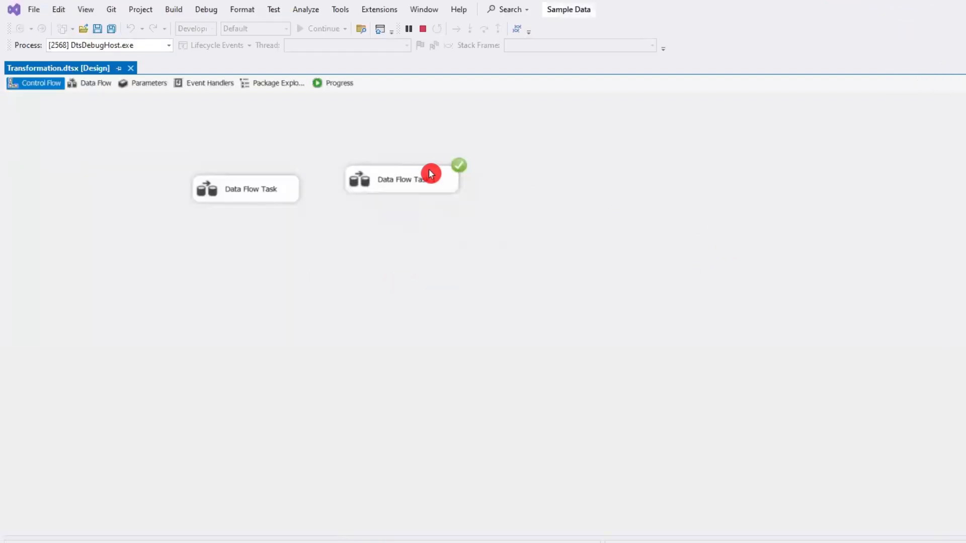
- Stop the debugging run and move Copy Column closer to Derived Column inside Data Flow Task 1
left_click(429, 171)
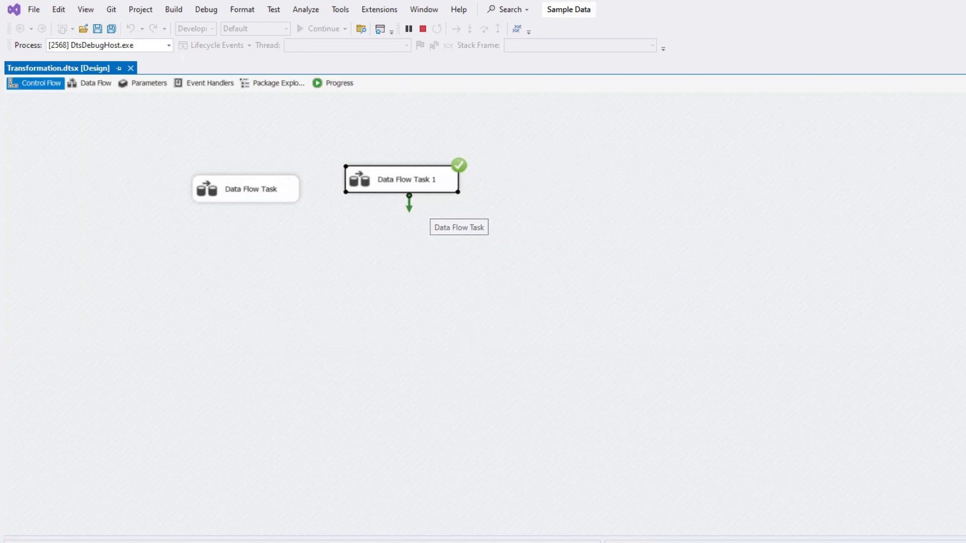
left_click(424, 28)
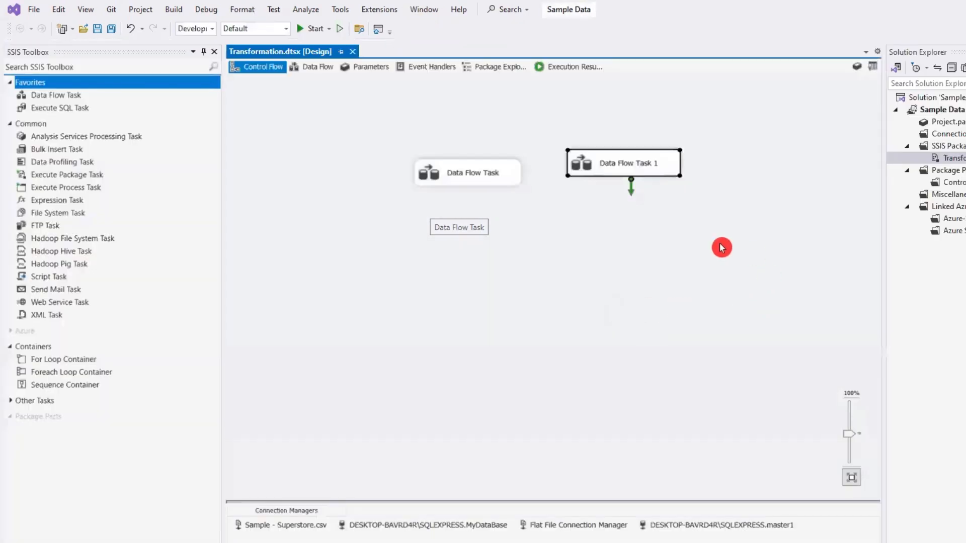
double_click(641, 165)
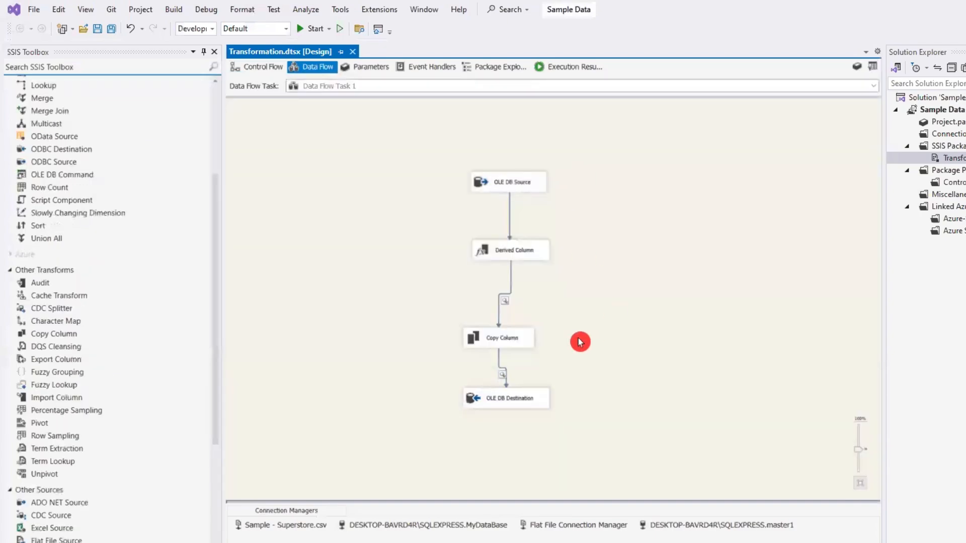
left_click_drag(514, 336, 507, 308)
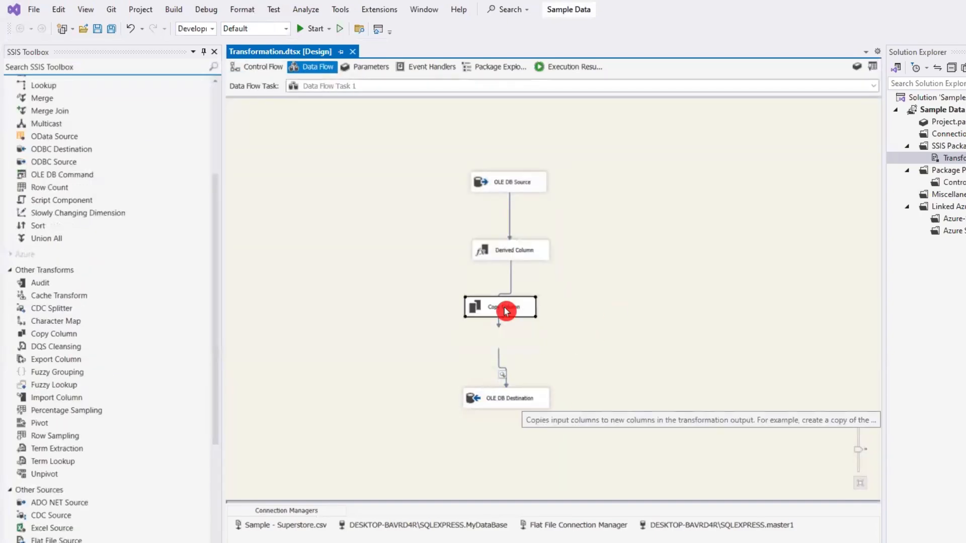
- Add a Character Map transformation between Copy Column and OLE DB Destination in the data flow
scroll(87, 303, "down", 2)
left_click(57, 250)
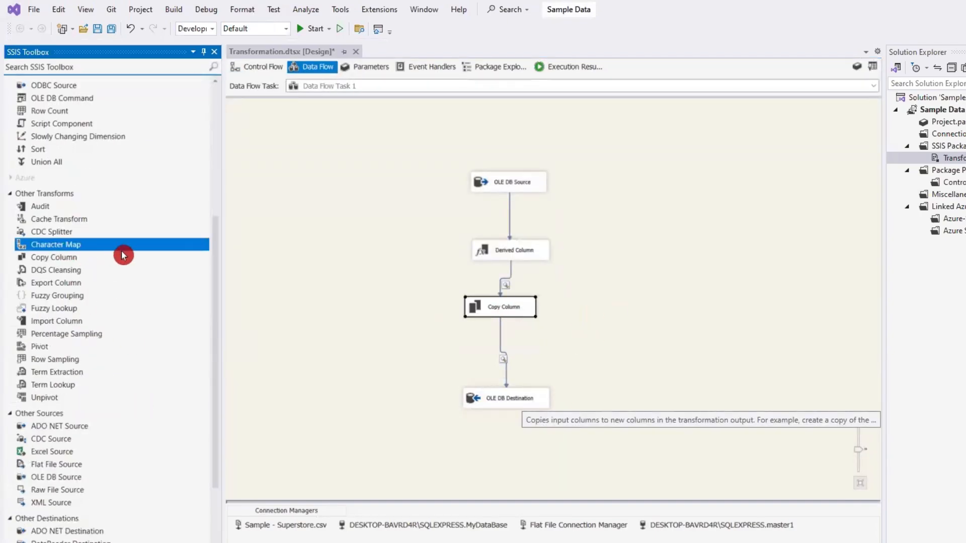
left_click_drag(57, 250, 121, 245)
mouse_move(491, 352)
left_mouse_down()
mouse_move(530, 356)
mouse_move(496, 355)
left_mouse_up()
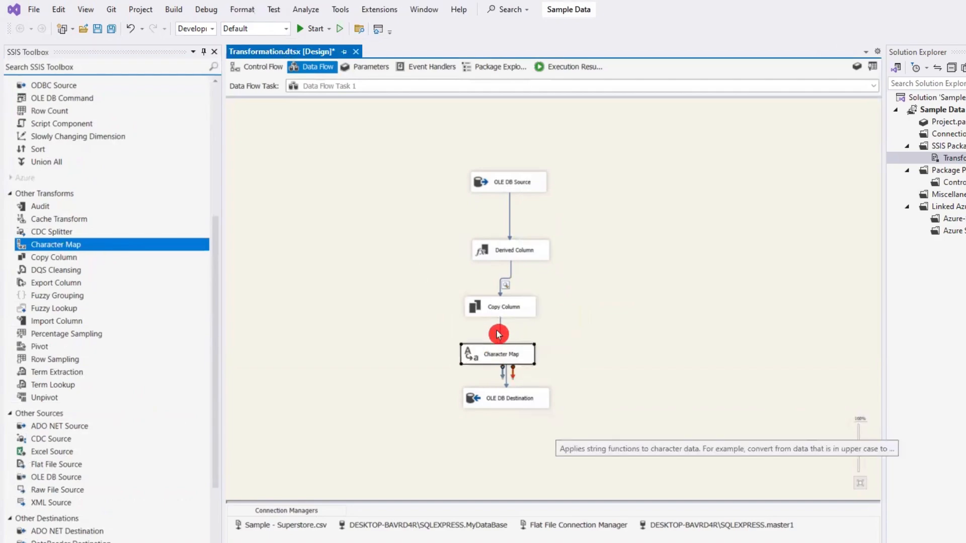
- Delete the path from Copy Column to OLE DB Destination and connect Copy Column to Character Map
left_click(500, 334)
left_click(501, 334)
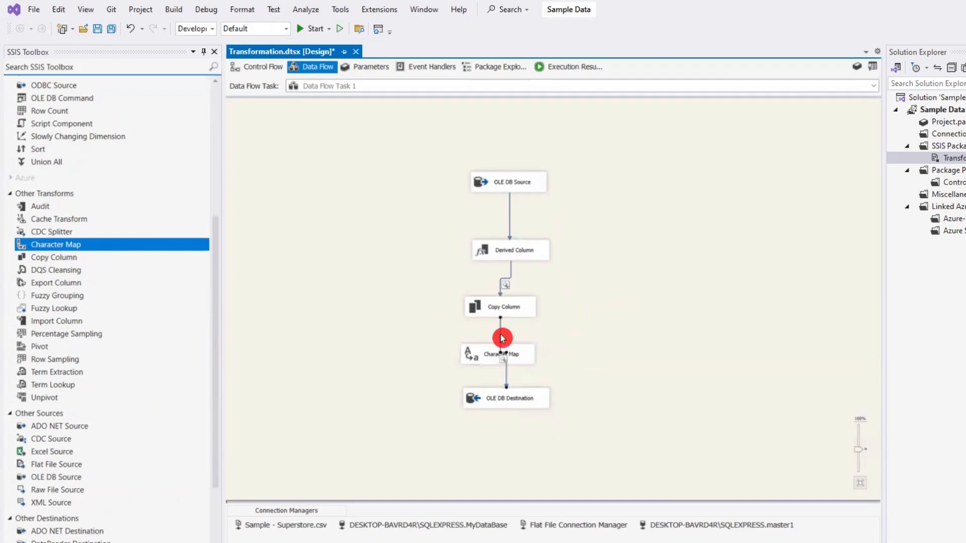
key("Delete")
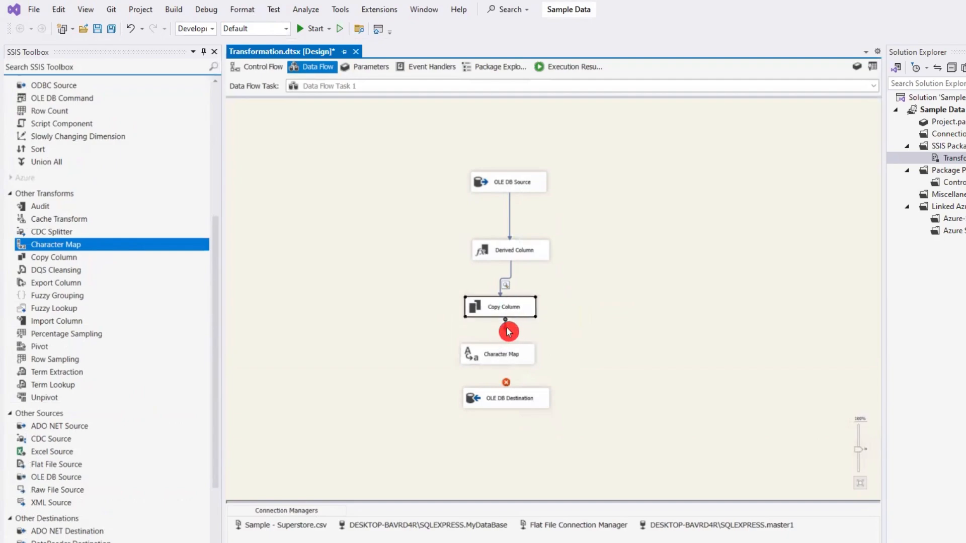
left_click_drag(507, 327, 505, 356)
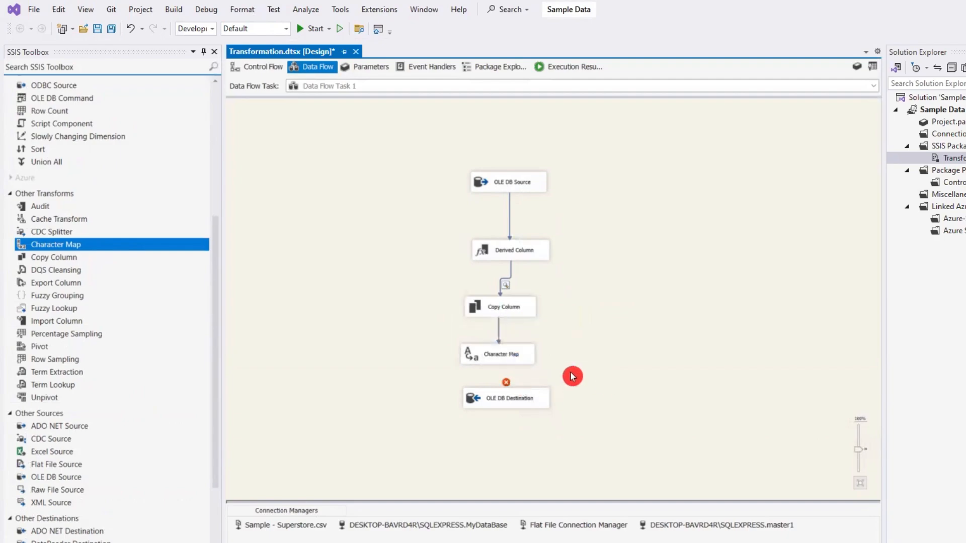
- Open the Character Map editor, include the Short_Order_ID input column, and set its destination to In-place change
double_click(497, 358)
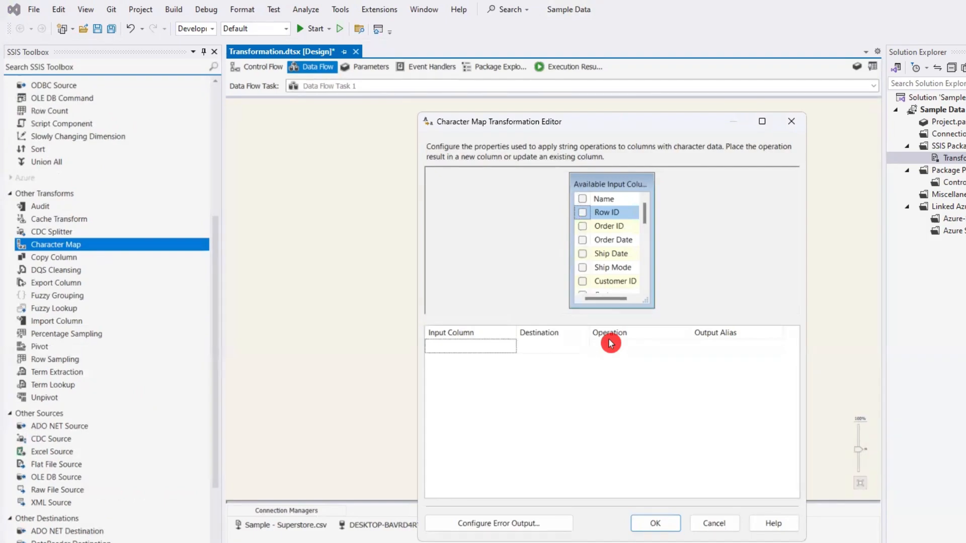
scroll(588, 267, "down", 7)
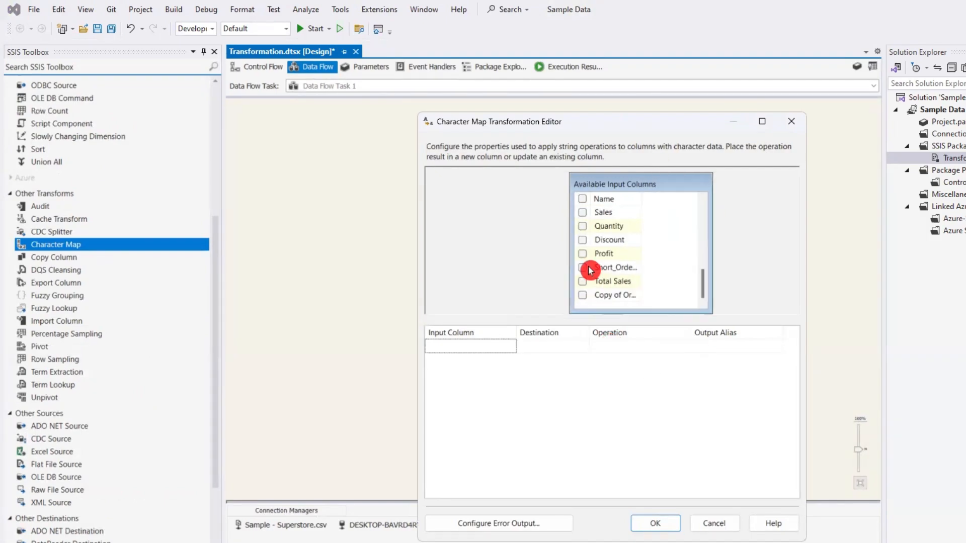
left_click(583, 267)
left_click(579, 347)
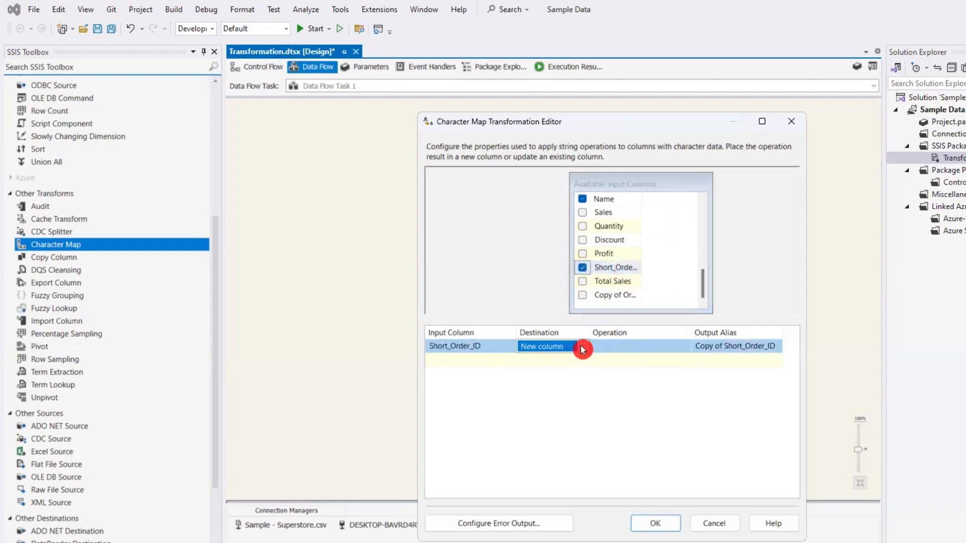
left_click(583, 349)
left_click(567, 372)
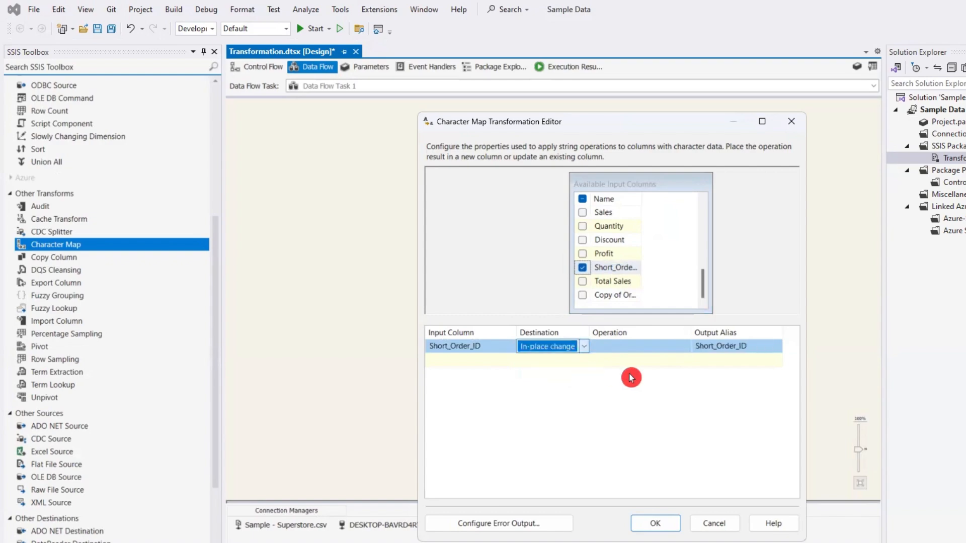
- Set the Short_Order_ID operation to Lowercase and accept the Character Map settings
left_click(734, 346)
left_click(631, 347)
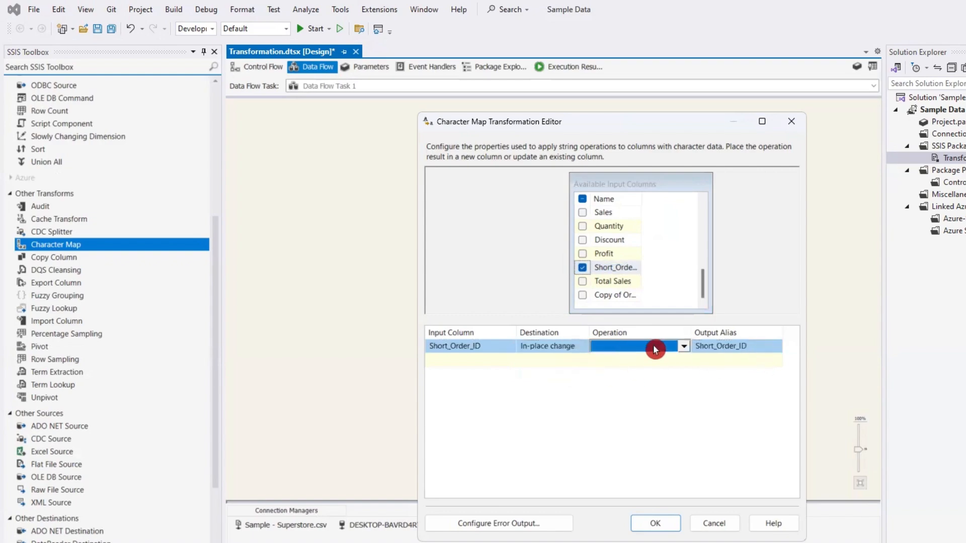
left_click(685, 347)
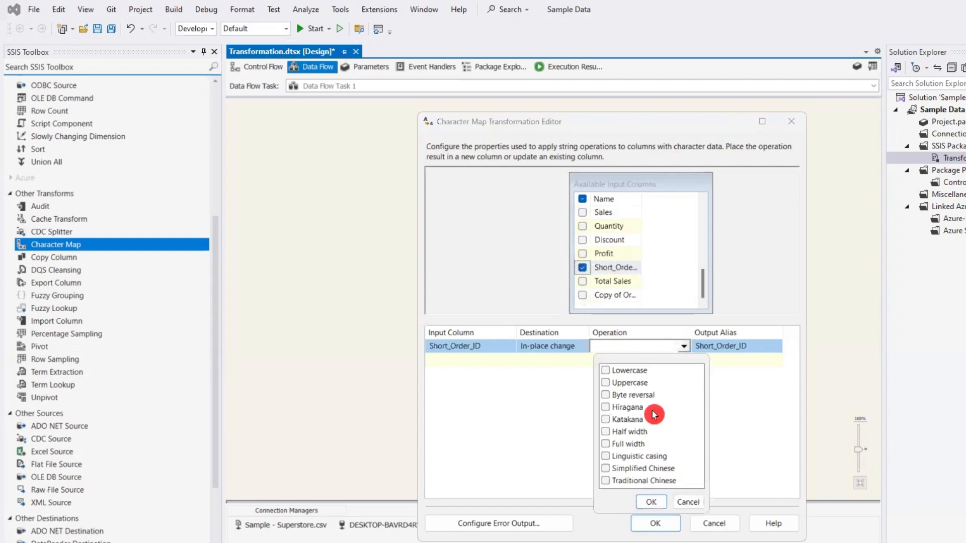
left_click(606, 371)
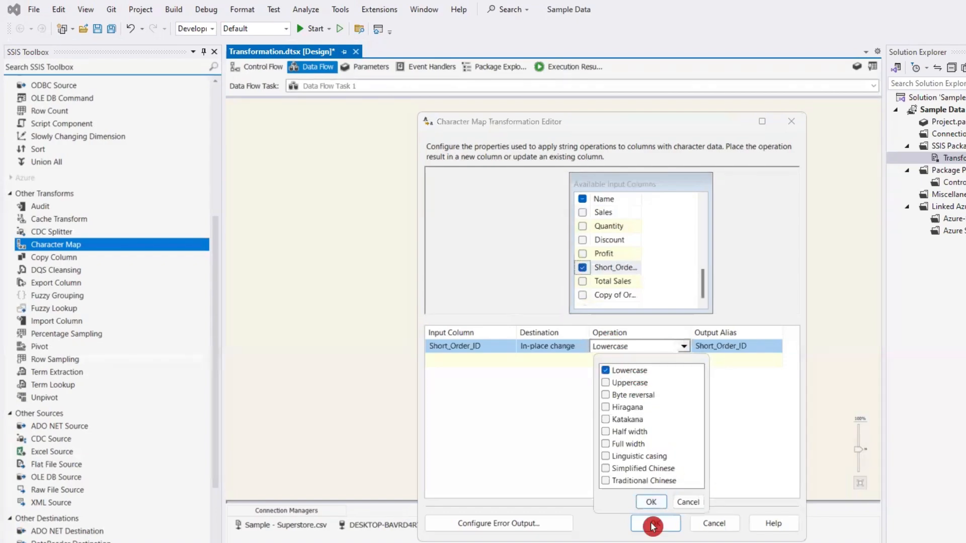
left_click(647, 503)
left_click(656, 524)
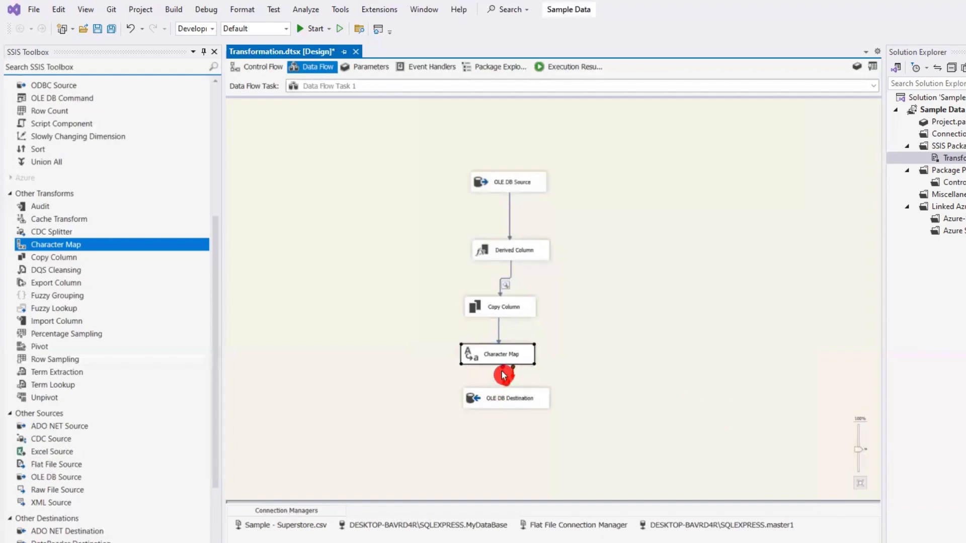
- Connect Character Map to OLE DB Destination and execute only Data Flow Task 1 from the control flow
left_click_drag(503, 375, 504, 398)
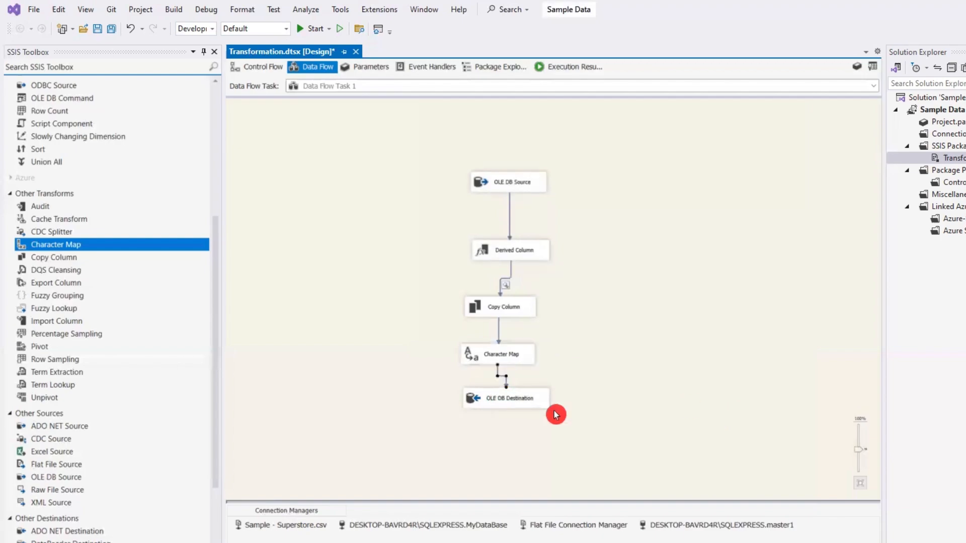
left_click(259, 67)
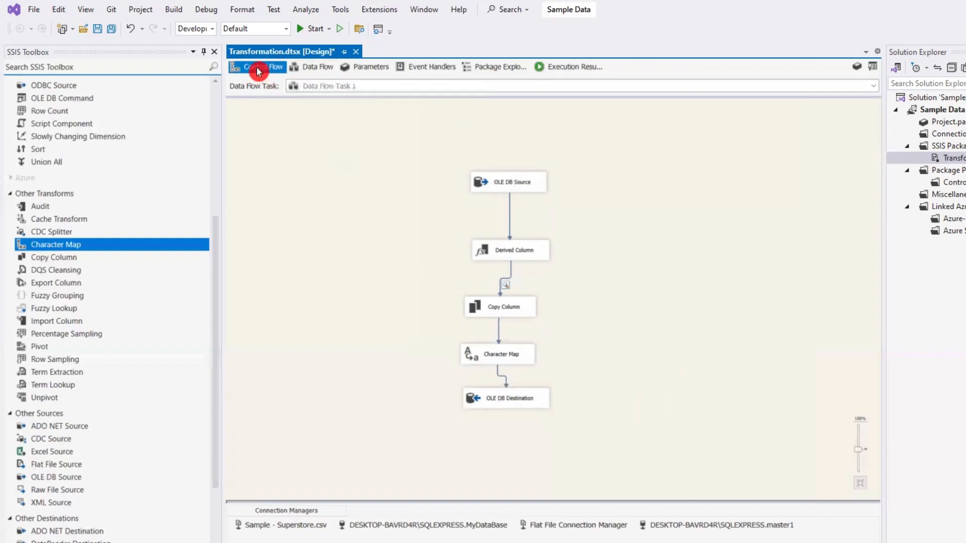
right_click(643, 161)
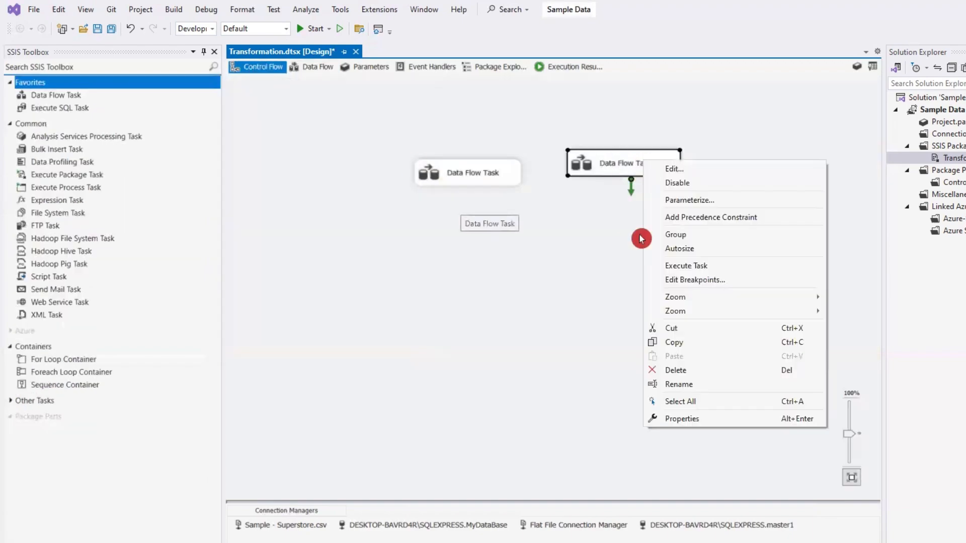
left_click(698, 266)
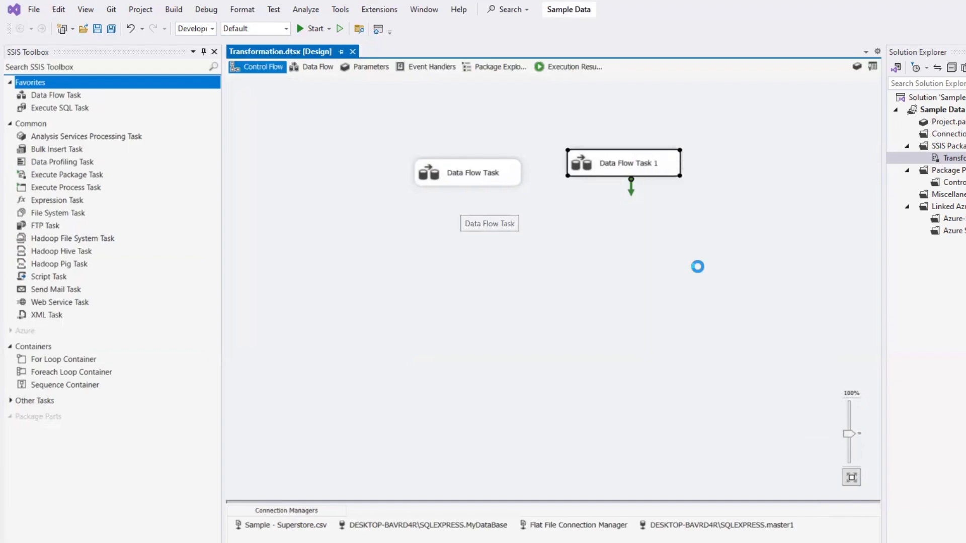
- Switch to SQL Server Management Studio and run only the SELECT query on master's Transformation_1 table
left_click(402, 179)
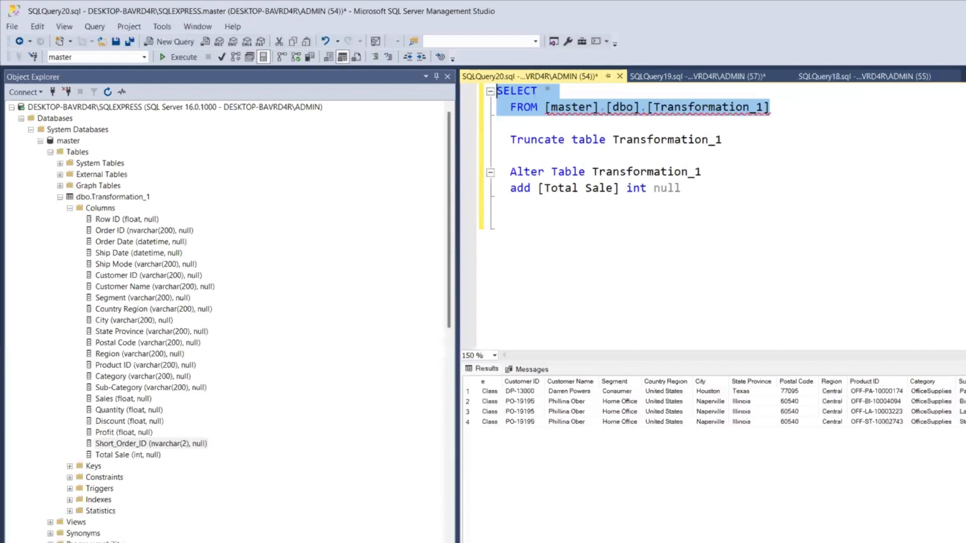
left_click(809, 119)
left_click_drag(792, 102, 423, 87)
left_click(181, 61)
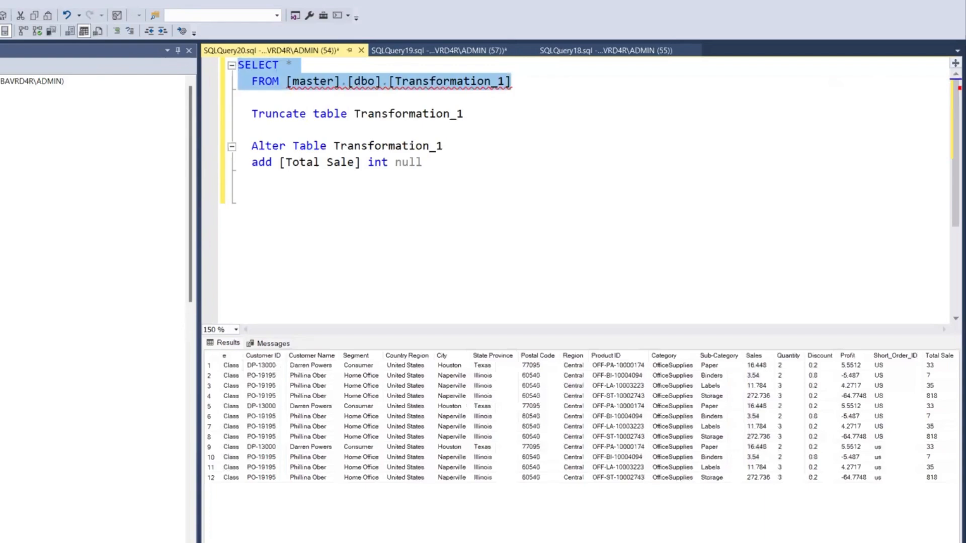
- Compare the Short_Order_ID values of the earlier rows with the newly loaded rows in the query results
left_click_drag(236, 437, 943, 485)
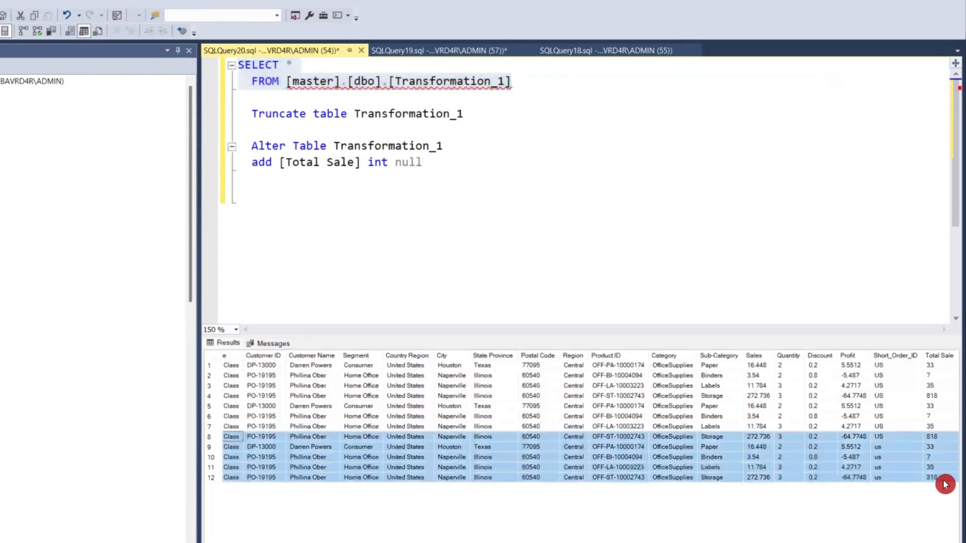
left_click(889, 366)
left_click_drag(896, 437, 882, 367)
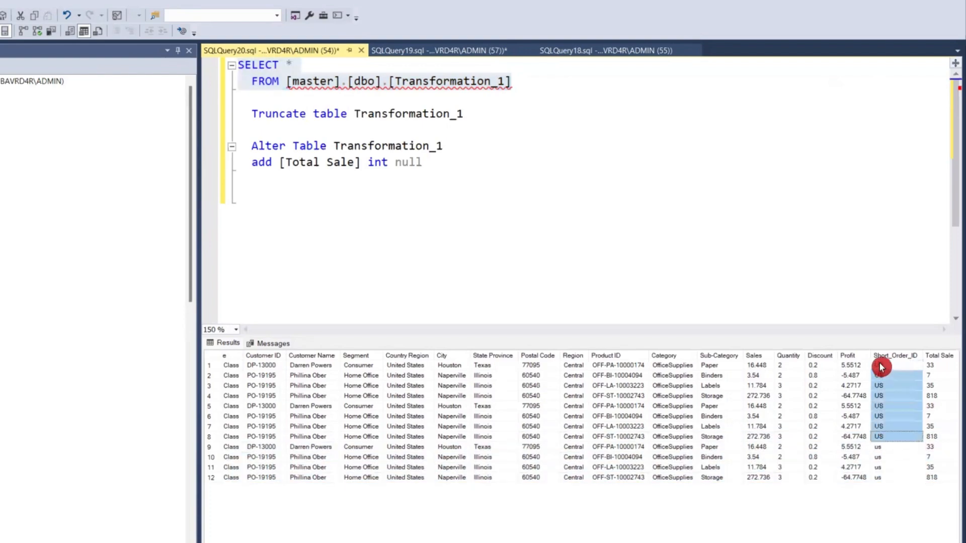
left_click_drag(886, 448, 216, 470)
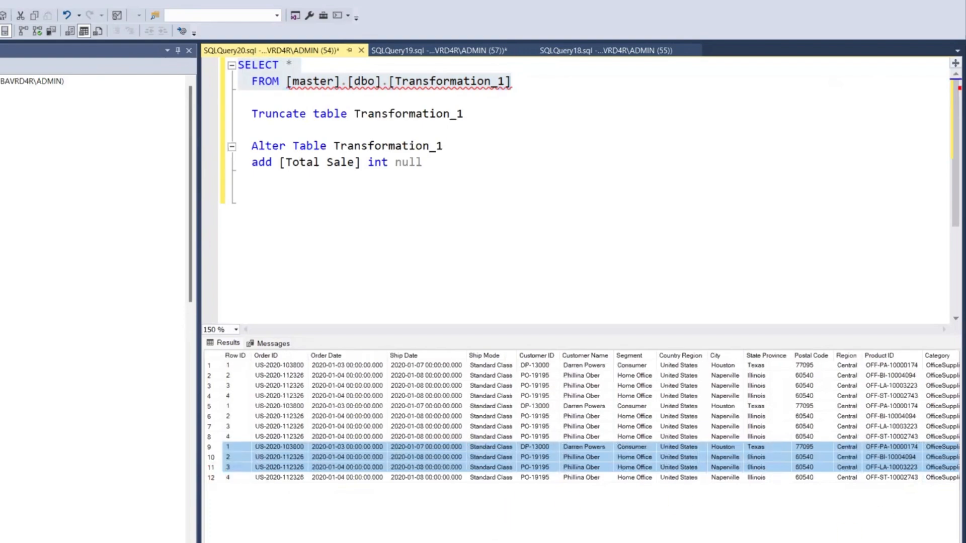
scroll(590, 416, "right", 5)
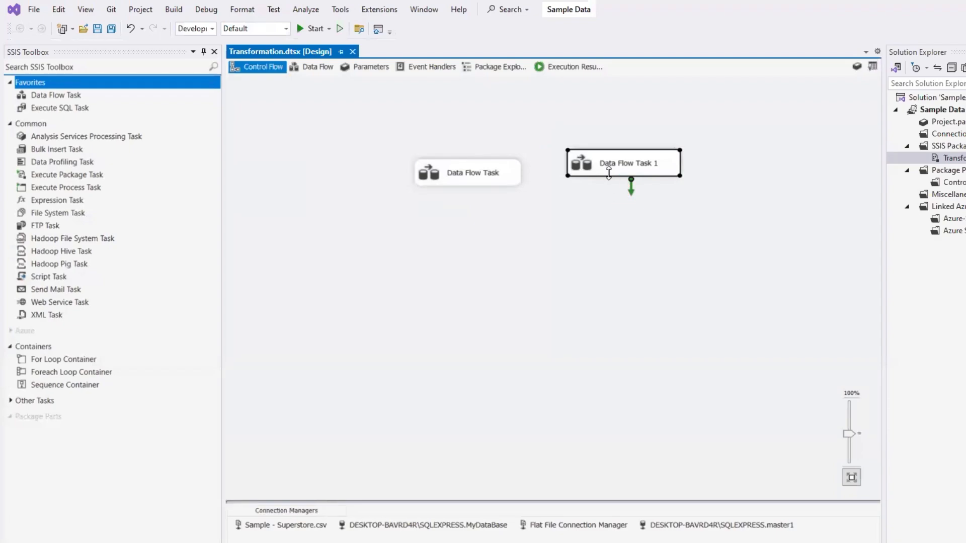
- Reopen Character Map in Data Flow Task 1 and review the operations available for Short_Order_ID, keeping Lowercase
double_click(621, 164)
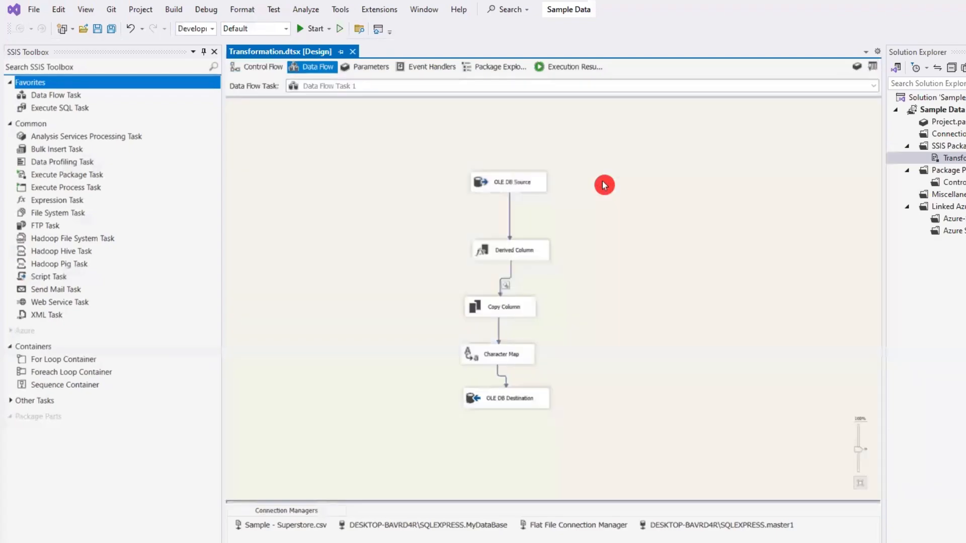
left_click(514, 360)
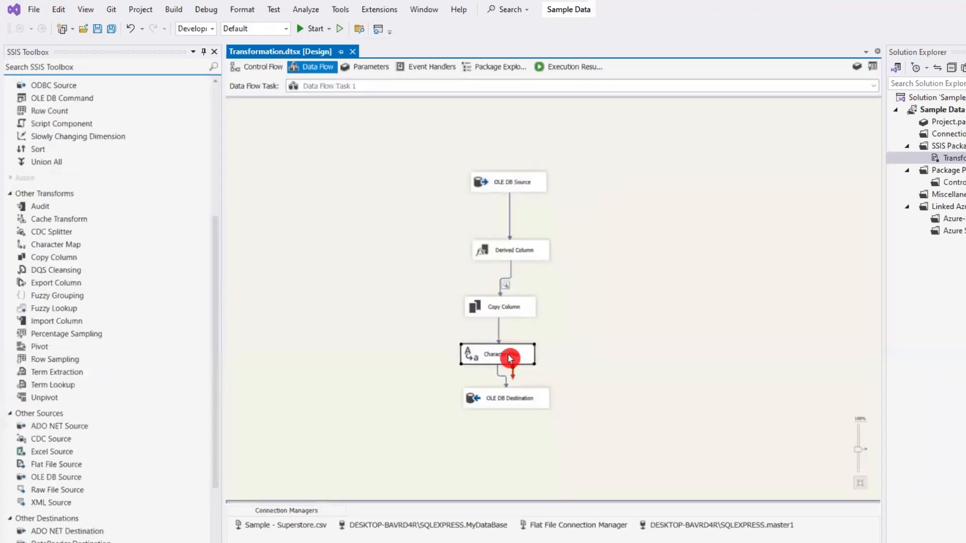
double_click(514, 360)
left_click(627, 348)
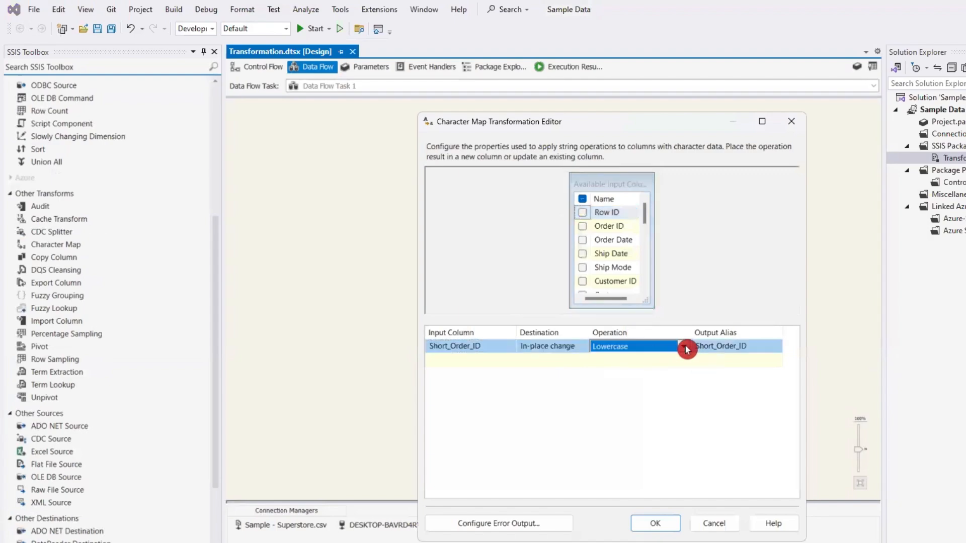
left_click(684, 346)
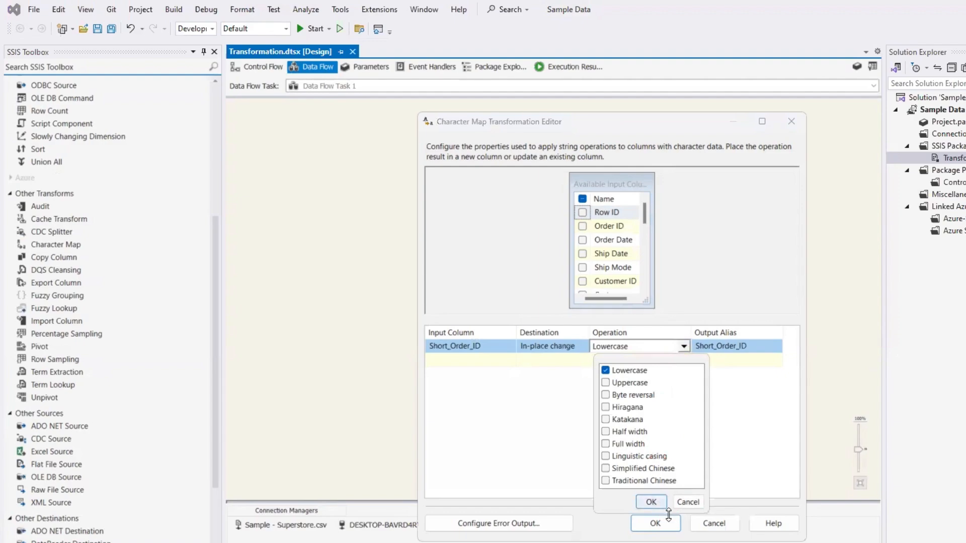
left_click(655, 503)
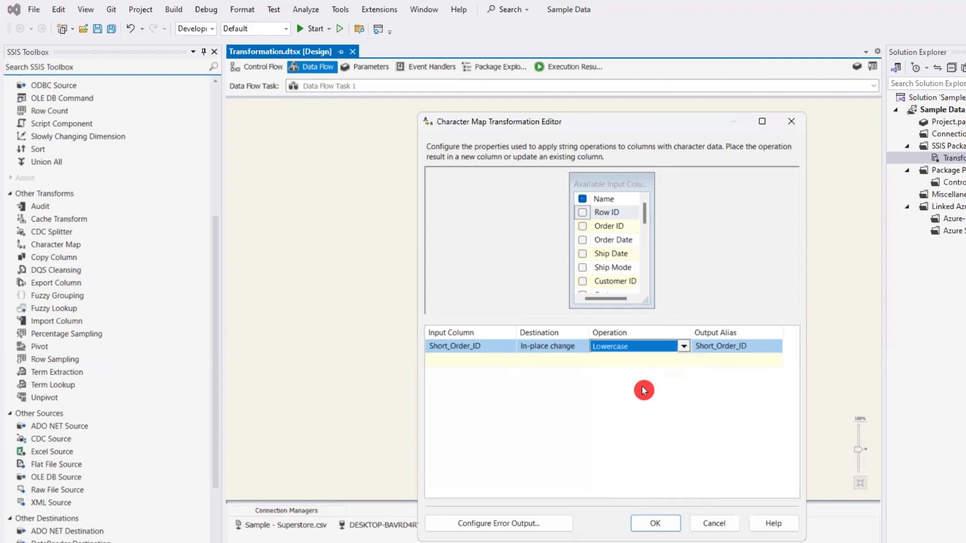
left_click(652, 524)
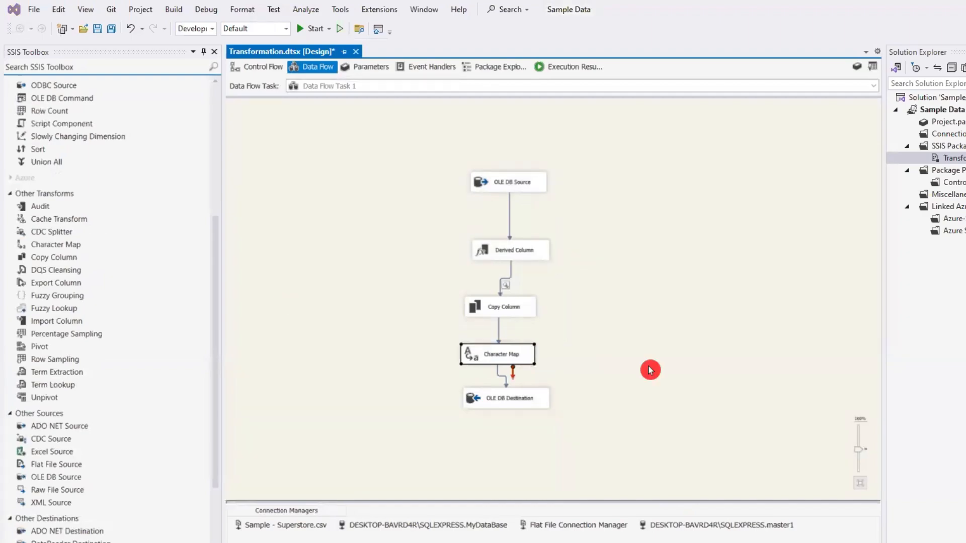
- Move OLE DB Destination further down and add a Sort transformation between Character Map and OLE DB Destination
left_click(619, 403)
left_click_drag(506, 399, 488, 438)
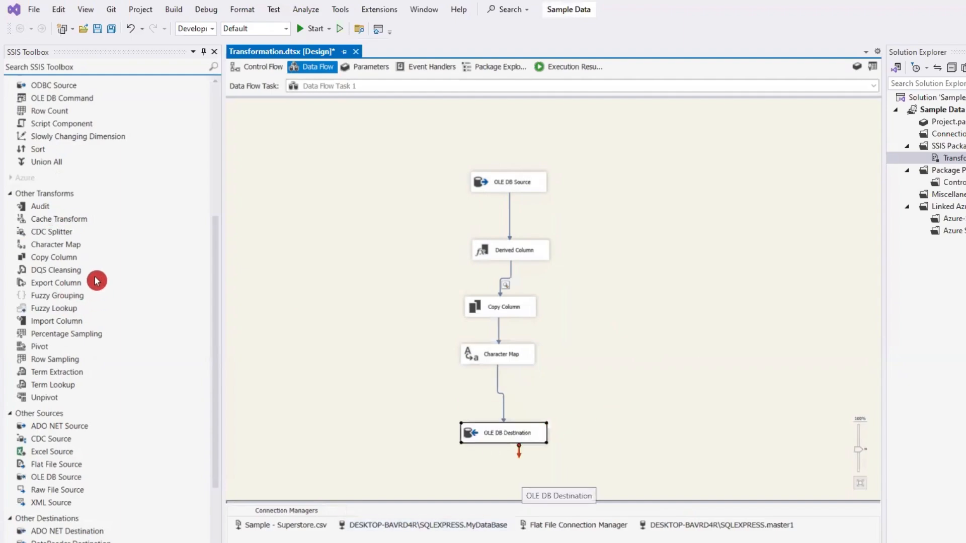
scroll(98, 280, "up", 2)
left_click_drag(36, 225, 546, 393)
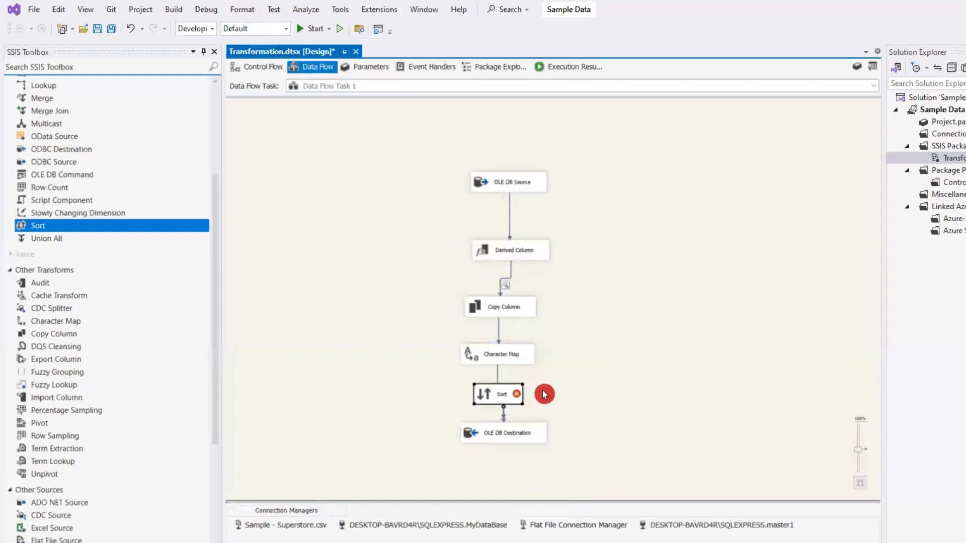
- Delete the path connecting Character Map directly to OLE DB Destination
left_click(501, 378)
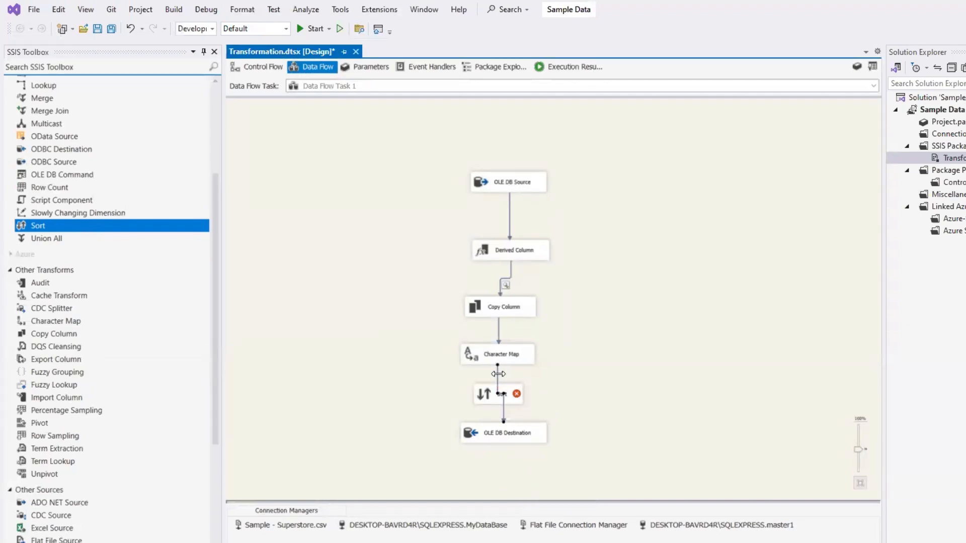
left_click(501, 379)
key("Delete")
left_click(501, 358)
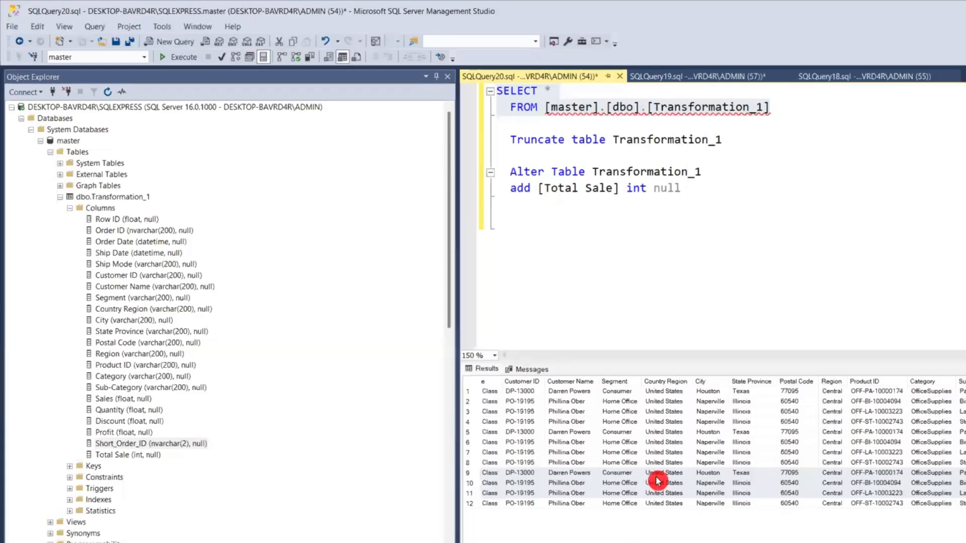
- Examine the repeated rows in the Transformation_1 results in SQL Server Management Studio and return to the Sort transformation
left_click_drag(657, 481, 652, 532)
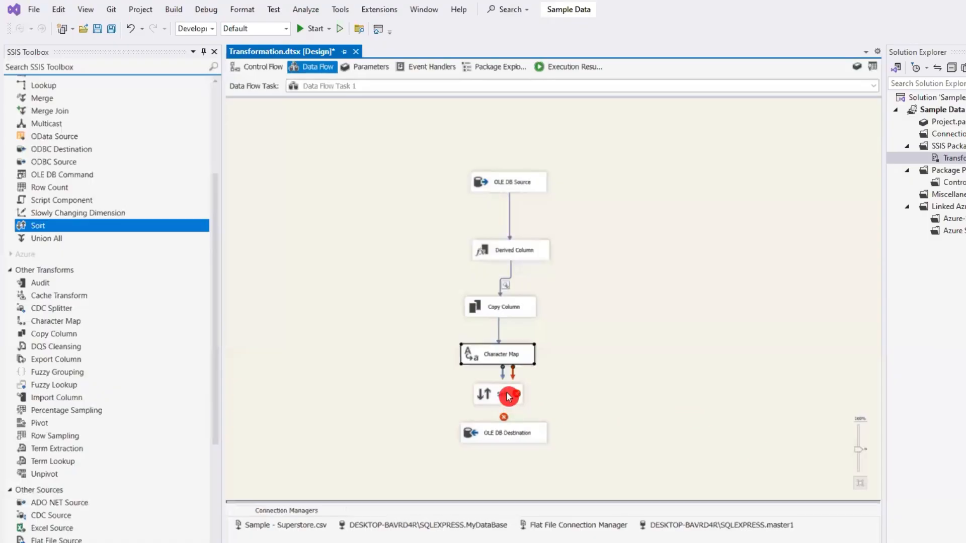
left_click(509, 396)
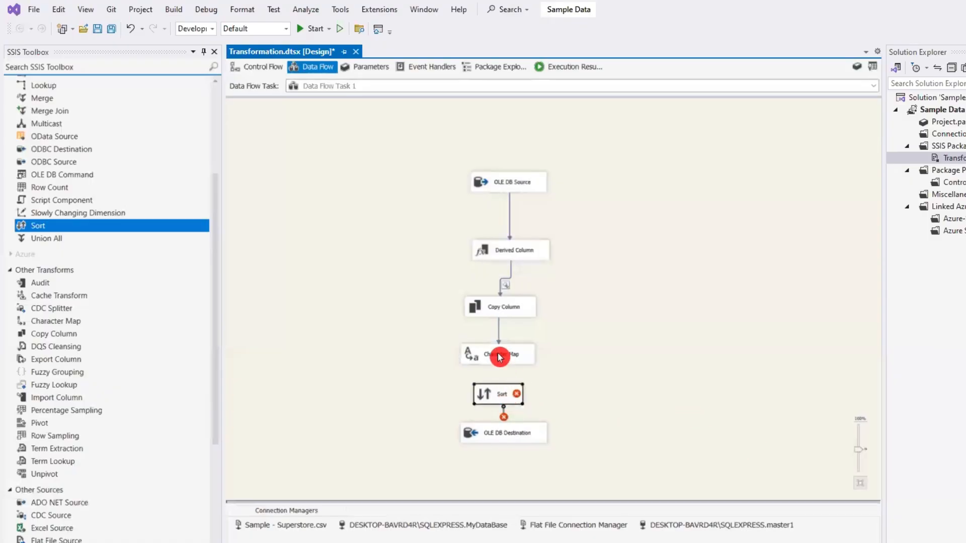
- Connect Character Map to the Sort transformation and configure Sort to order rows by Total Sales, ascending
left_click(500, 358)
left_click_drag(505, 377, 505, 397)
double_click(502, 395)
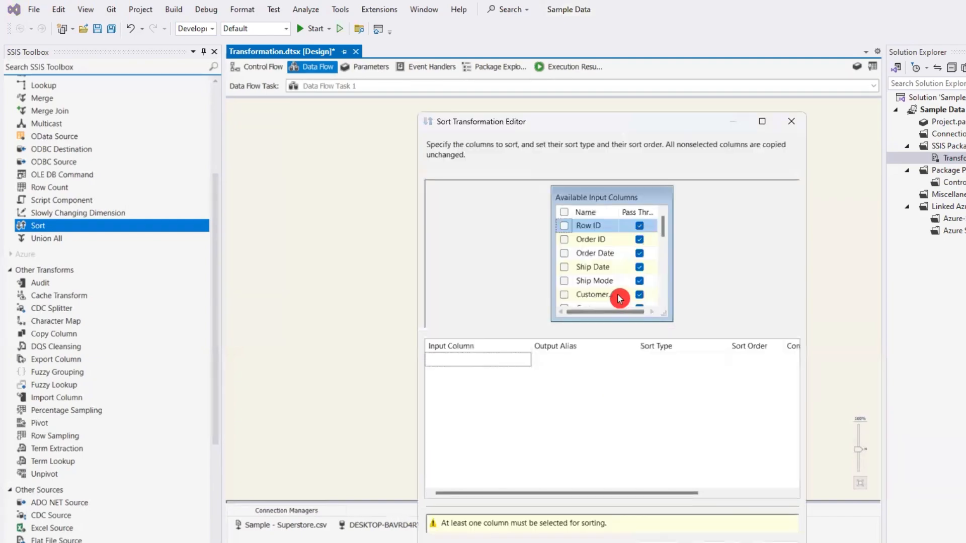
scroll(622, 287, "down", 5)
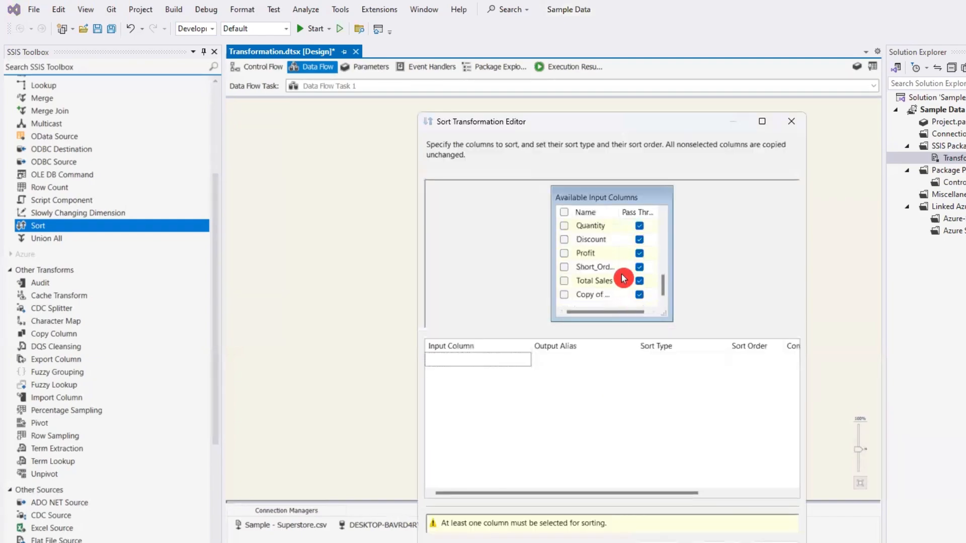
left_click(564, 281)
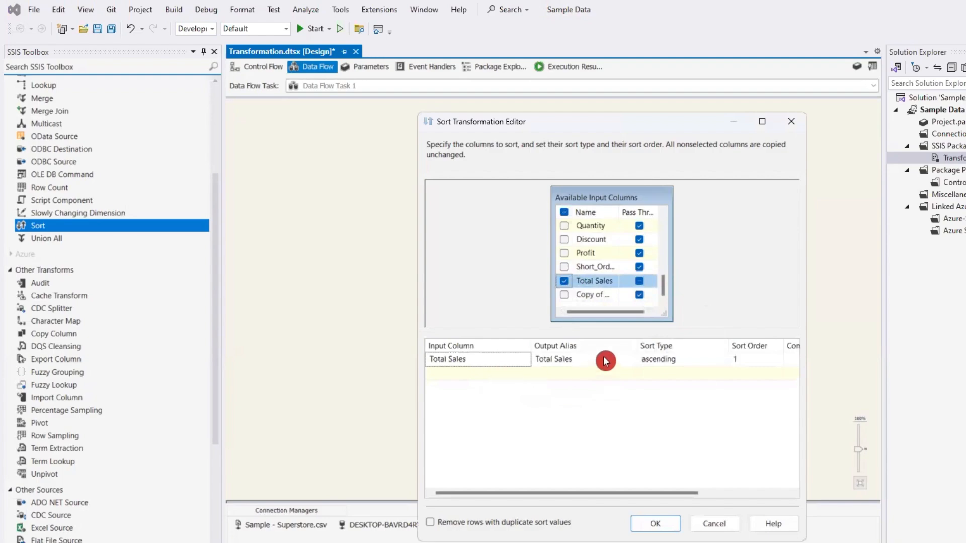
left_click(652, 362)
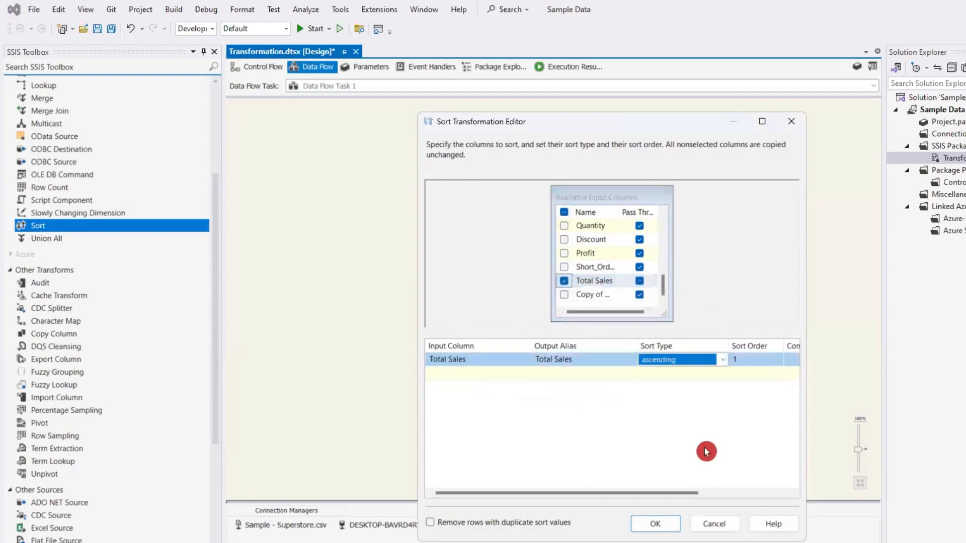
left_click(654, 525)
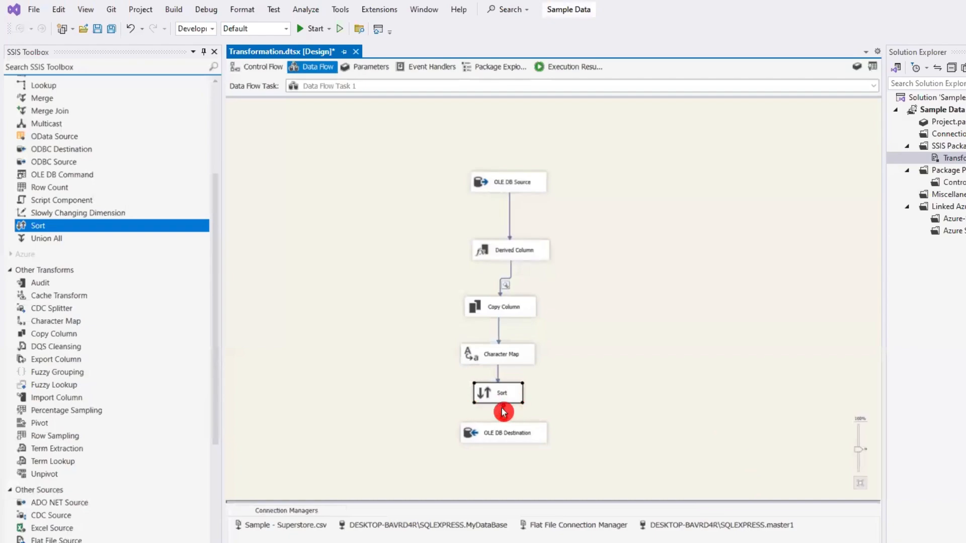
- Connect the Sort output to OLE DB Destination, then open the destination's settings and accept them
left_click_drag(504, 406, 508, 434)
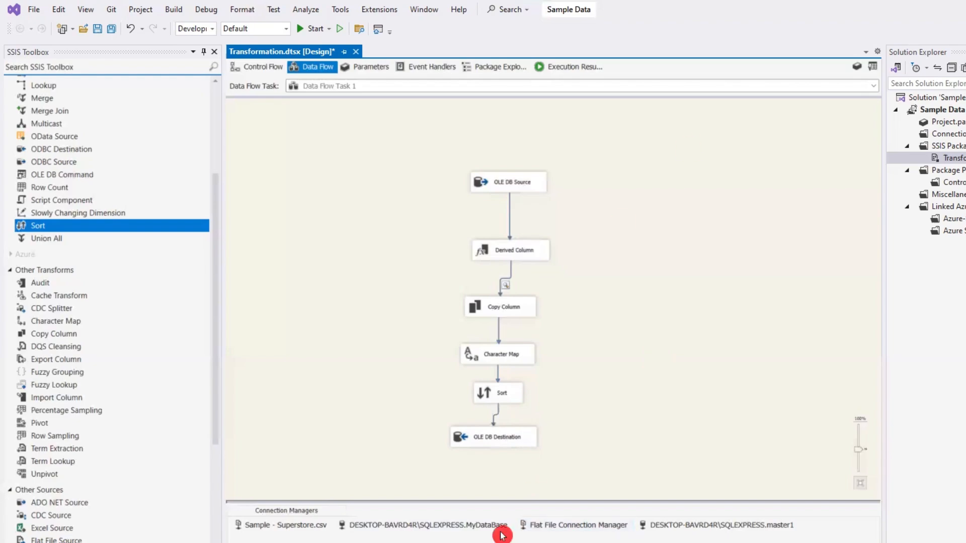
double_click(505, 440)
left_click(672, 530)
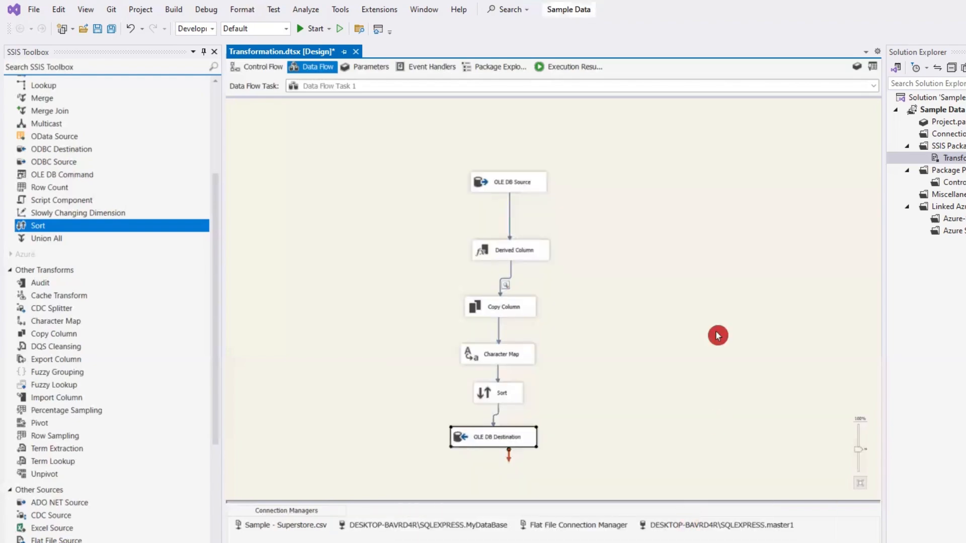
- Return to the control flow and execute only Data Flow Task 1
left_click(264, 71)
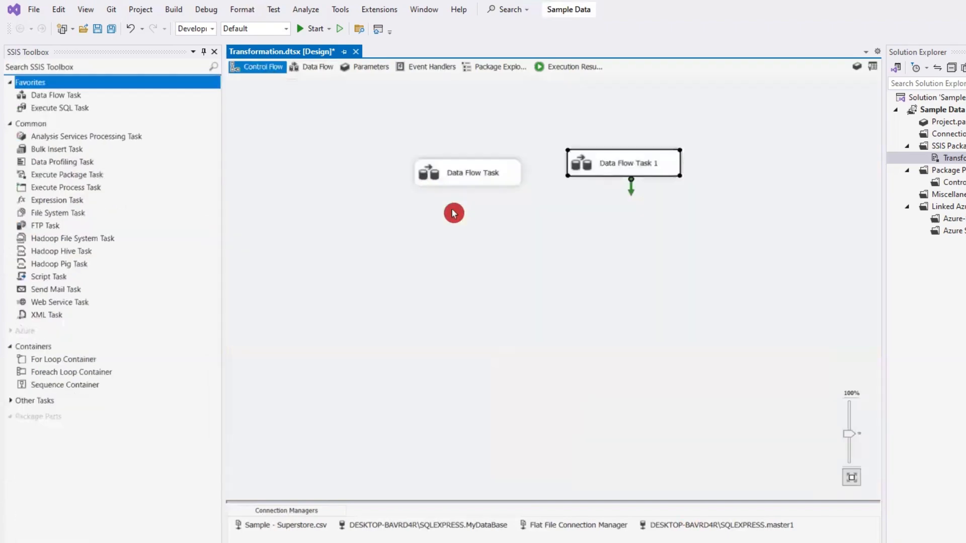
right_click(643, 164)
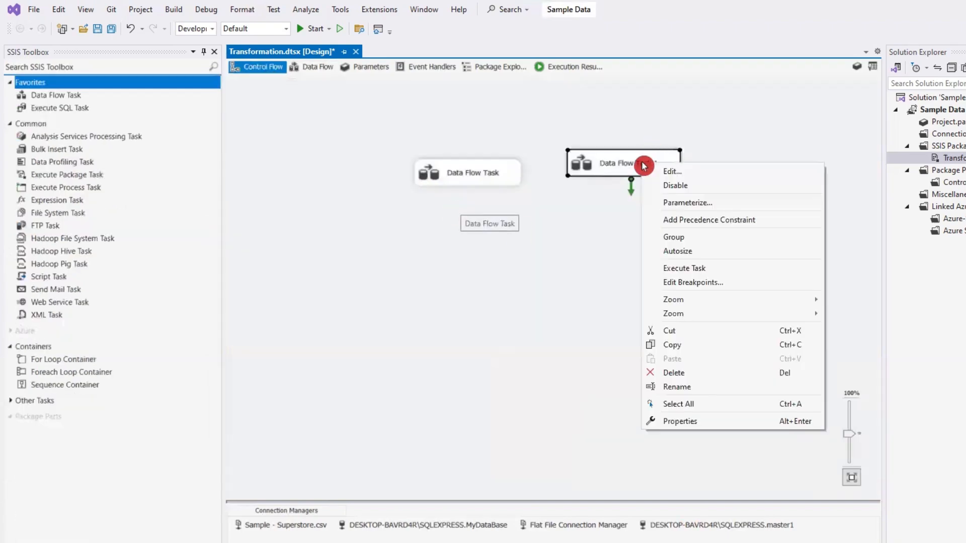
left_click(690, 267)
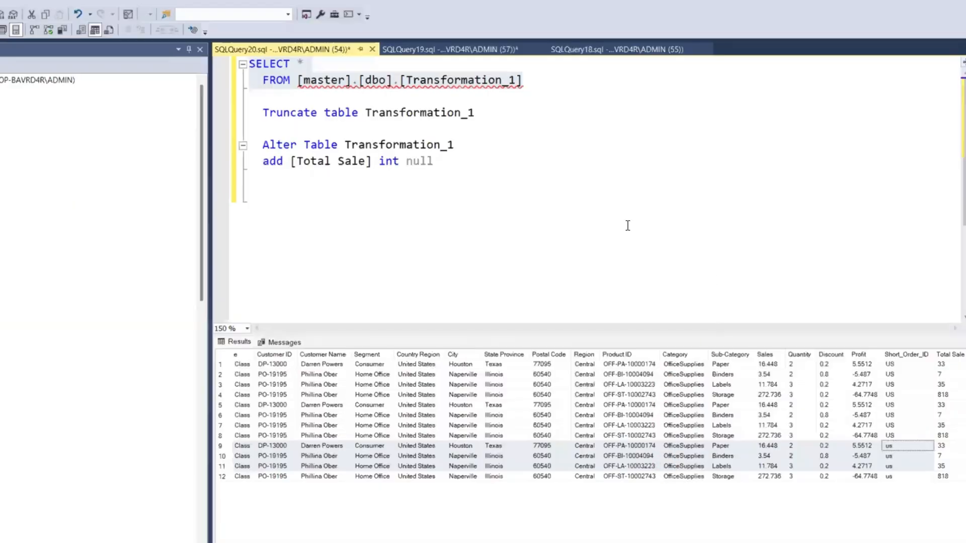
- Switch to SQL Server Management Studio, rerun the SELECT on Transformation_1 and examine the order of Total Sale values in the newly loaded rows
left_click(137, 84)
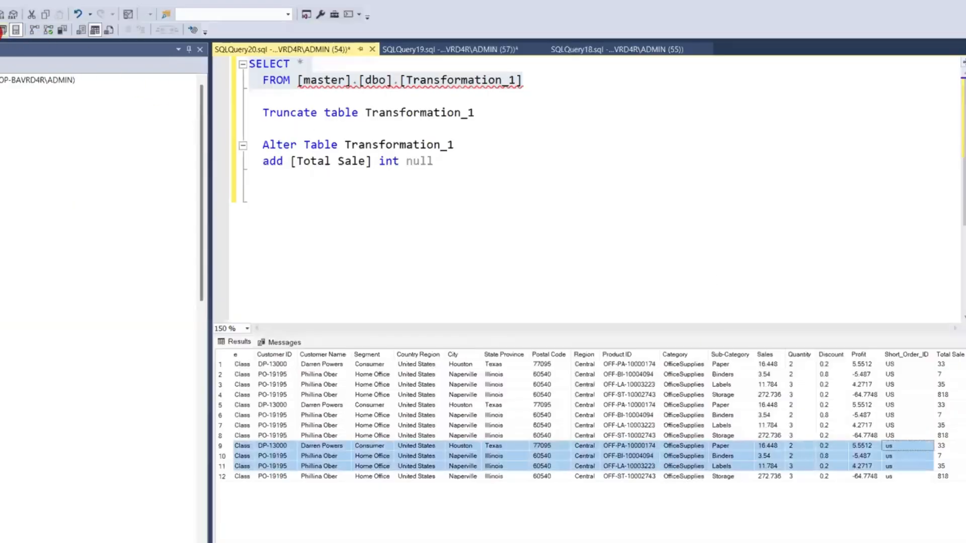
left_click(0, 32)
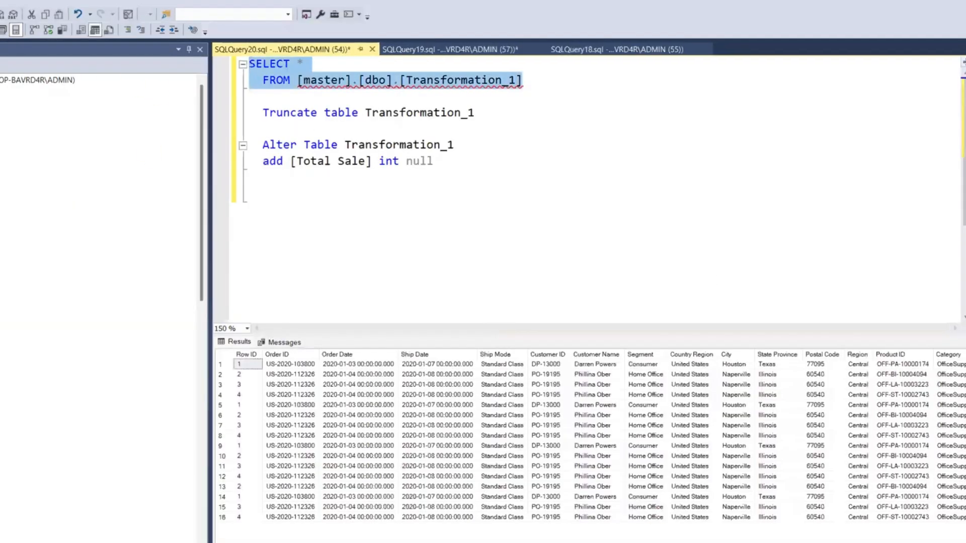
scroll(589, 442, "right", 5)
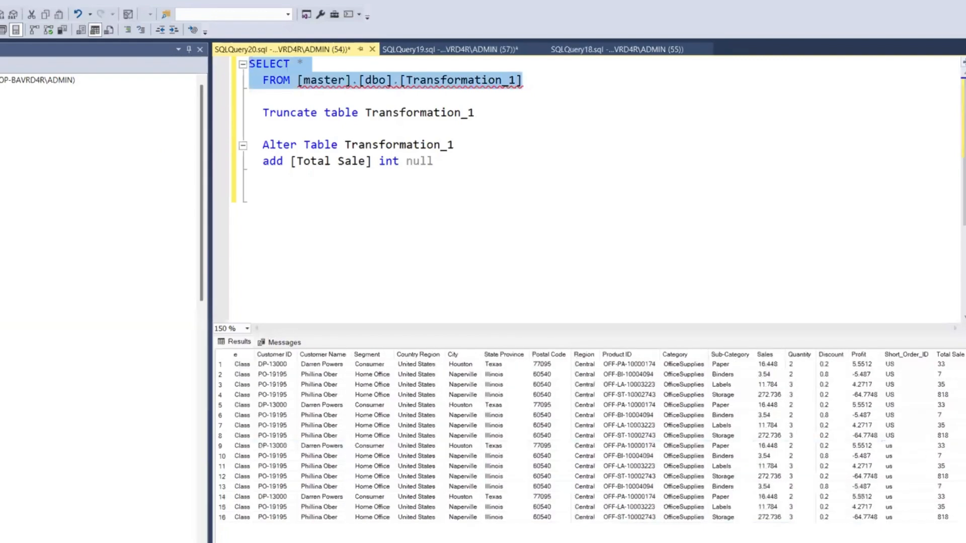
scroll(589, 443, "left", 5)
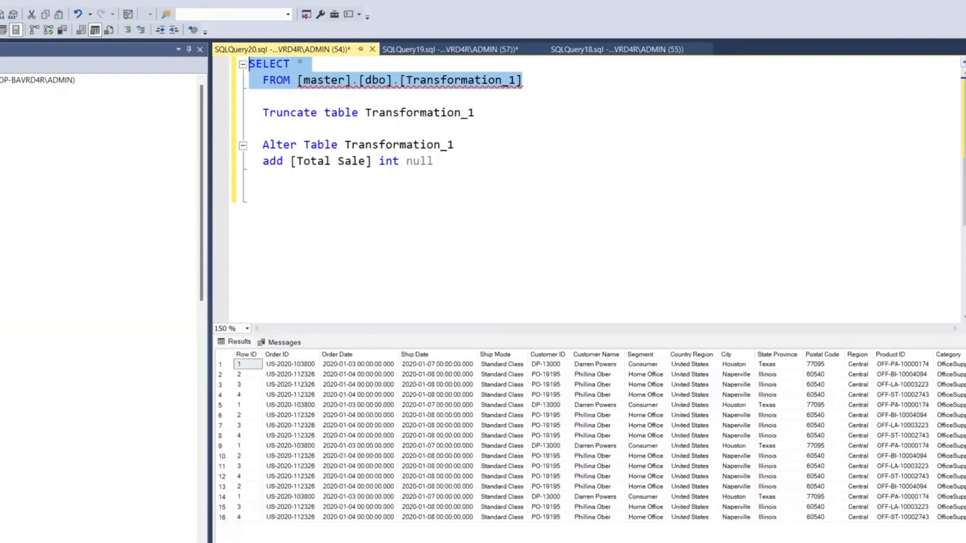
scroll(588, 443, "right", 3)
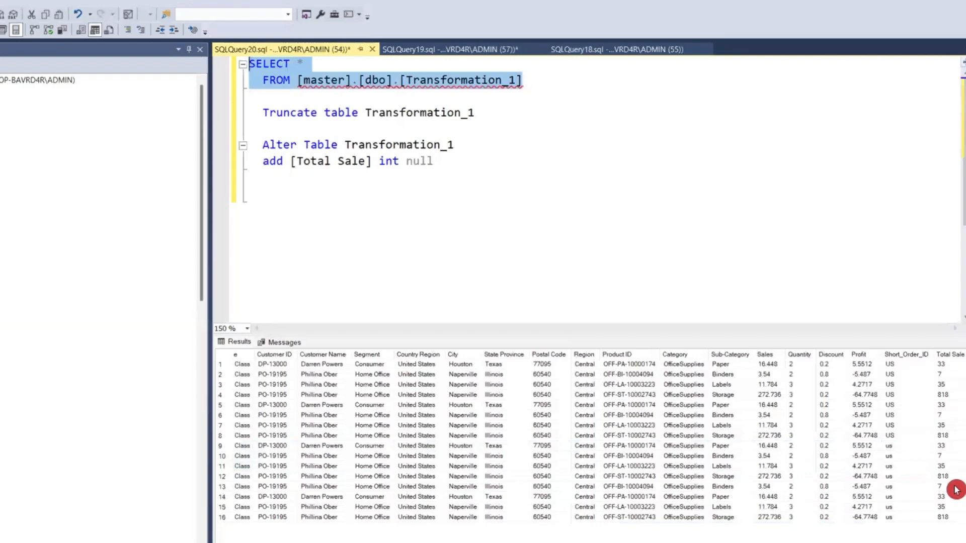
left_click_drag(946, 487, 464, 522)
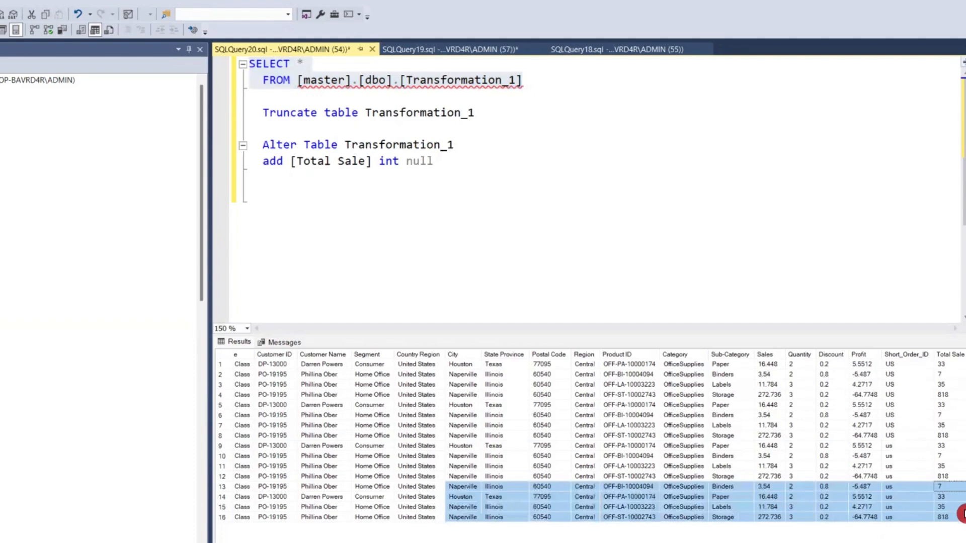